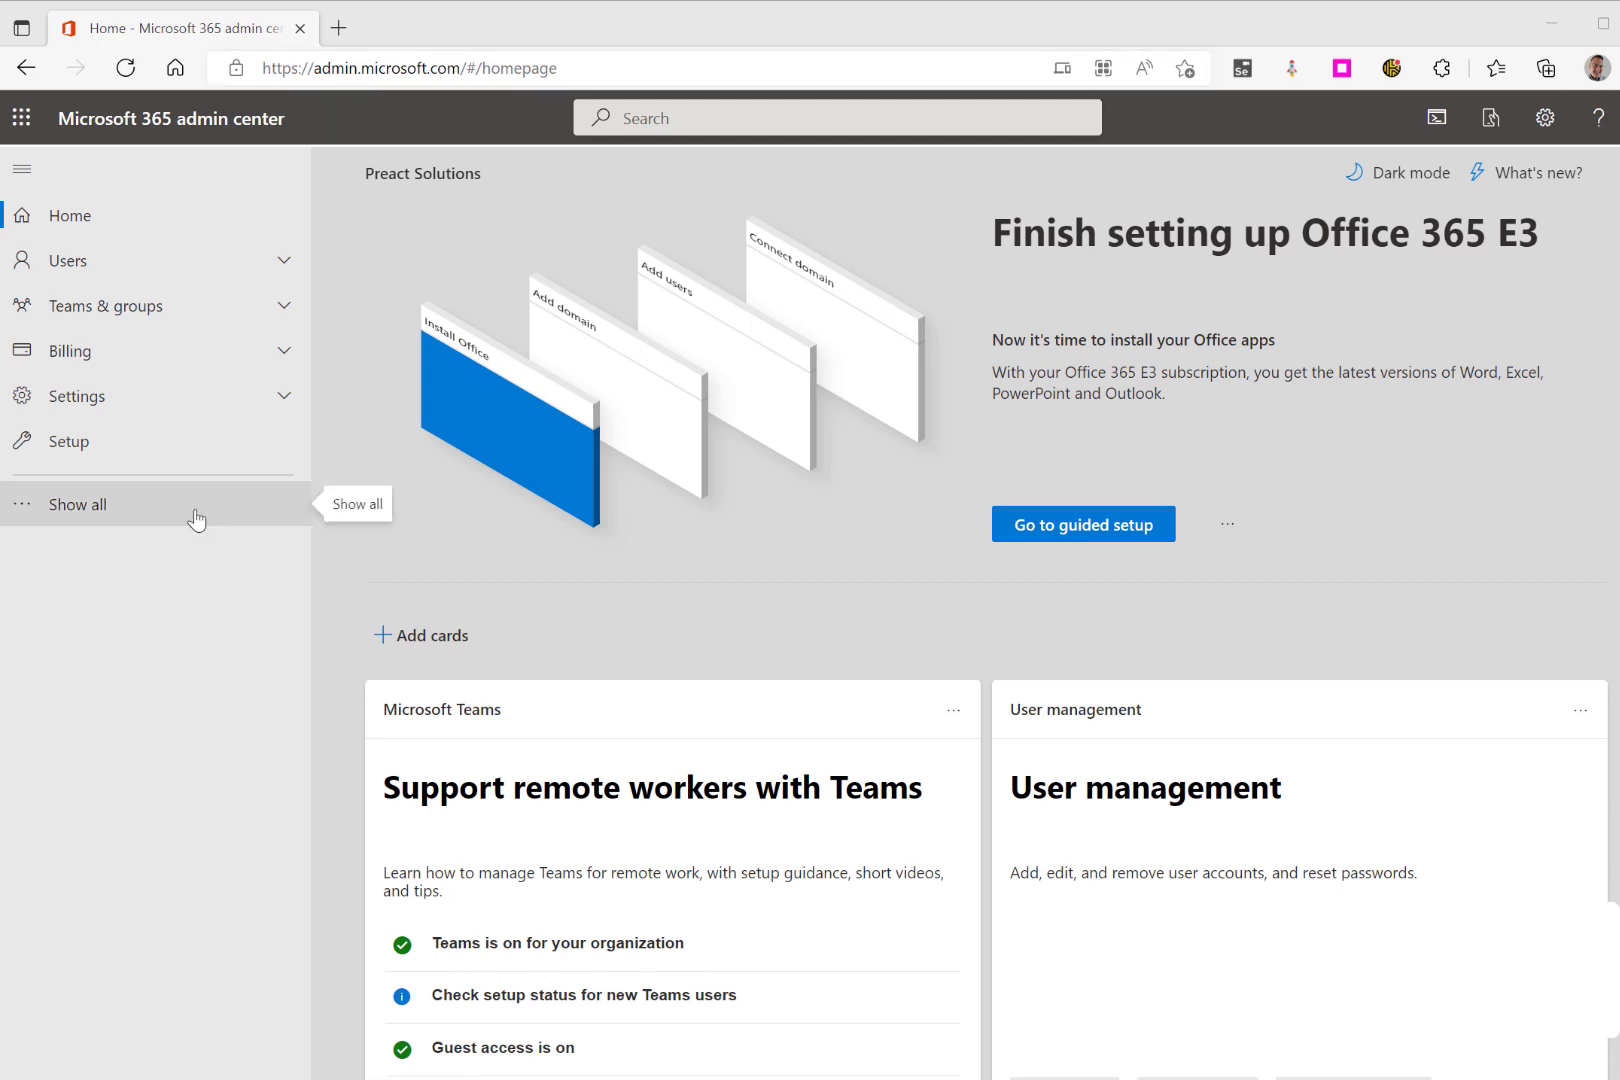
- Expand the admin center navigation to show all Settings pages
left_click(203, 413)
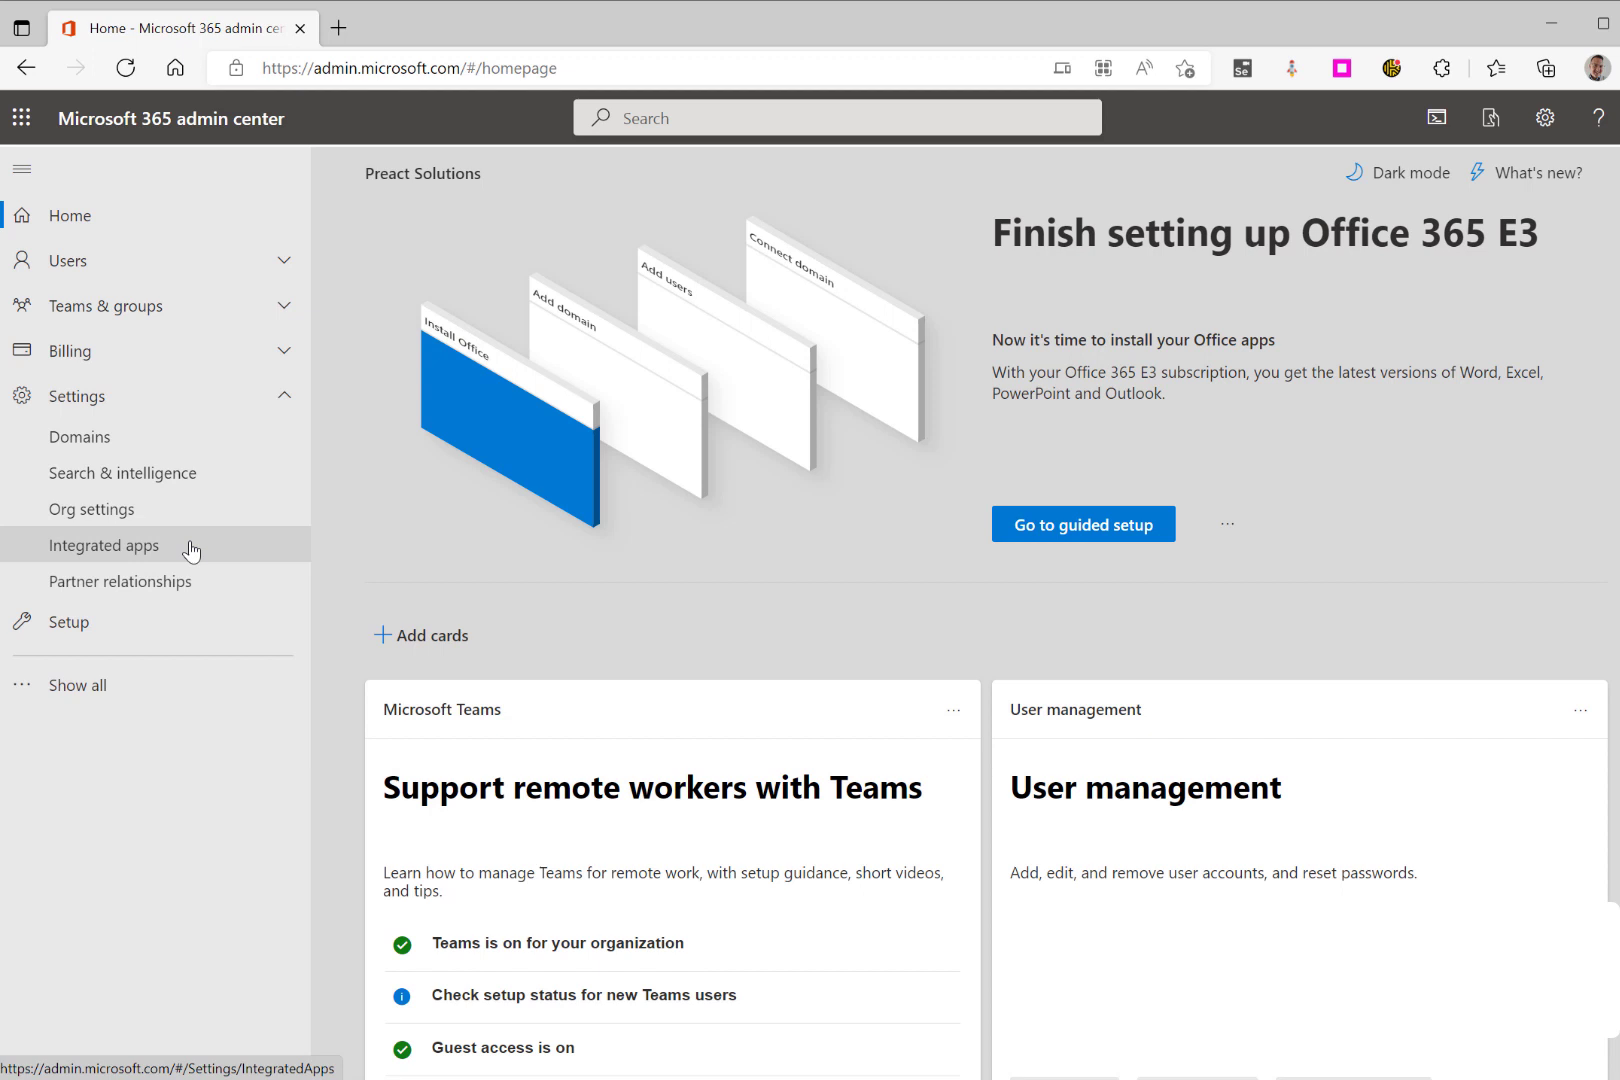
- From Integrated apps, search AppSource for 'viva sales' and get Viva Sales for Microsoft Outlook
left_click(190, 546)
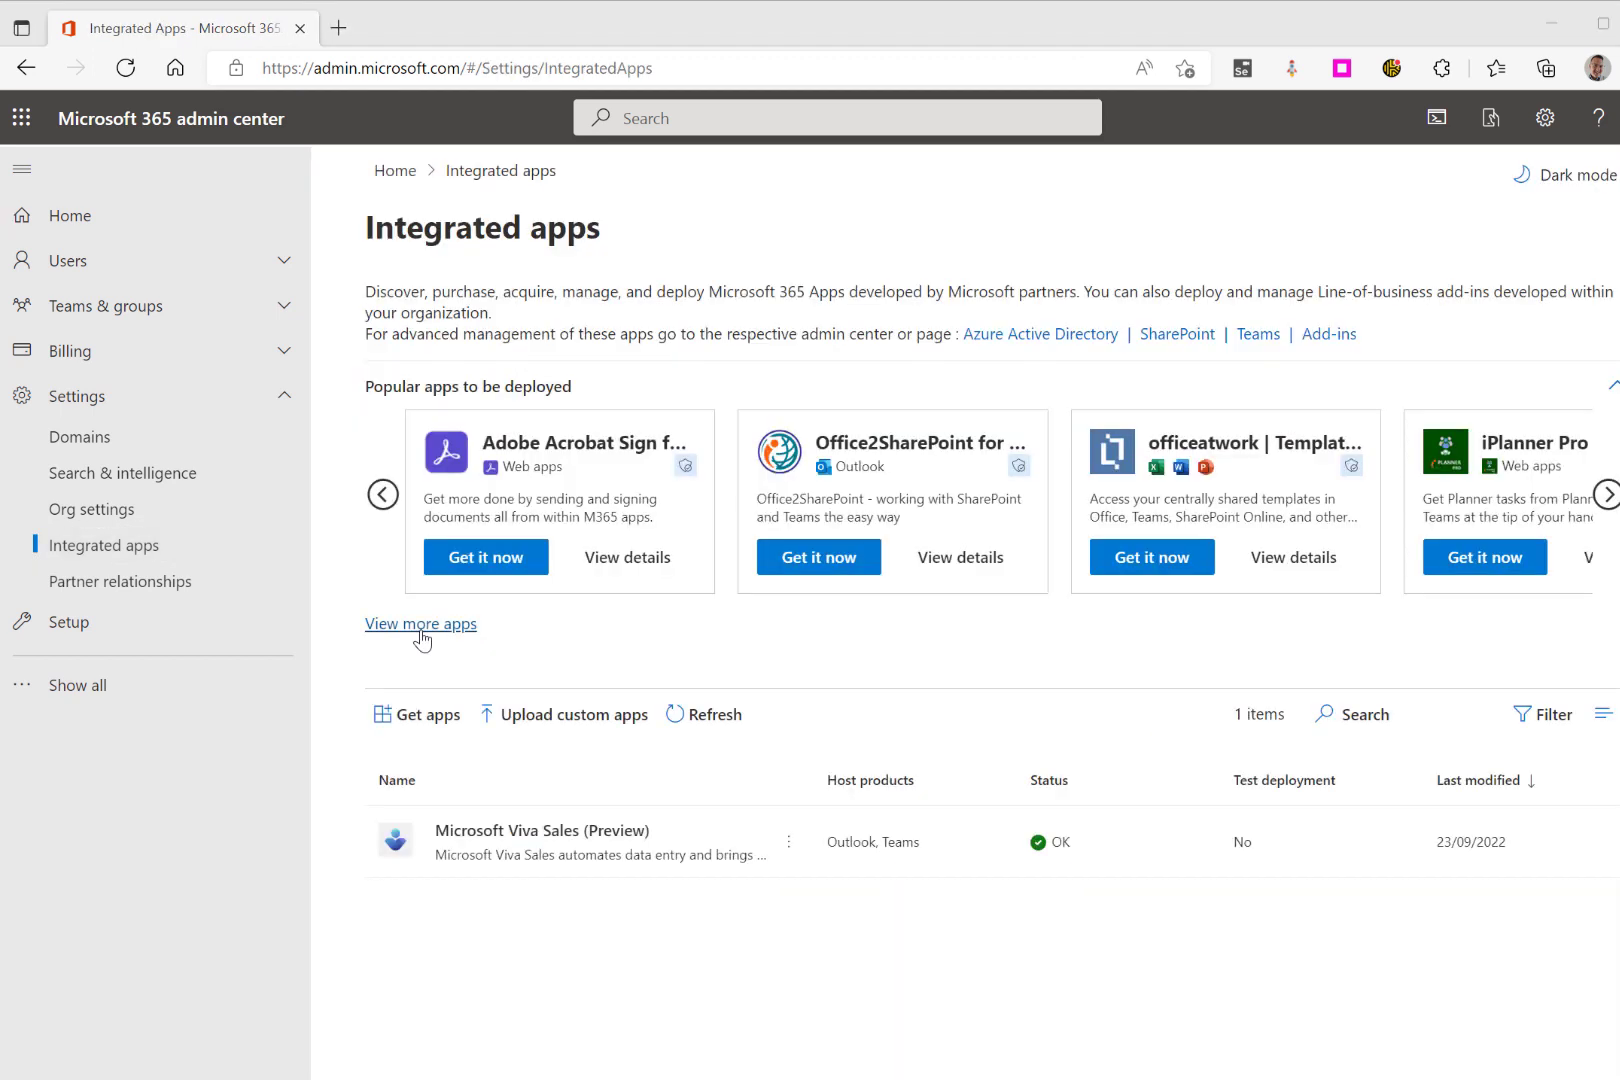
left_click(427, 716)
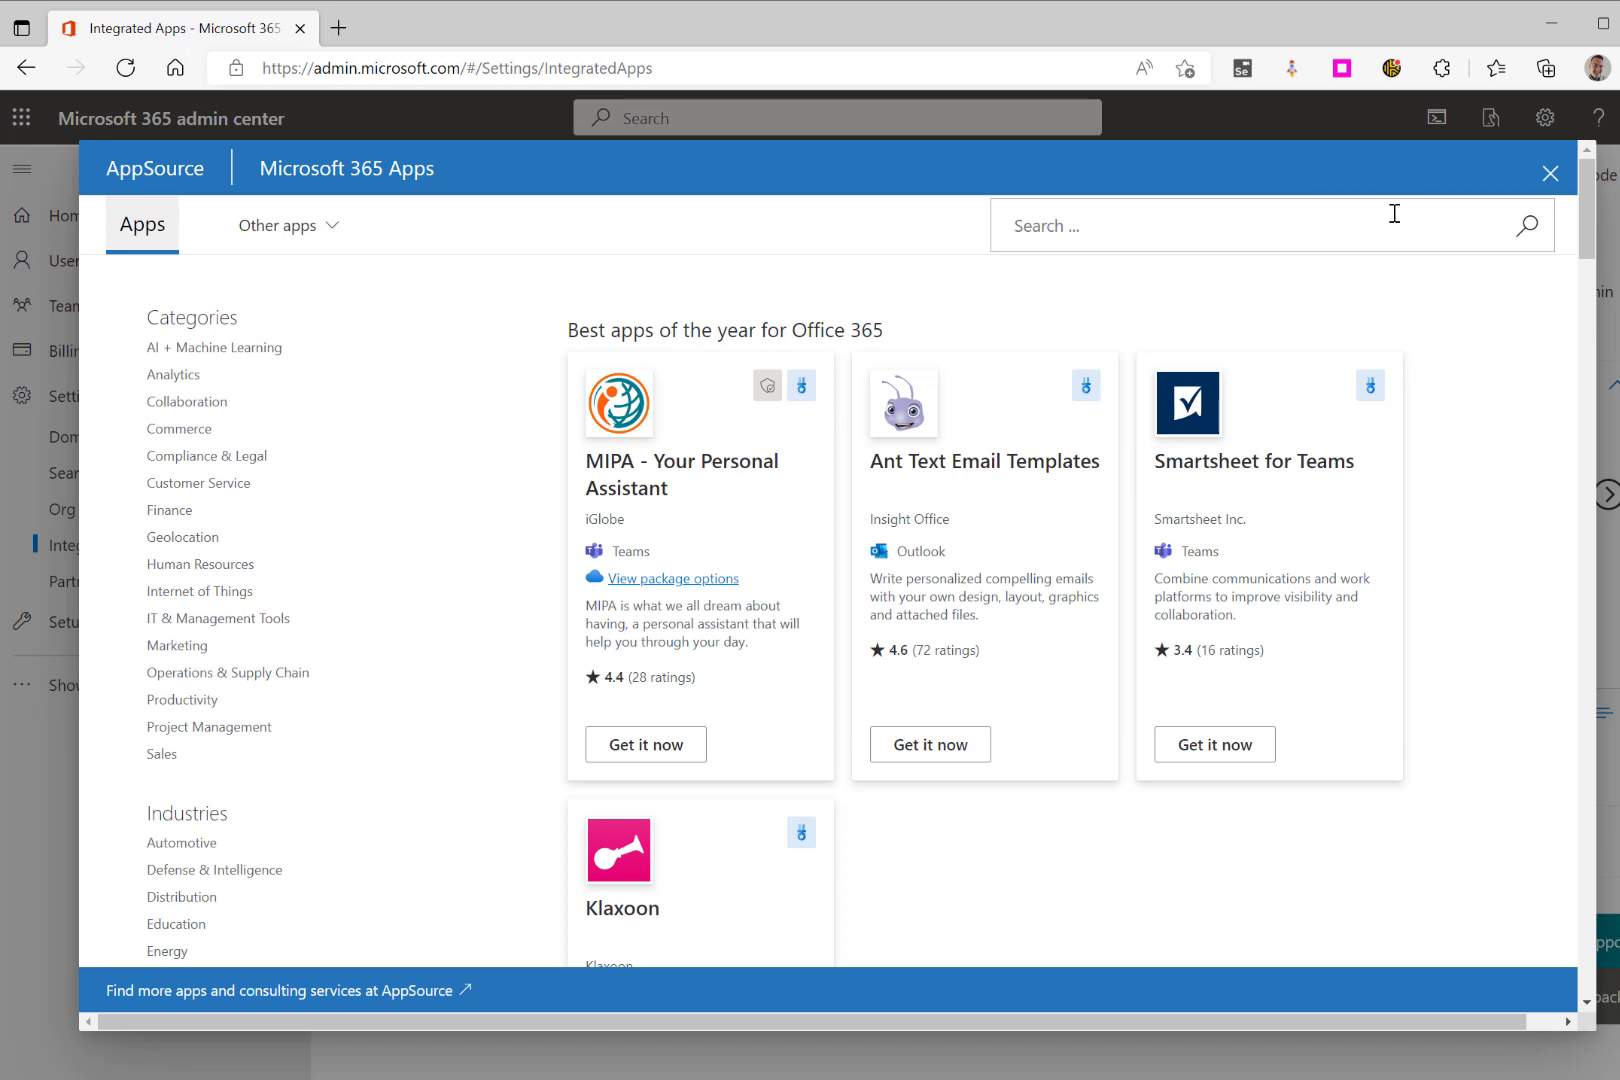
left_click(1394, 213)
type("viva sales")
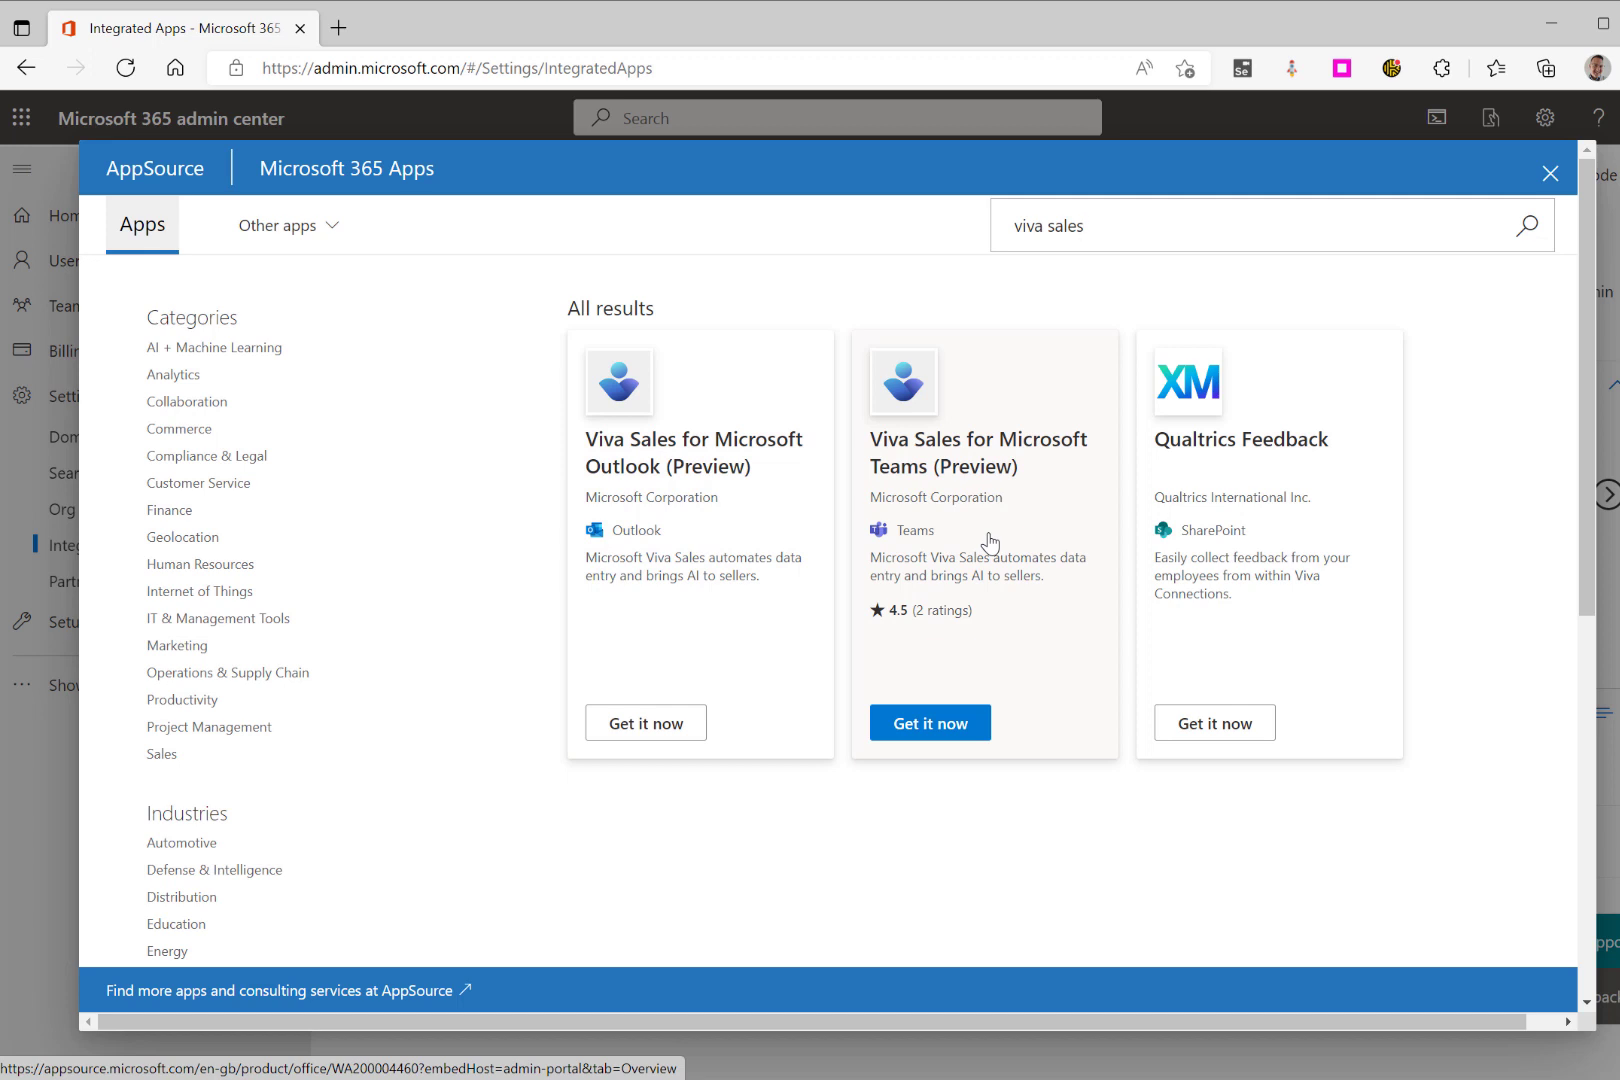
left_click(666, 727)
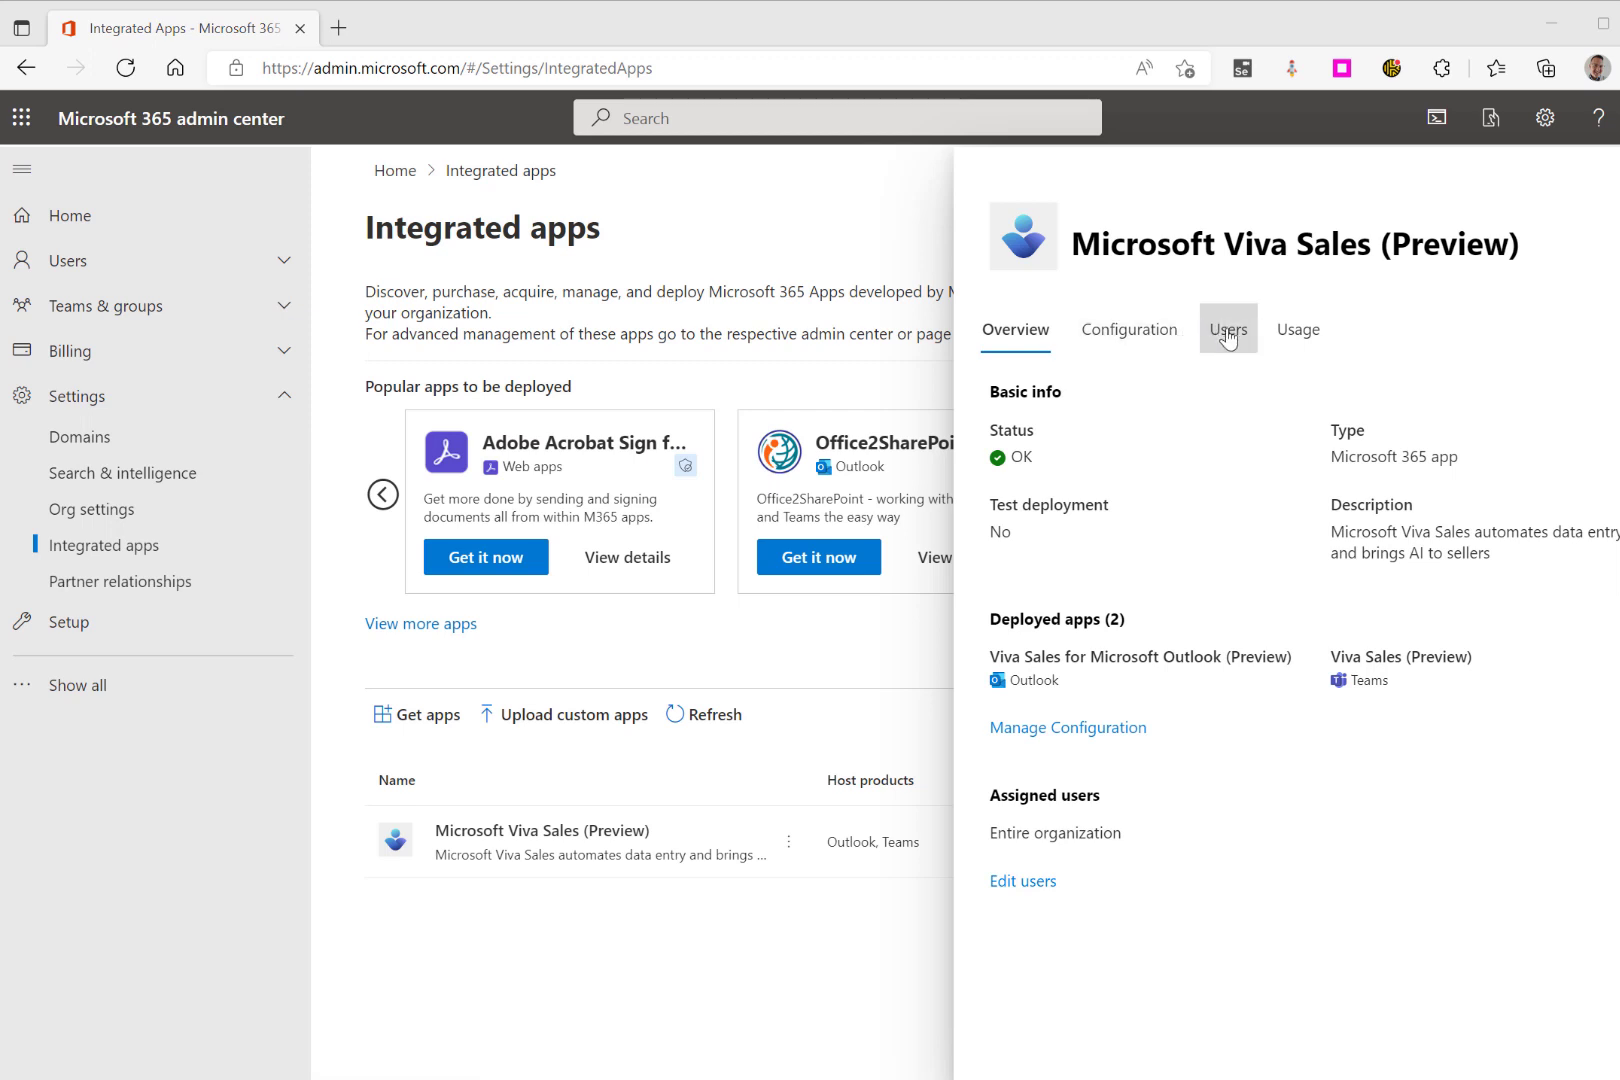
- Review the Viva Sales user assignment, keep Entire organization, and close the details panel
left_click(1228, 338)
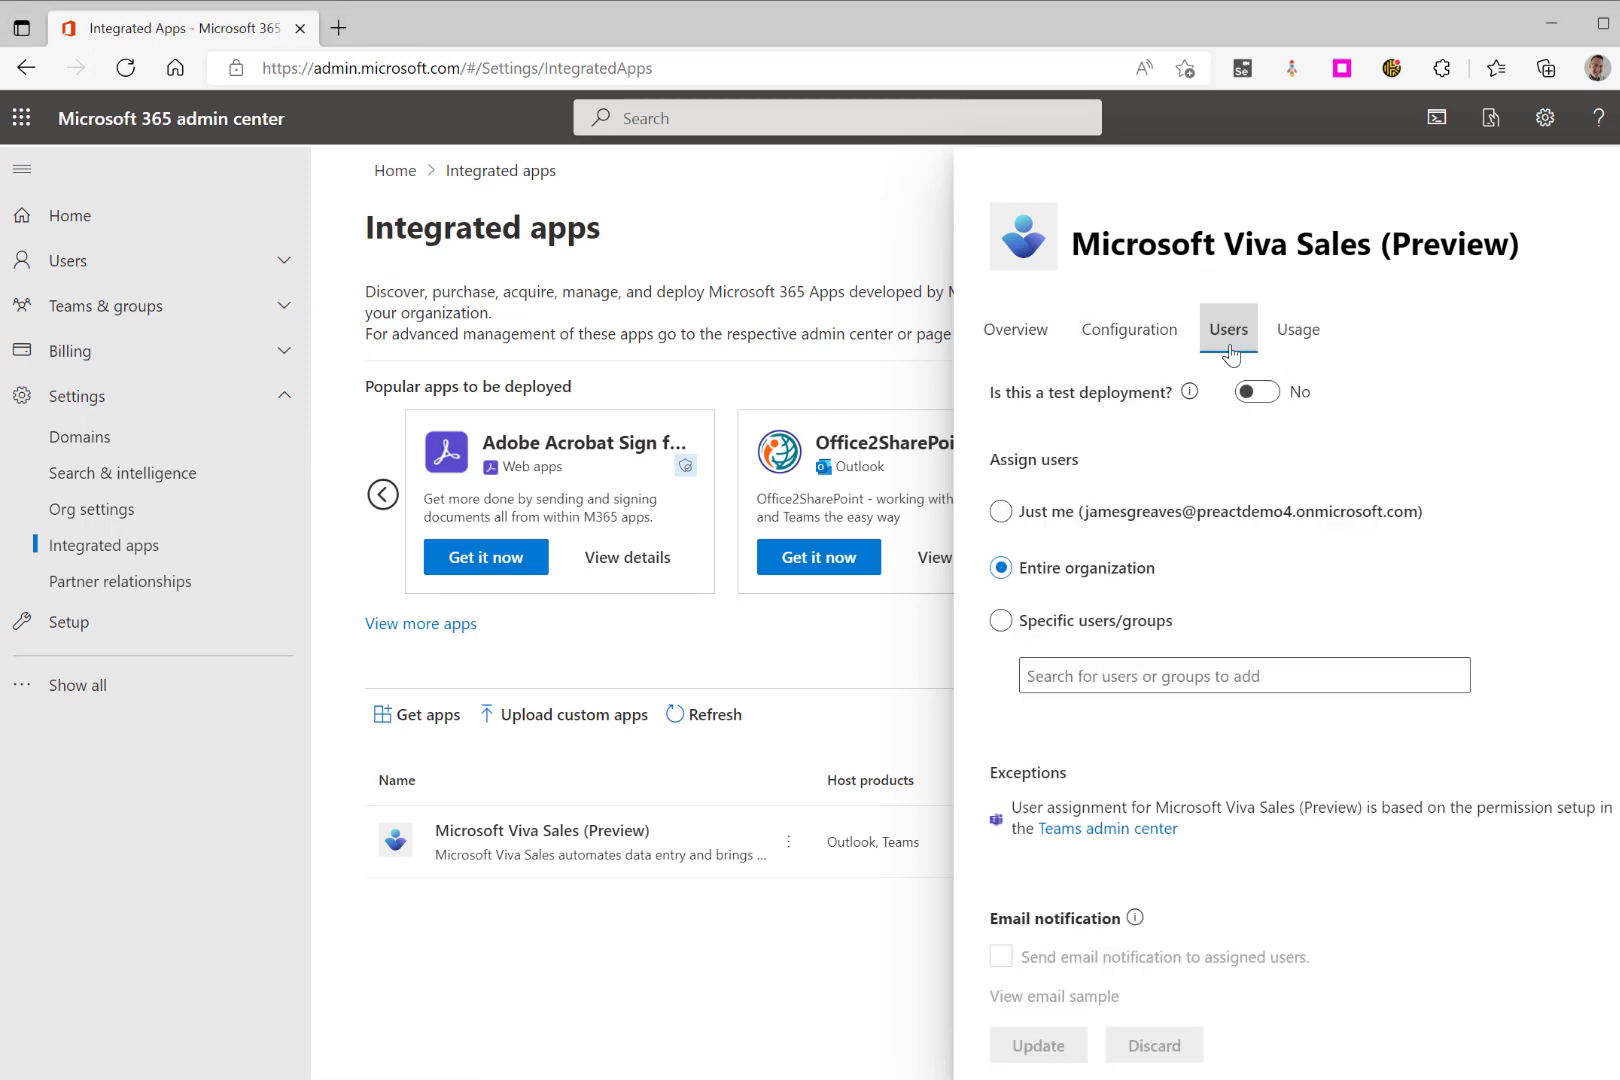
left_click(1045, 624)
left_click(1045, 624)
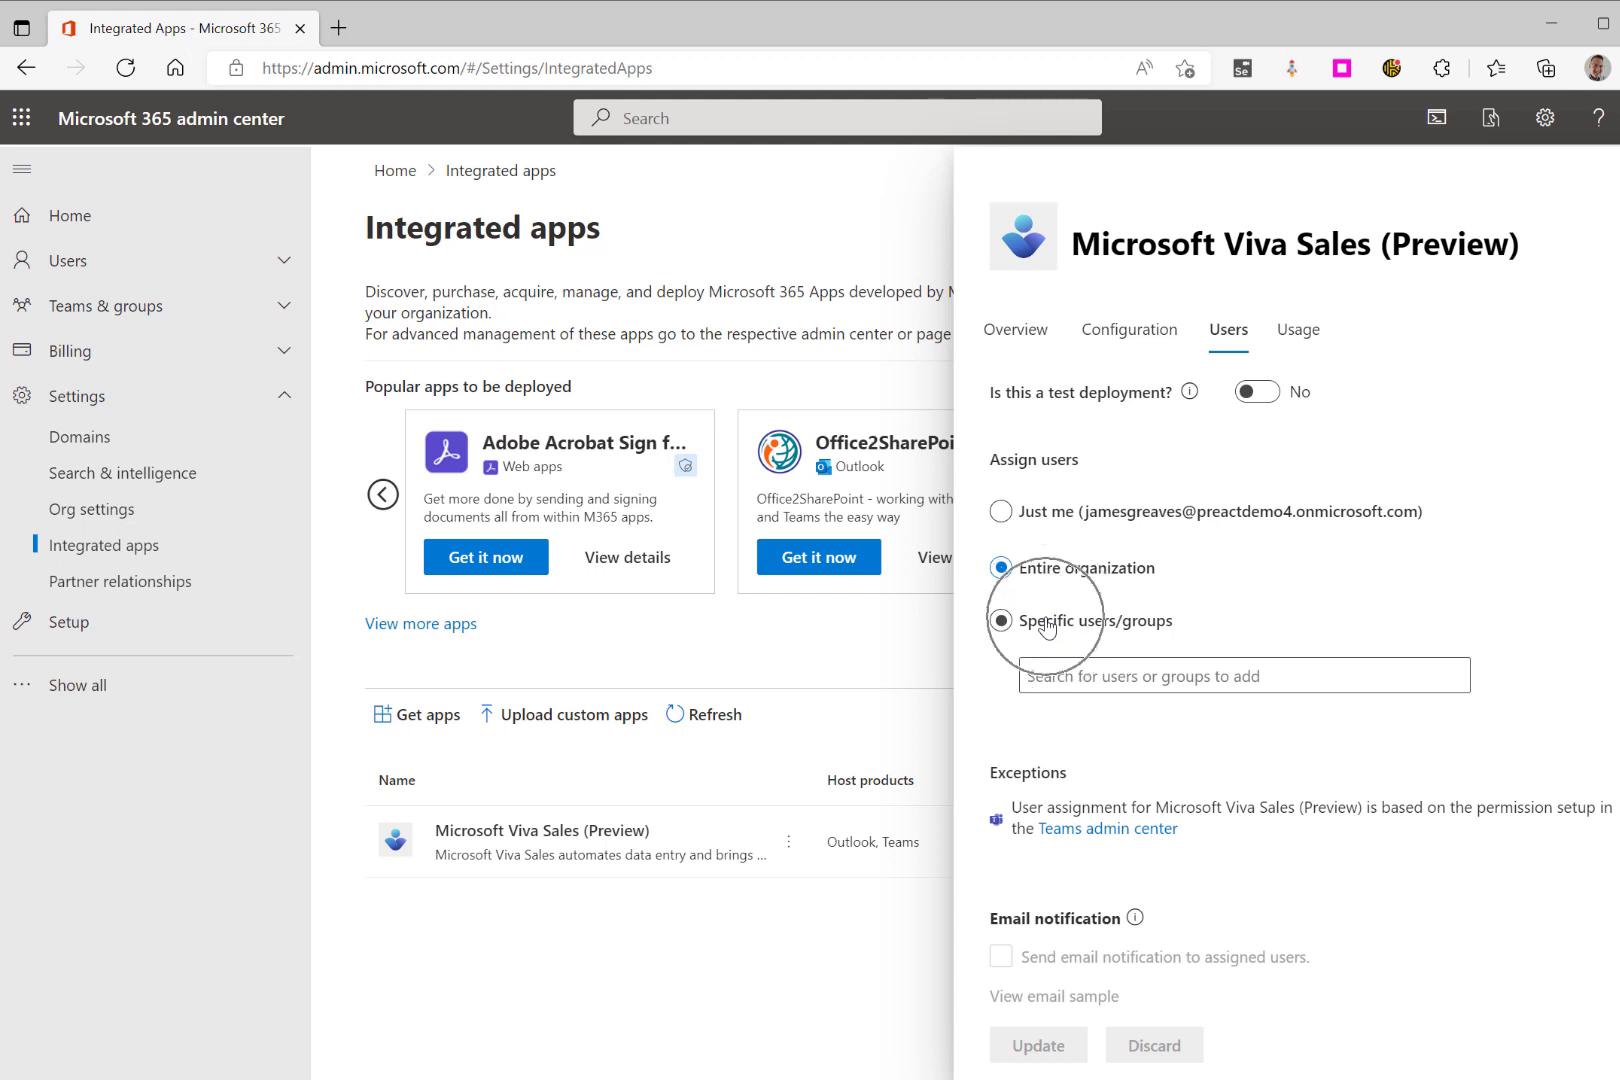
left_click(1046, 624)
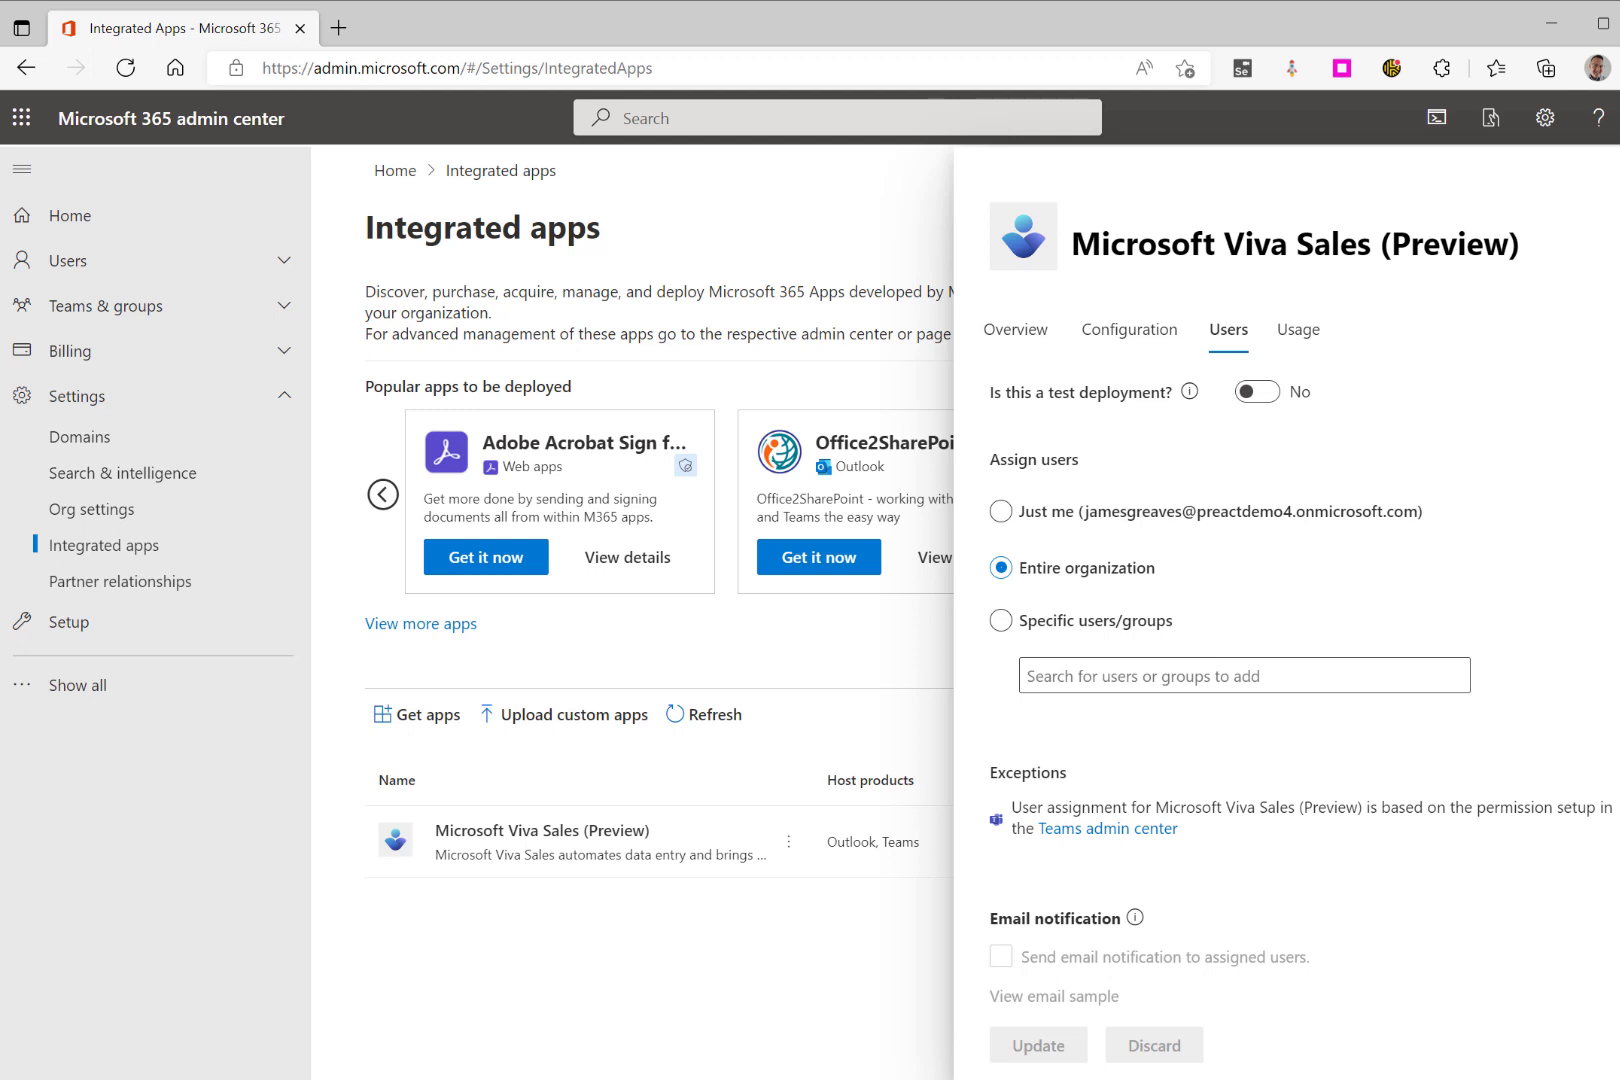
left_click(676, 678)
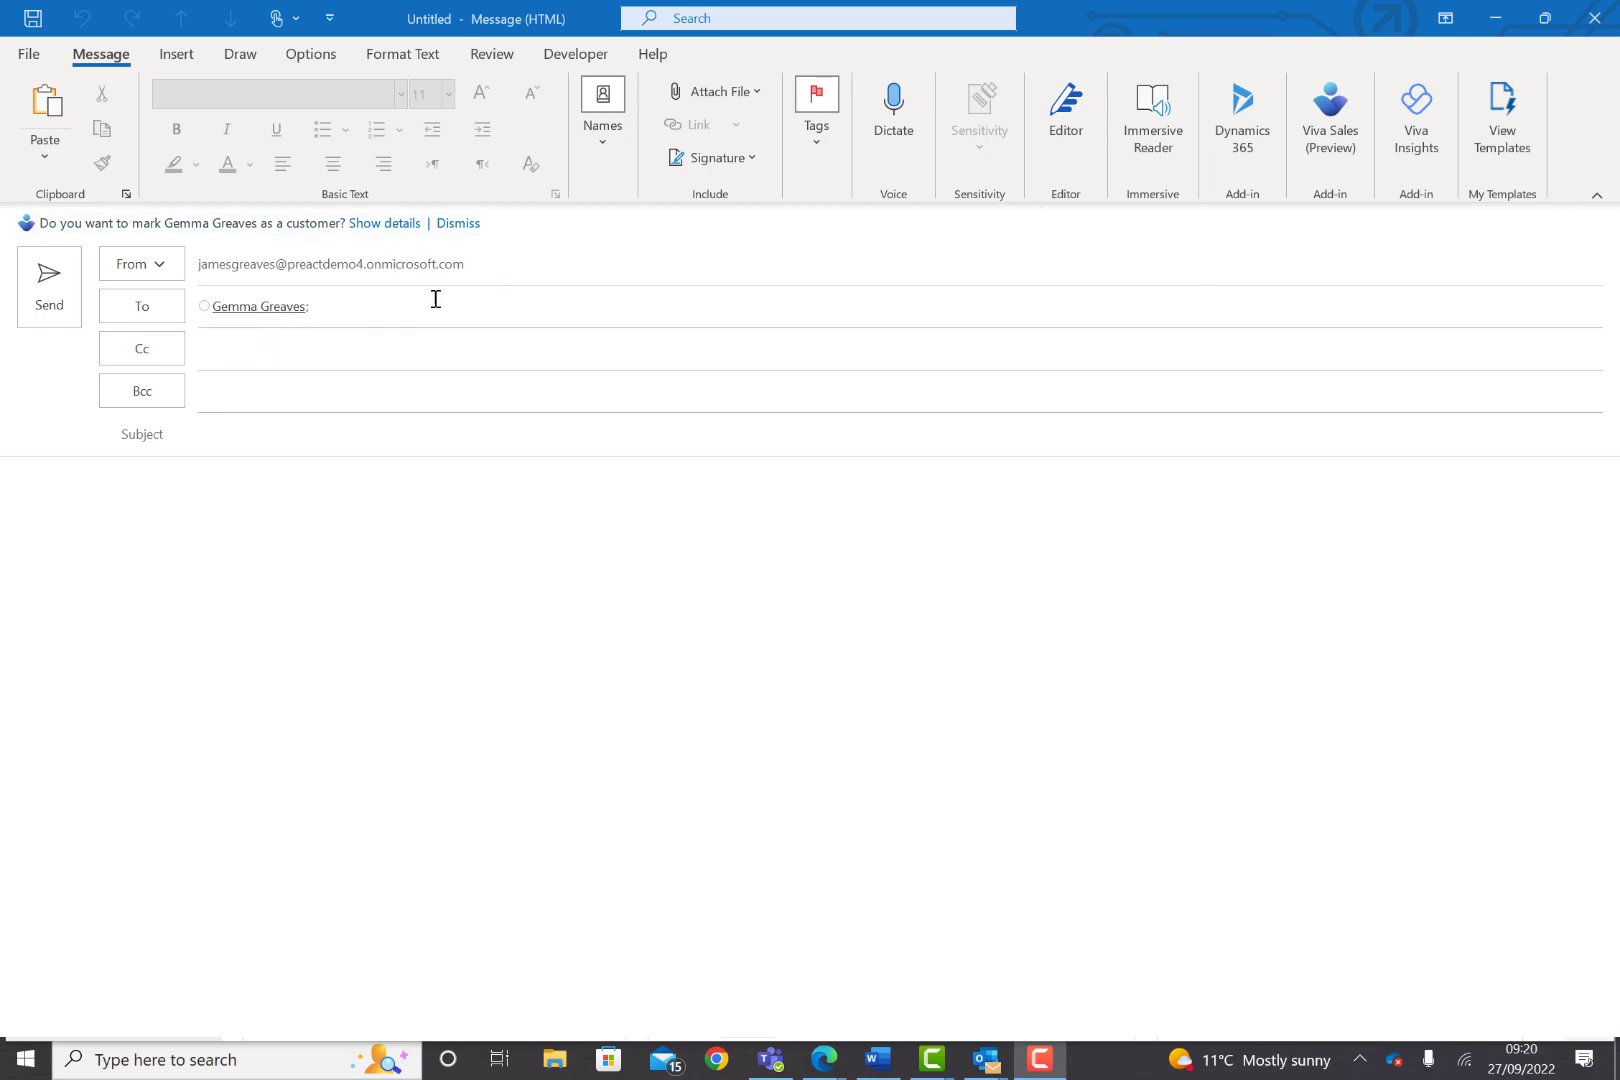
- Open the Viva Sales (Preview) pane for the new message and show its CRM sign-in options
left_click(1326, 150)
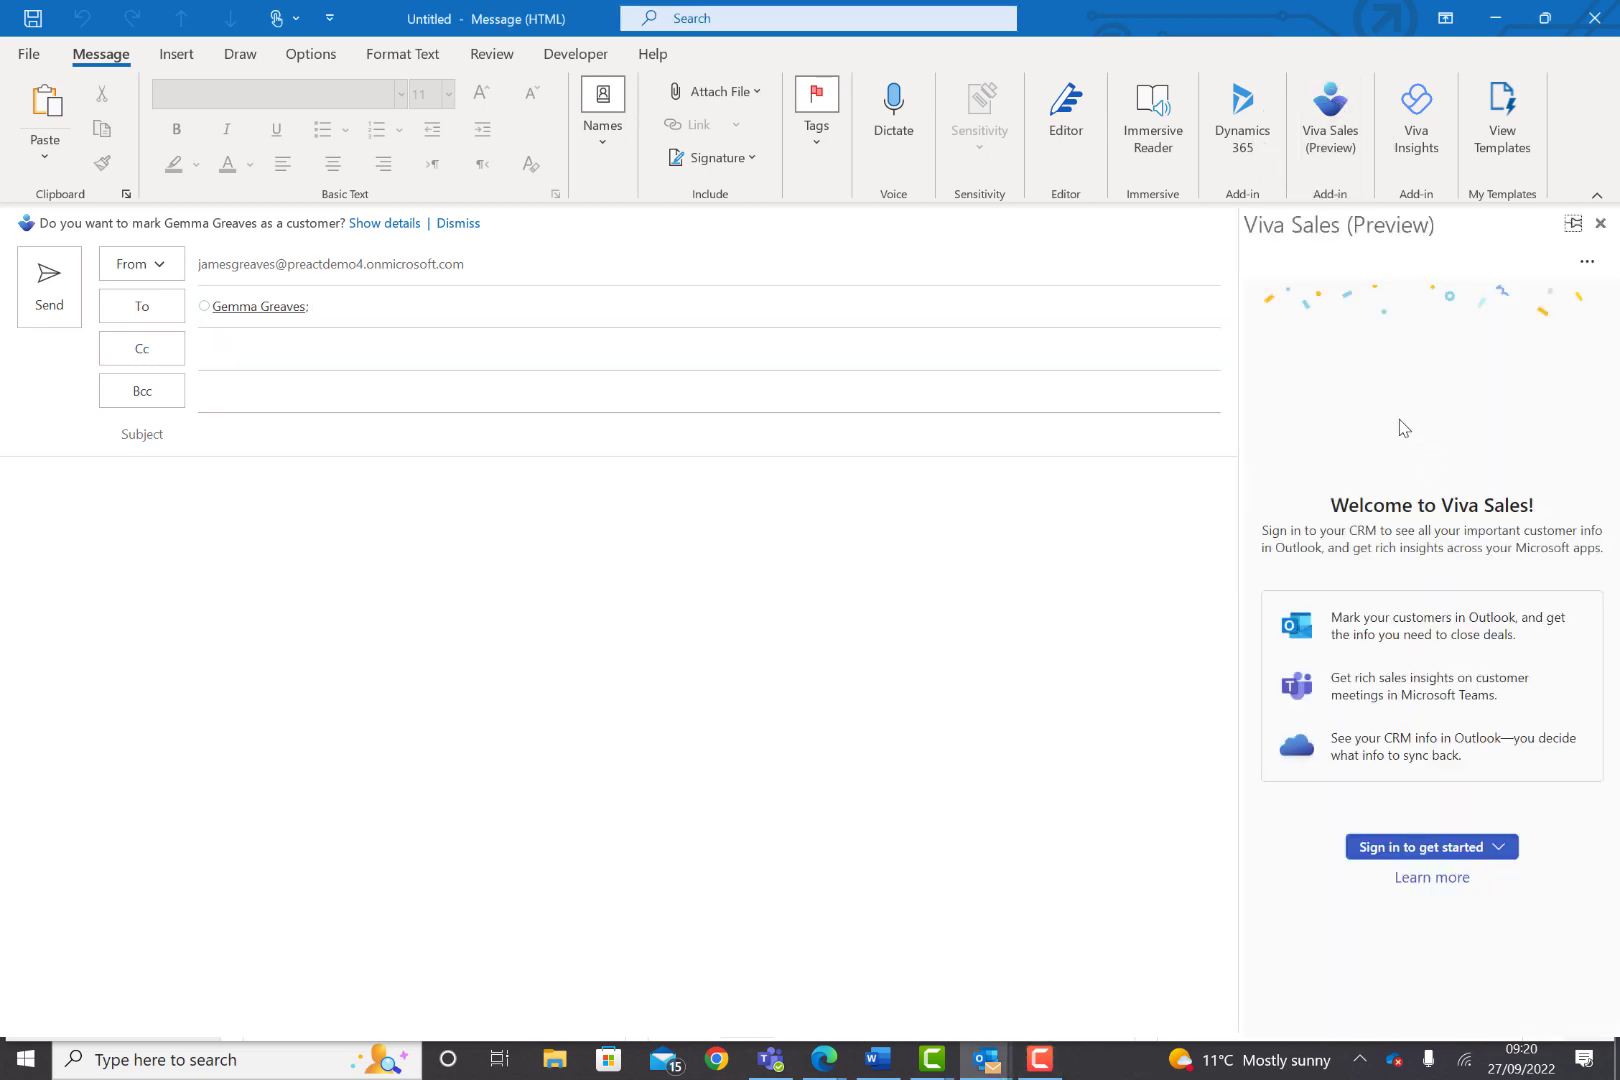
left_click(1478, 848)
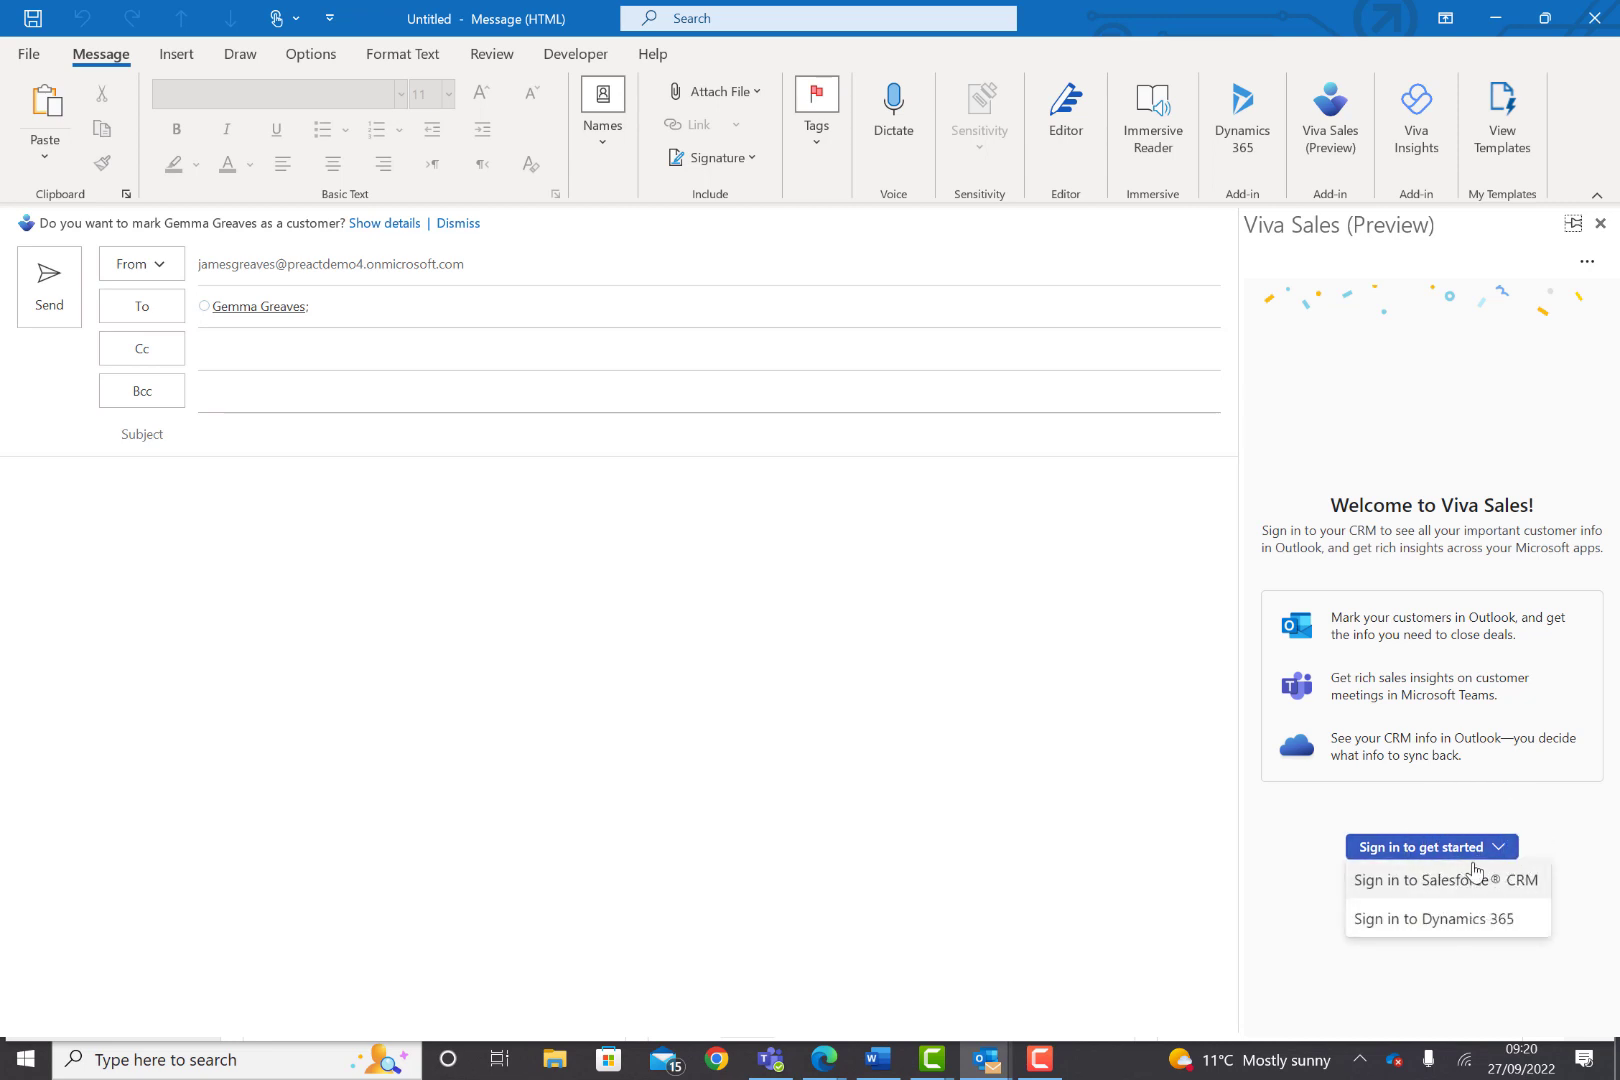
- Sign in to Dynamics 365 using the preactlms.crm11.dynamics.com environment
left_click(1463, 925)
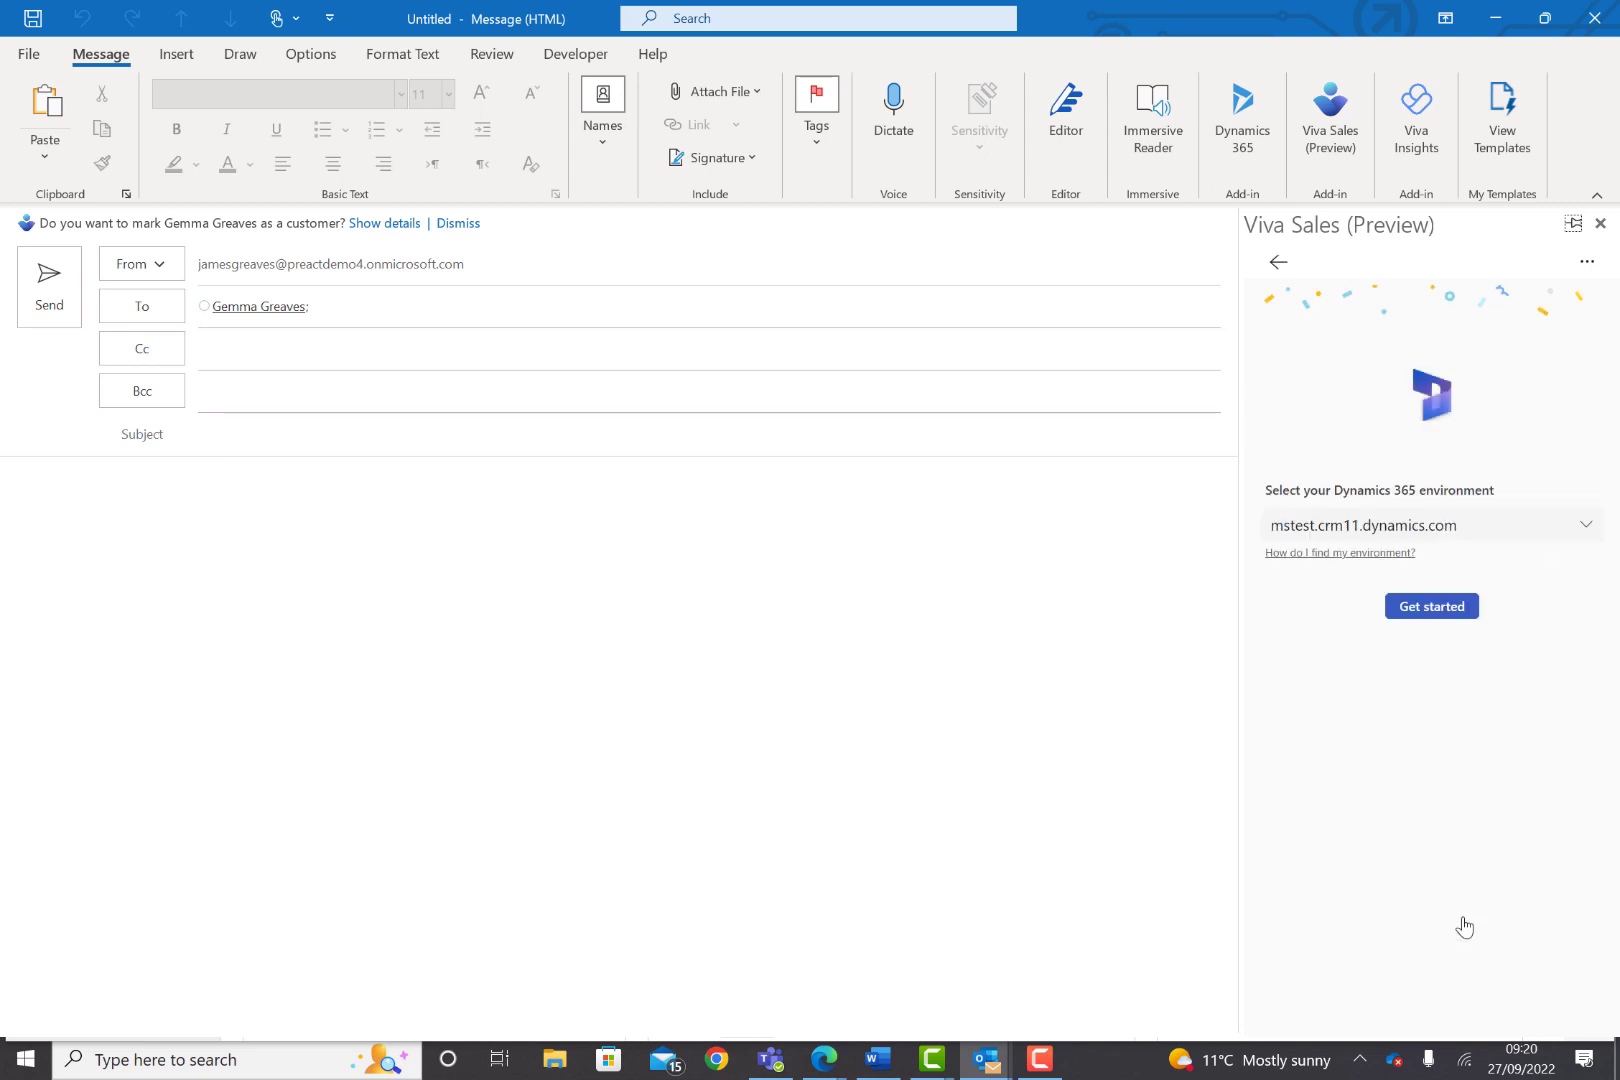
left_click(1584, 530)
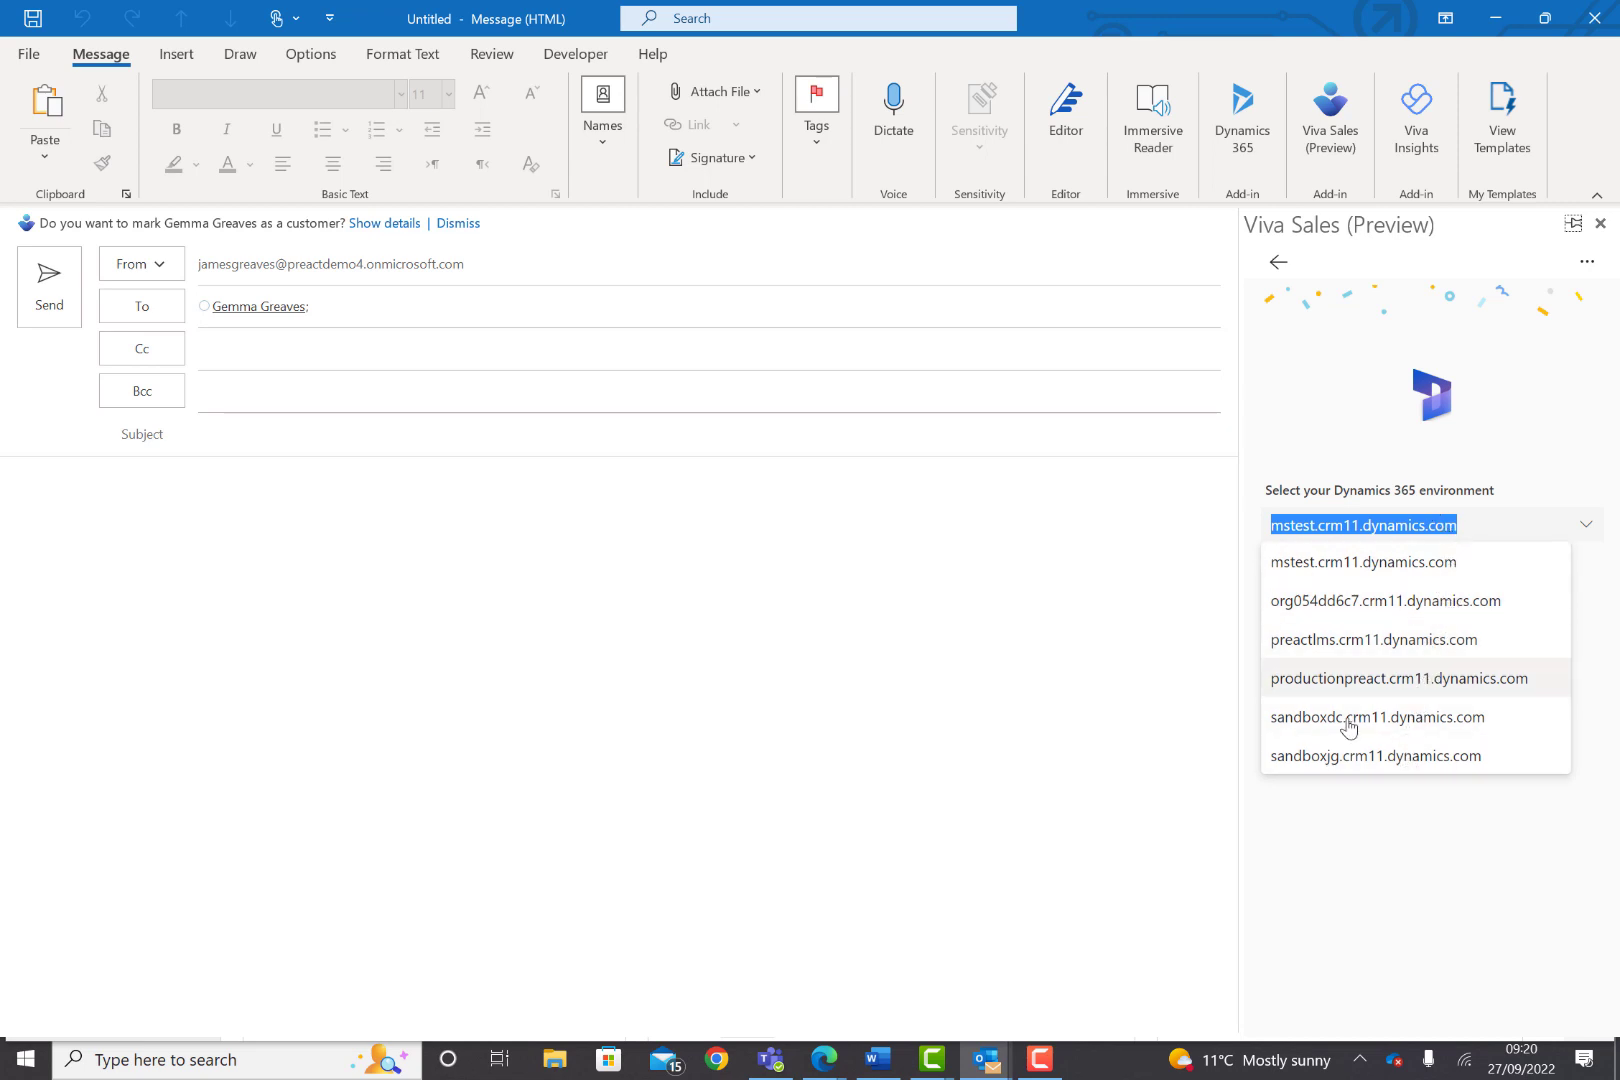
left_click(1365, 640)
left_click(1432, 608)
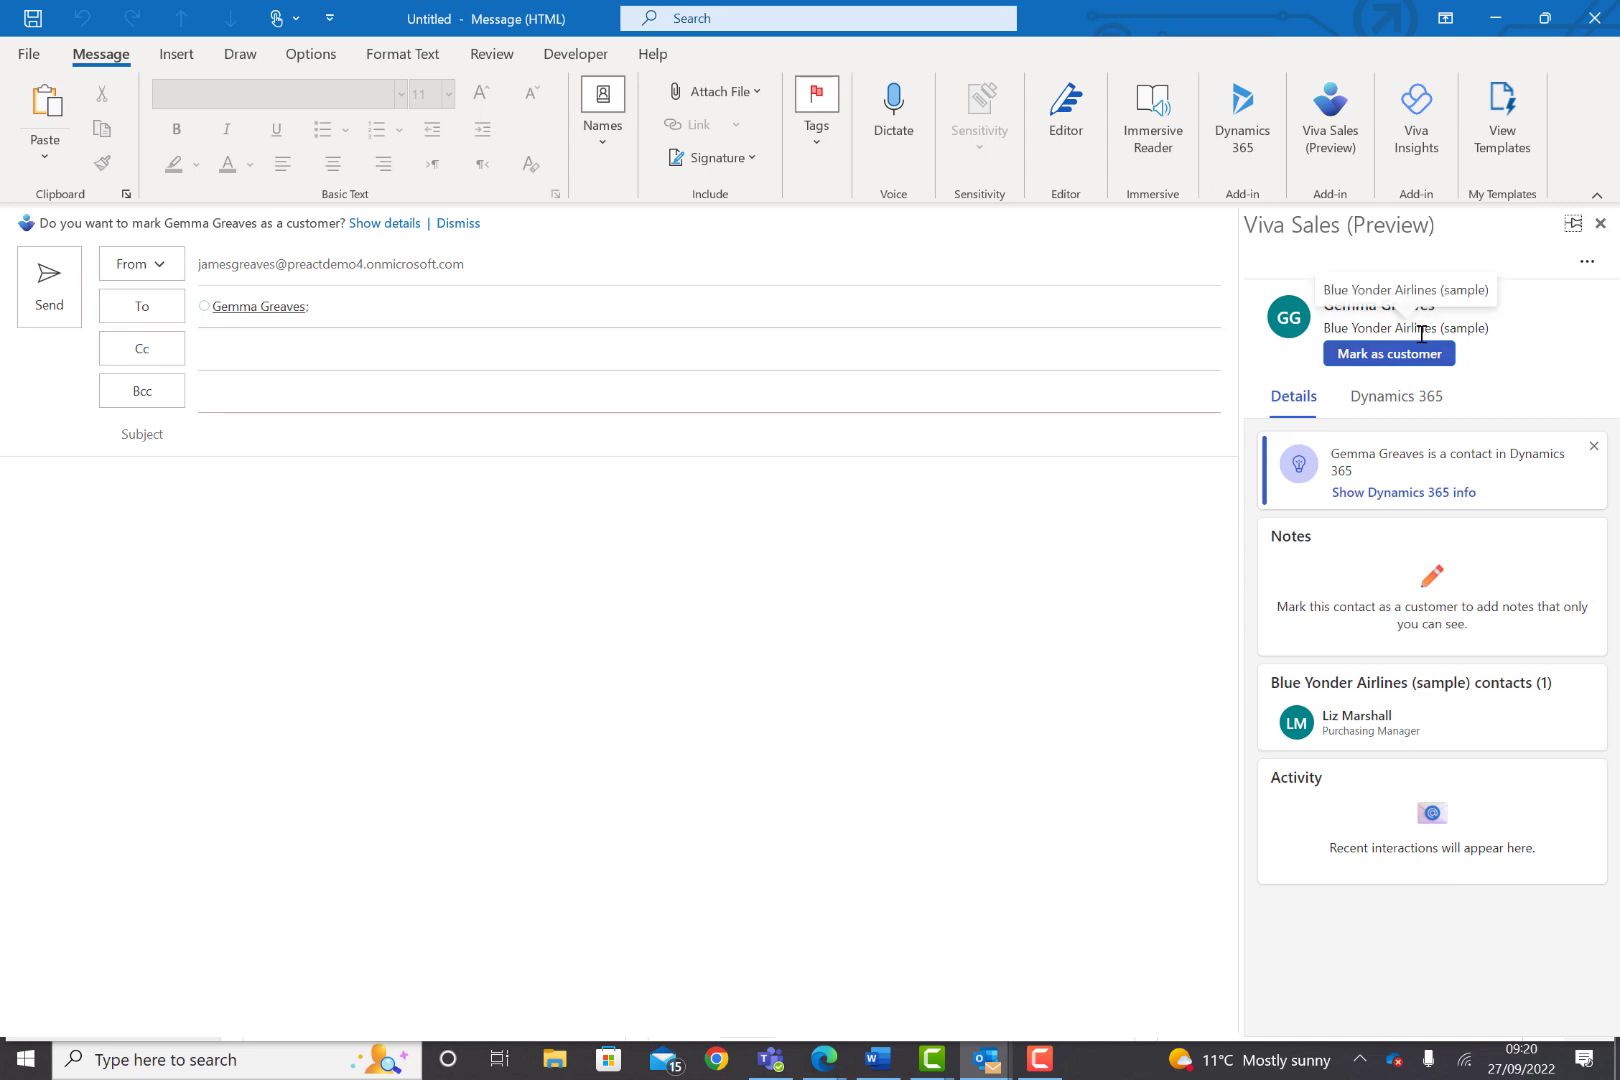
- Check the recipient's Dynamics 365 account and contact cards and mark them as a customer
left_click(1403, 416)
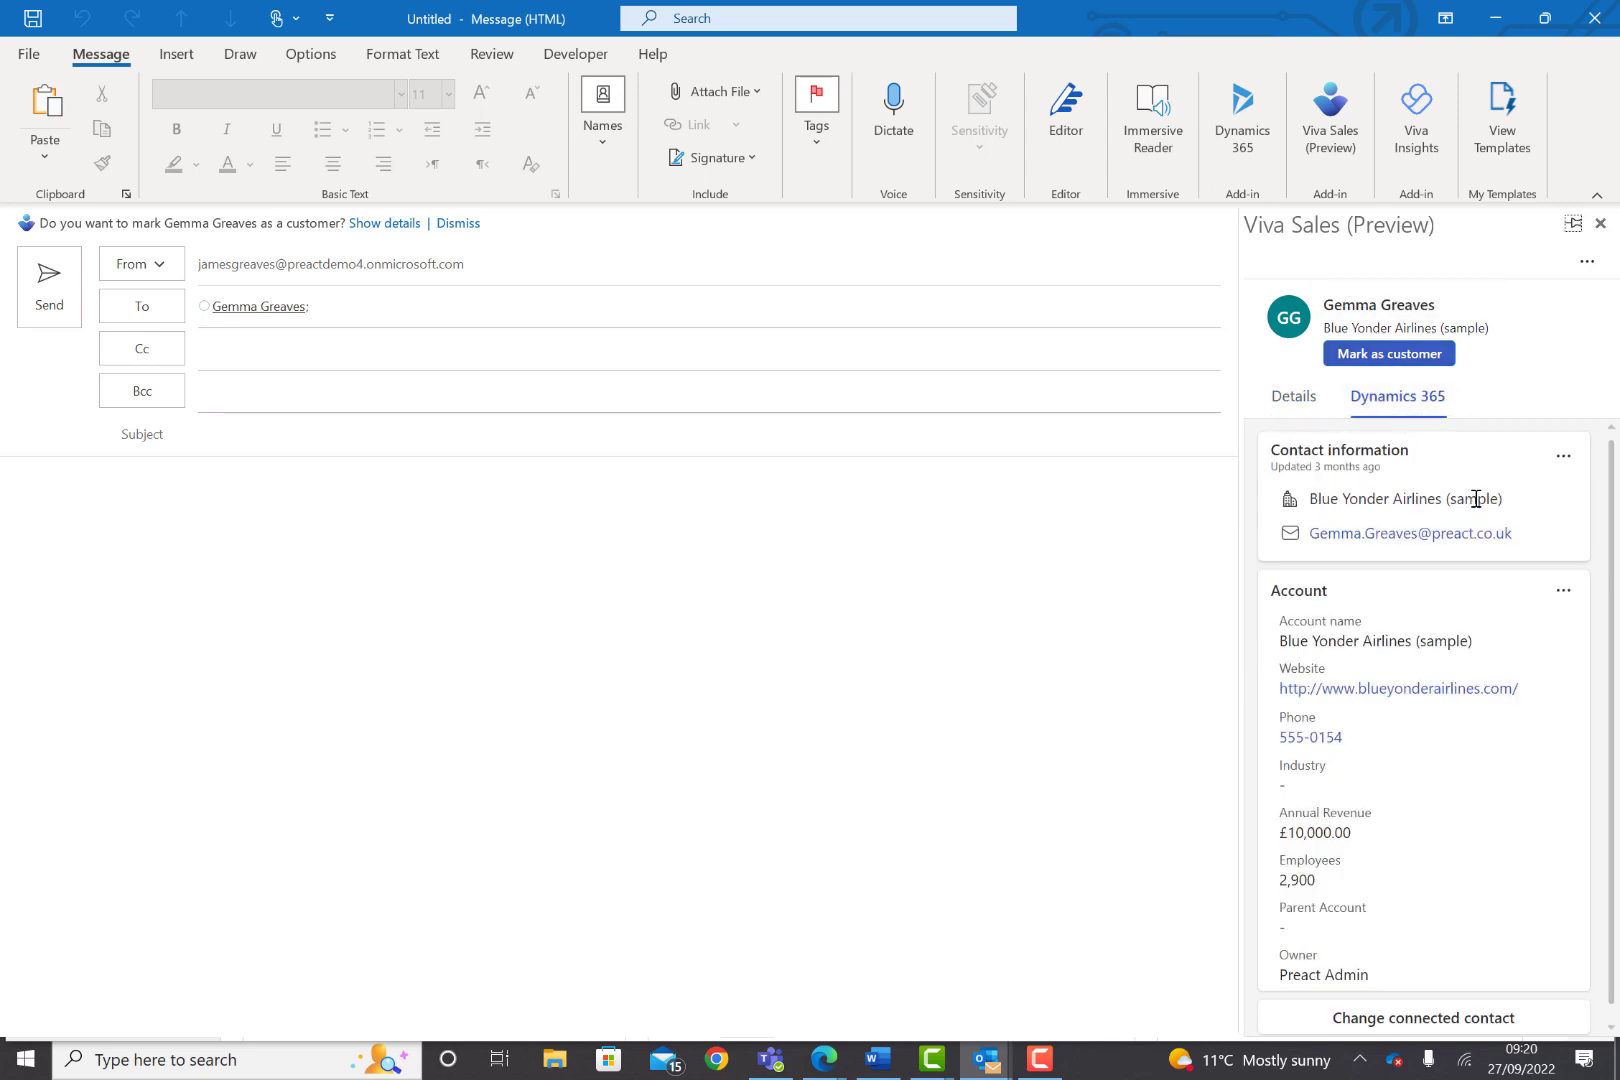
left_click(1565, 594)
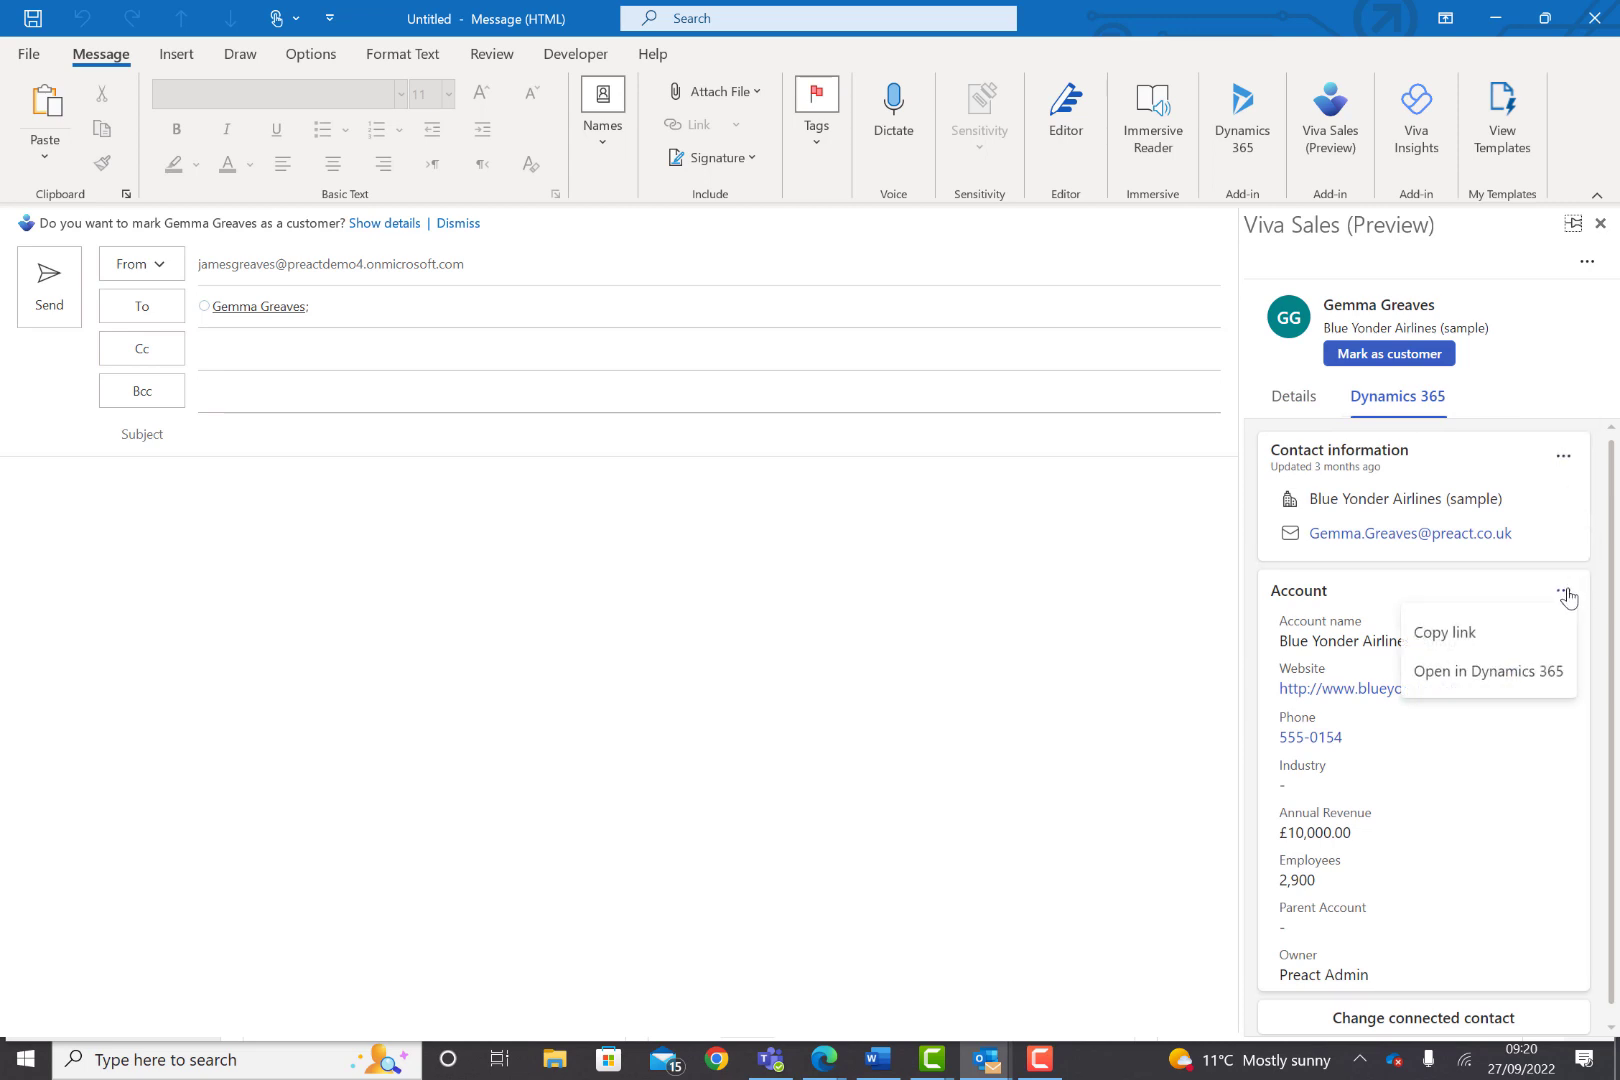
left_click(1390, 356)
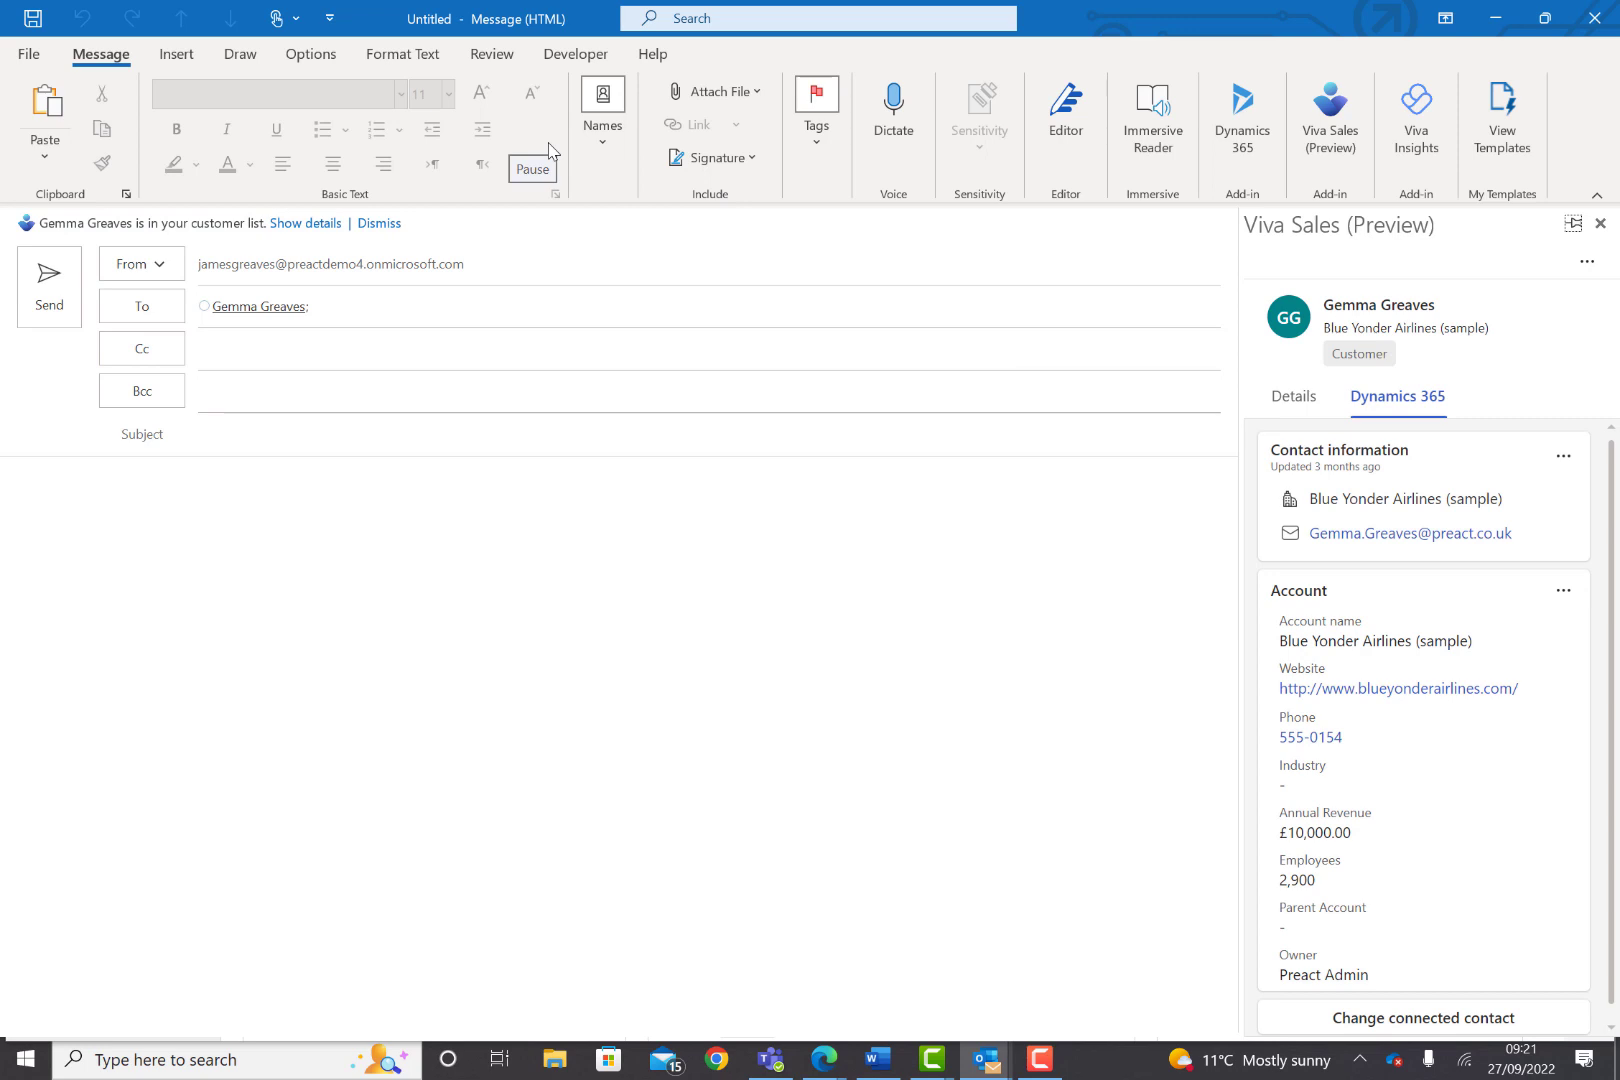
left_click(1563, 456)
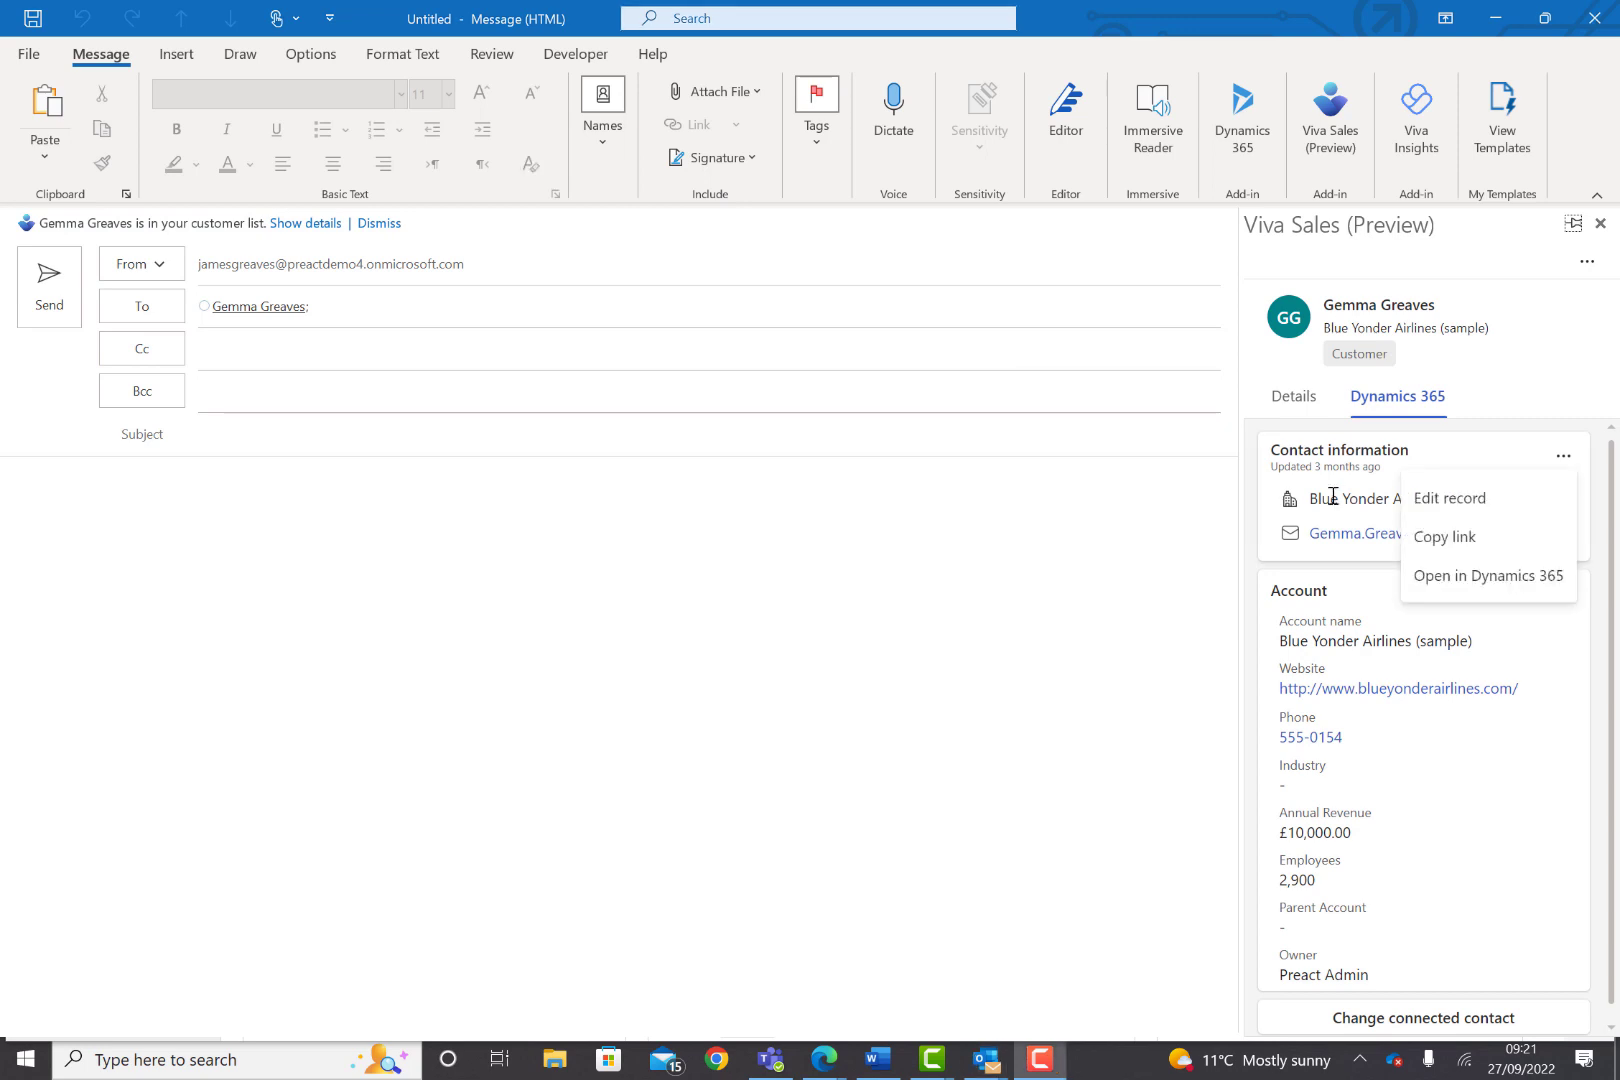
- Edit the contact record to set Job title to 'Purchasing Manager' and update Dynamics 365
left_click(1478, 507)
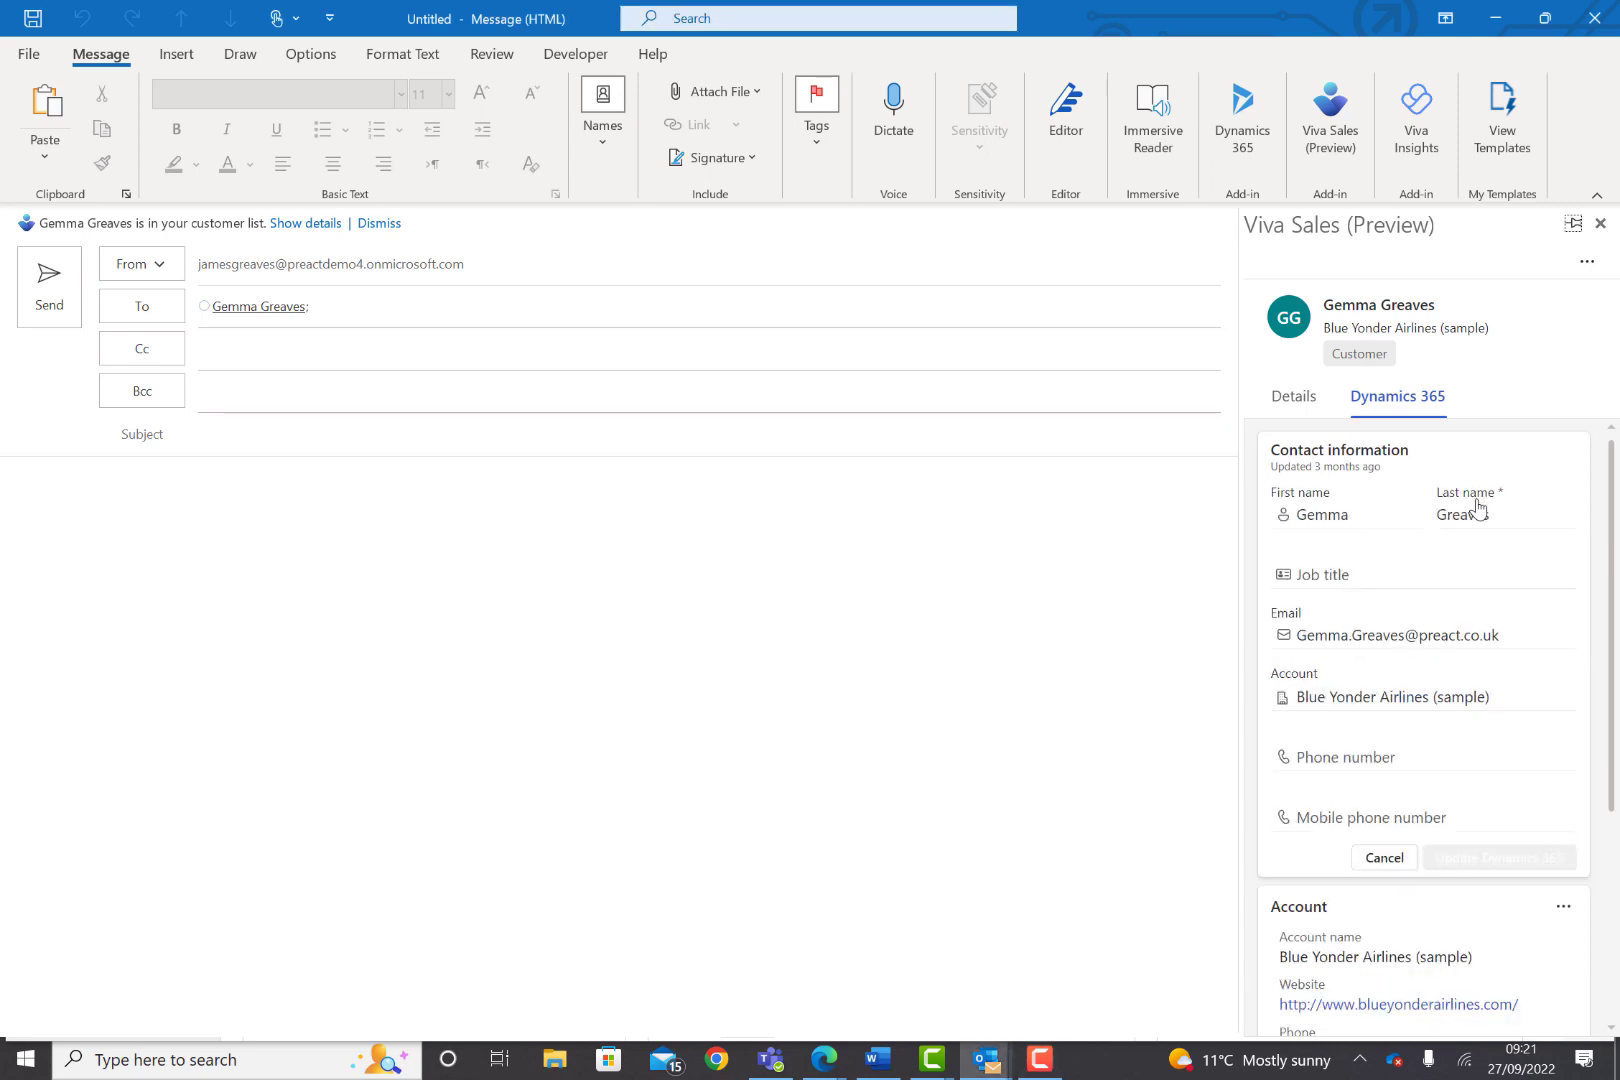
left_click(1372, 575)
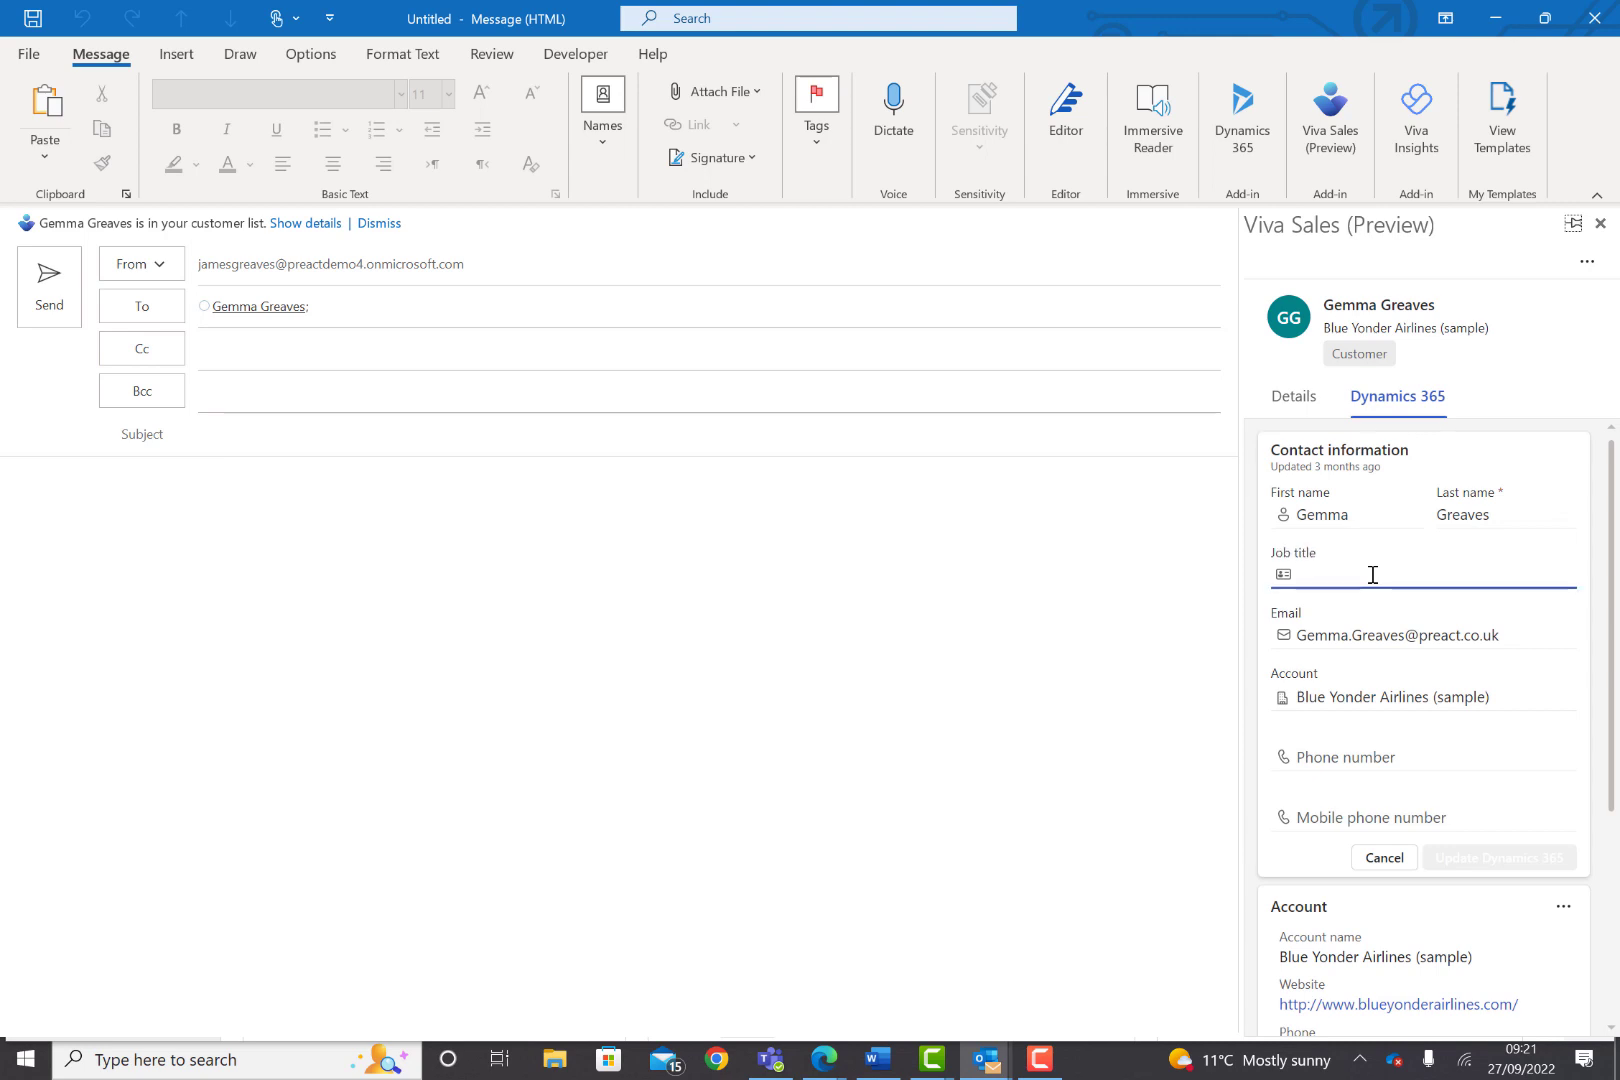
type("Purchase")
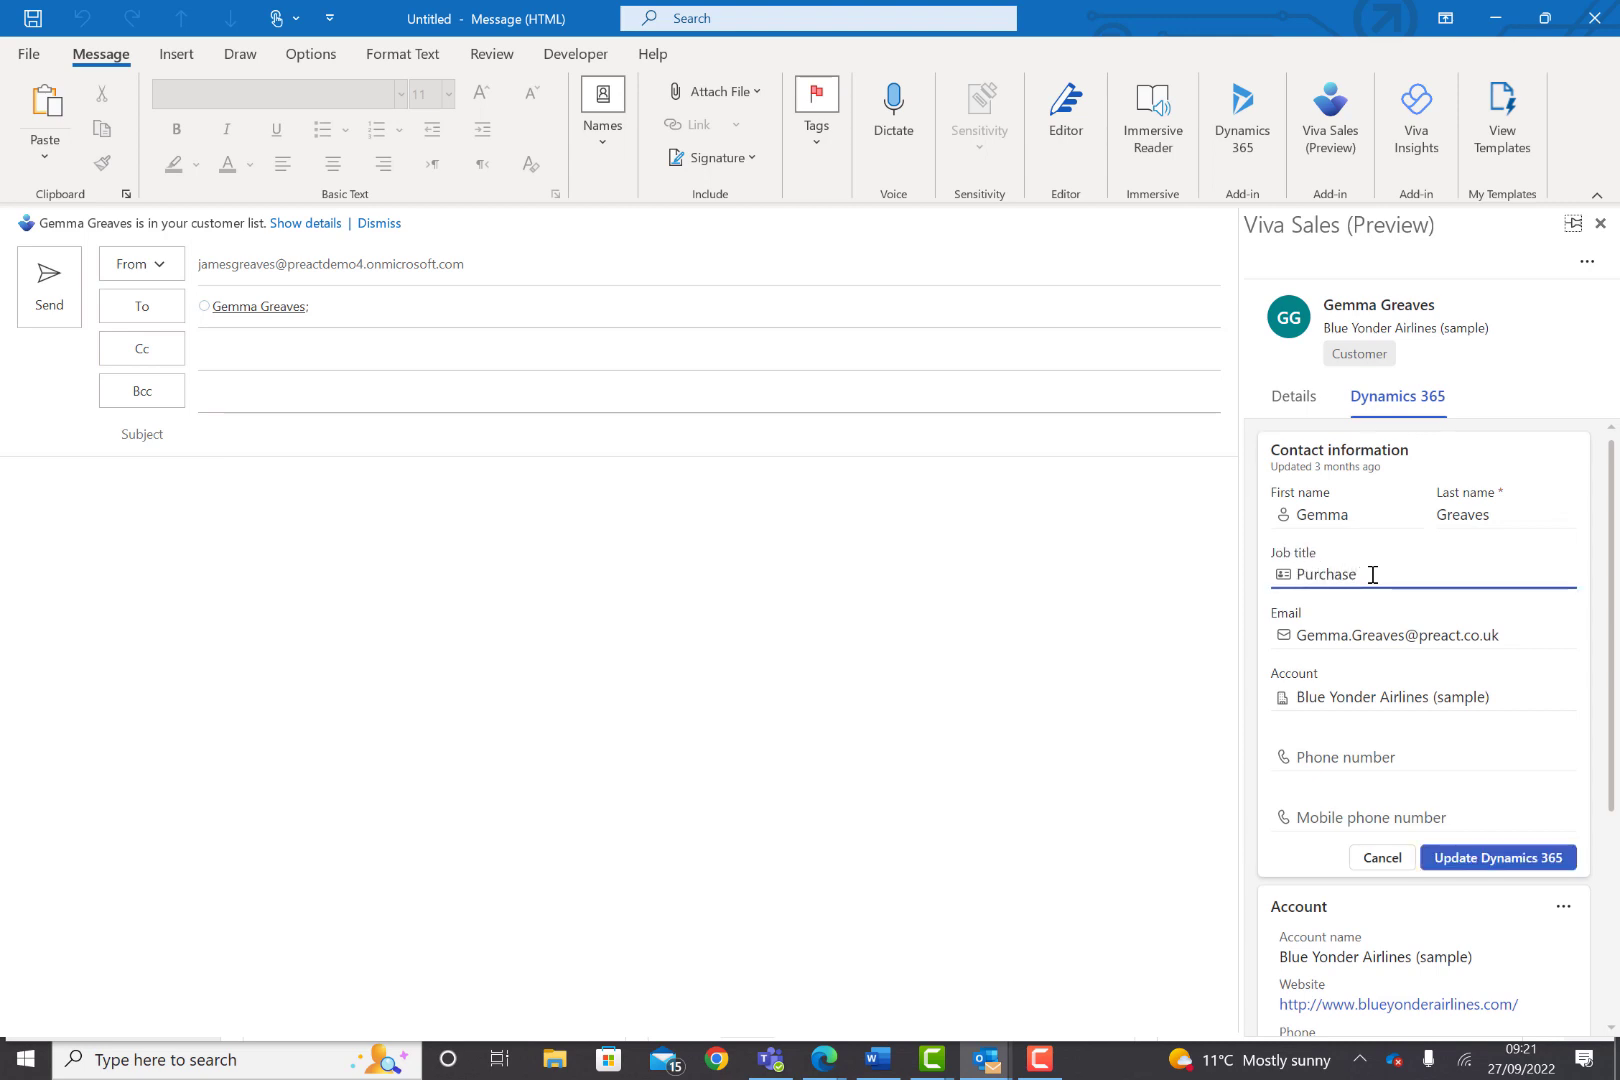
key("BackSpace")
type("ing Manager")
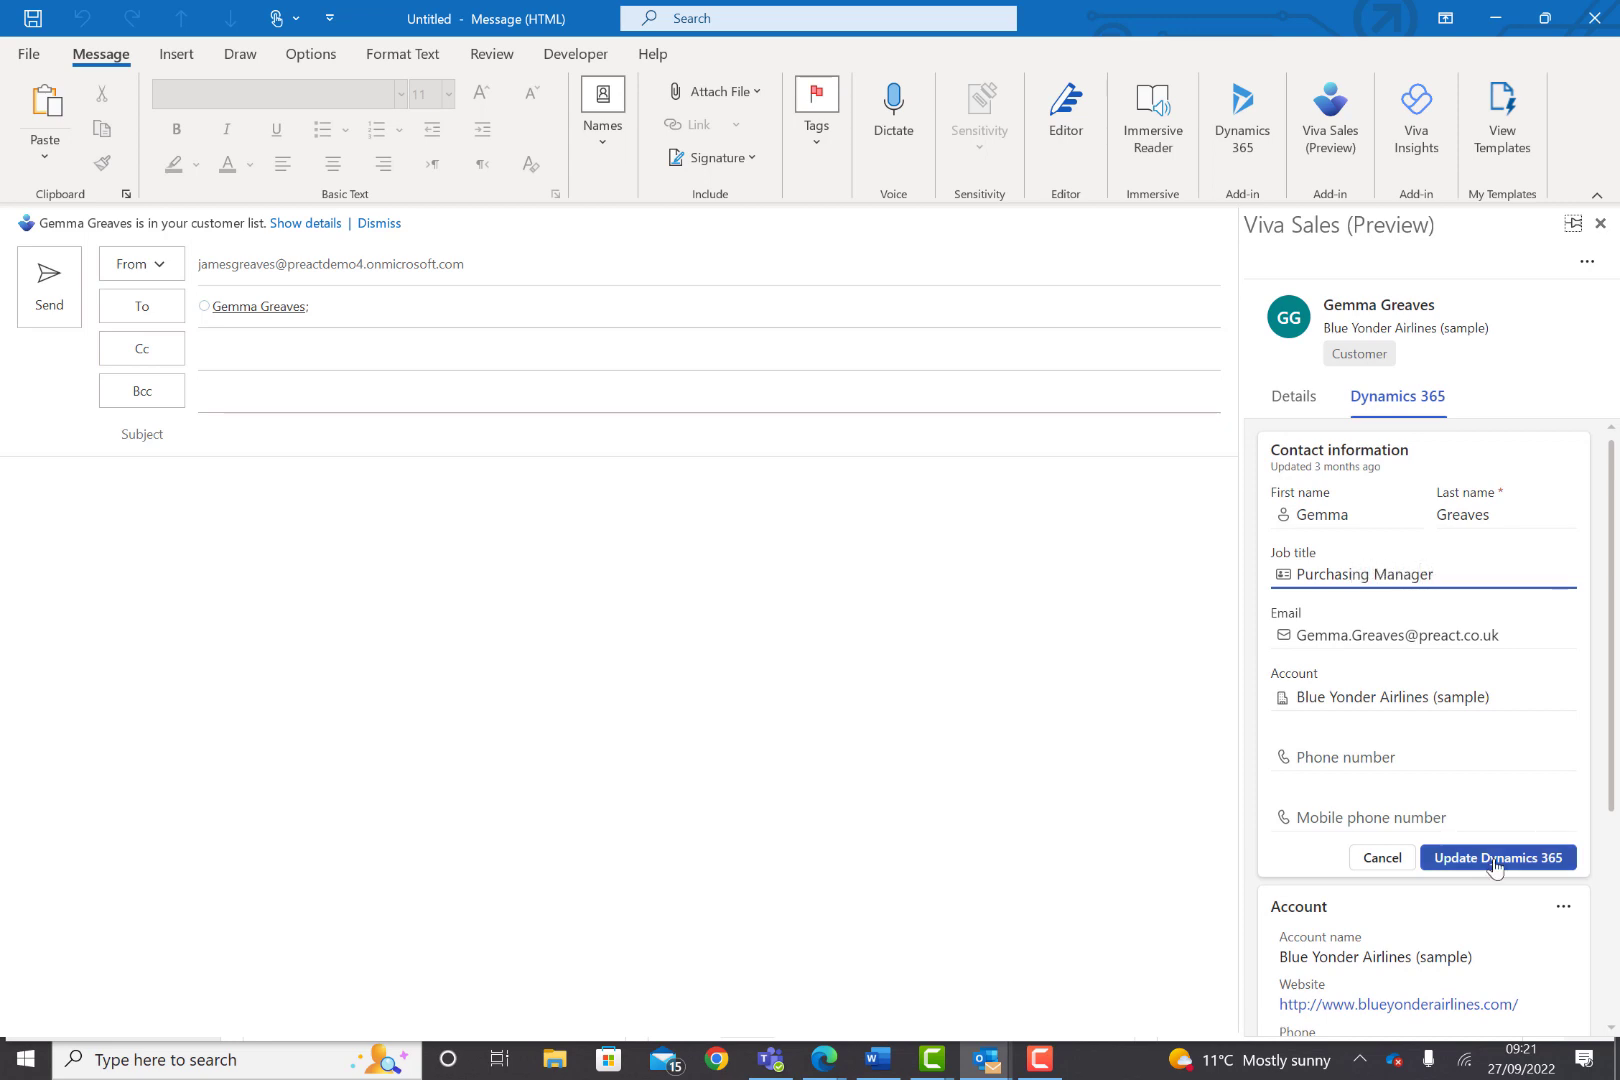
left_click(1494, 862)
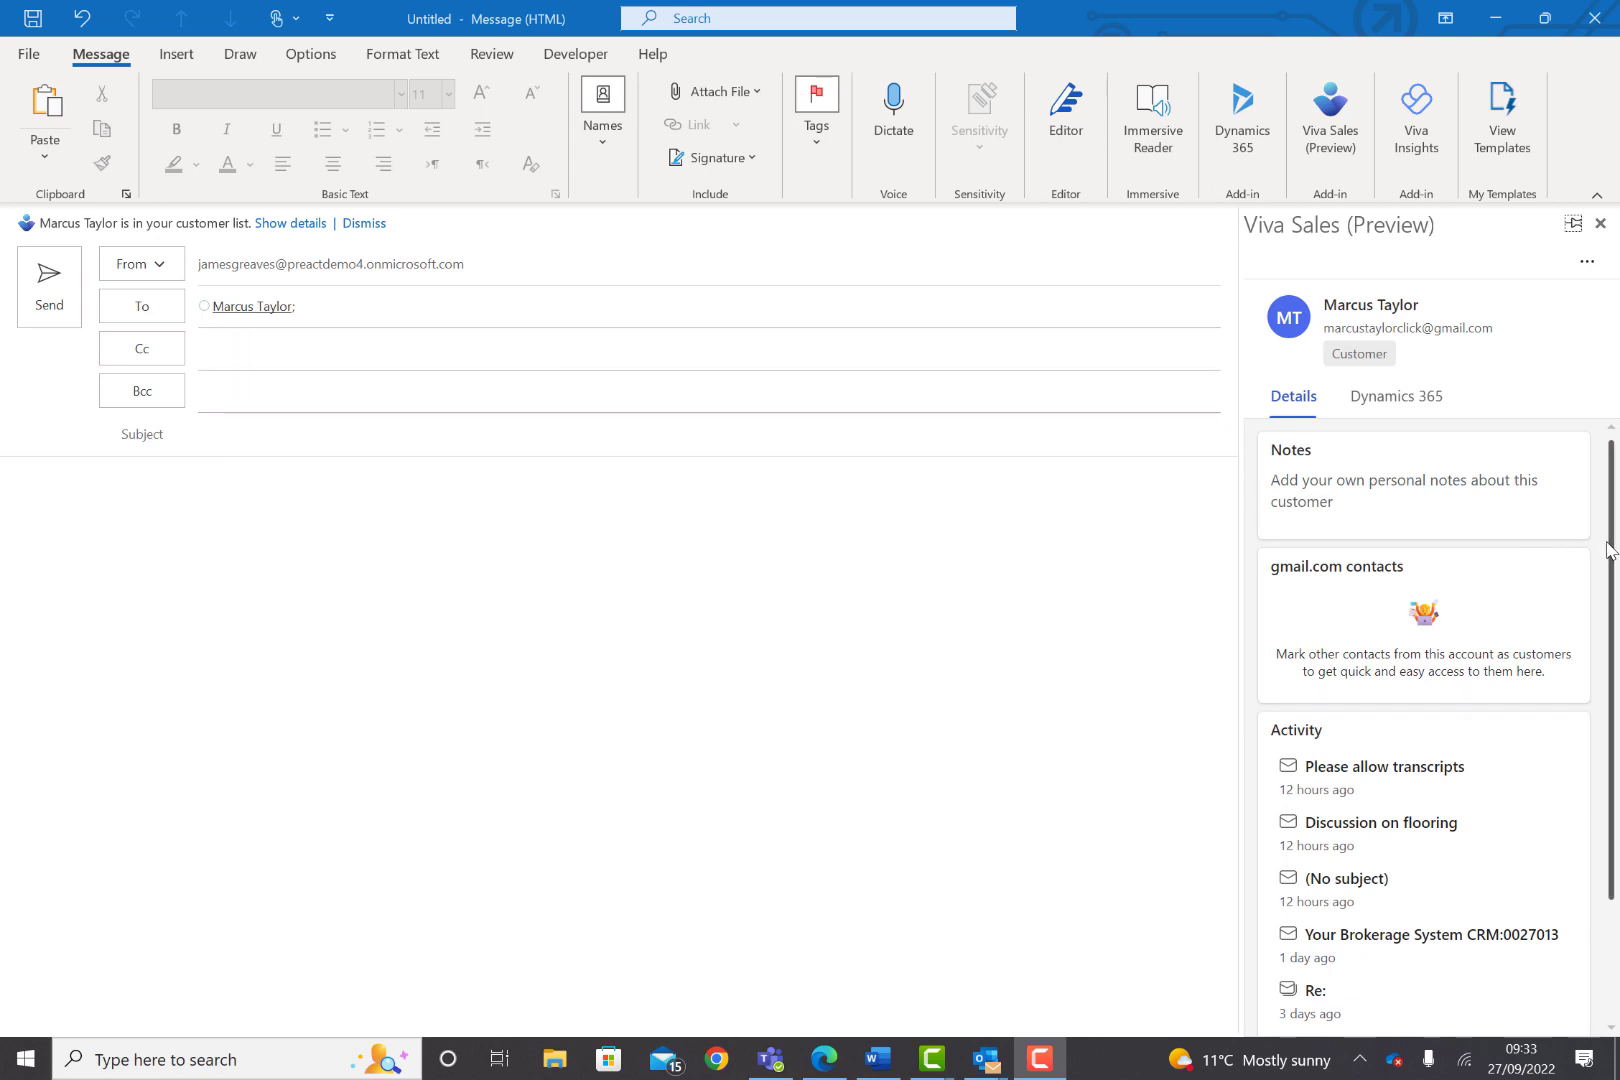
- Scroll the Viva Sales pane and check the customer's Dynamics 365 details and opportunities
left_click_drag(1612, 548, 1612, 683)
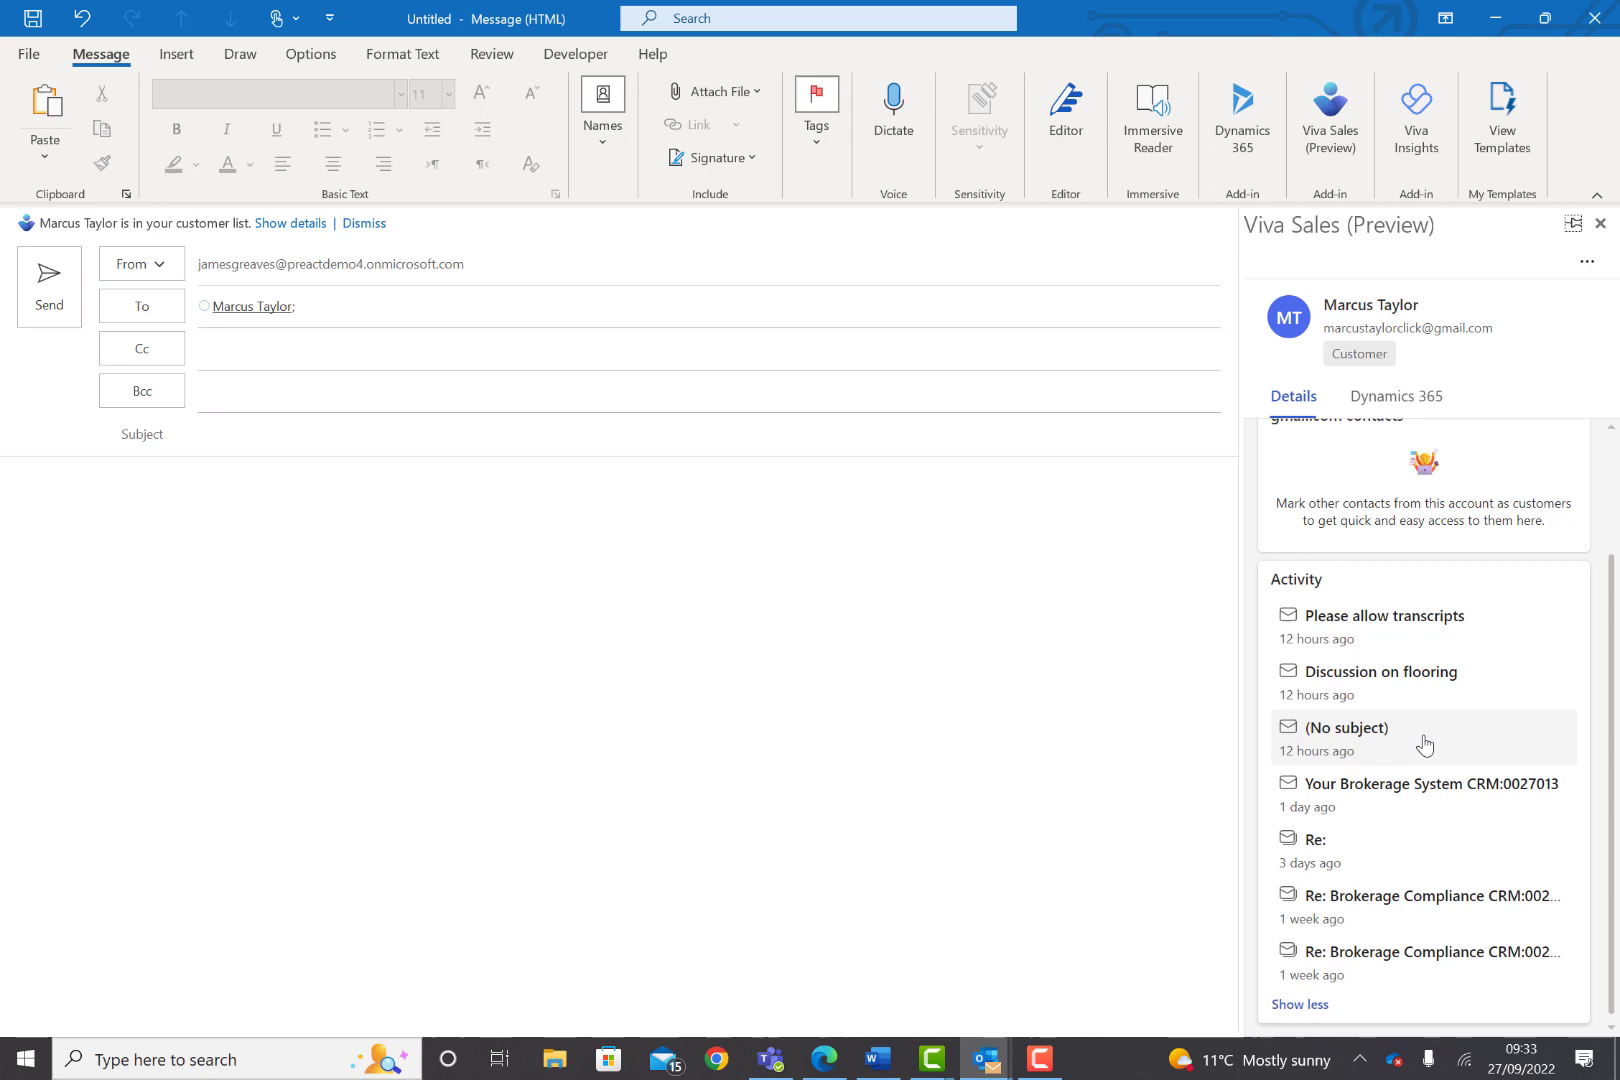
left_click_drag(1610, 627, 1608, 505)
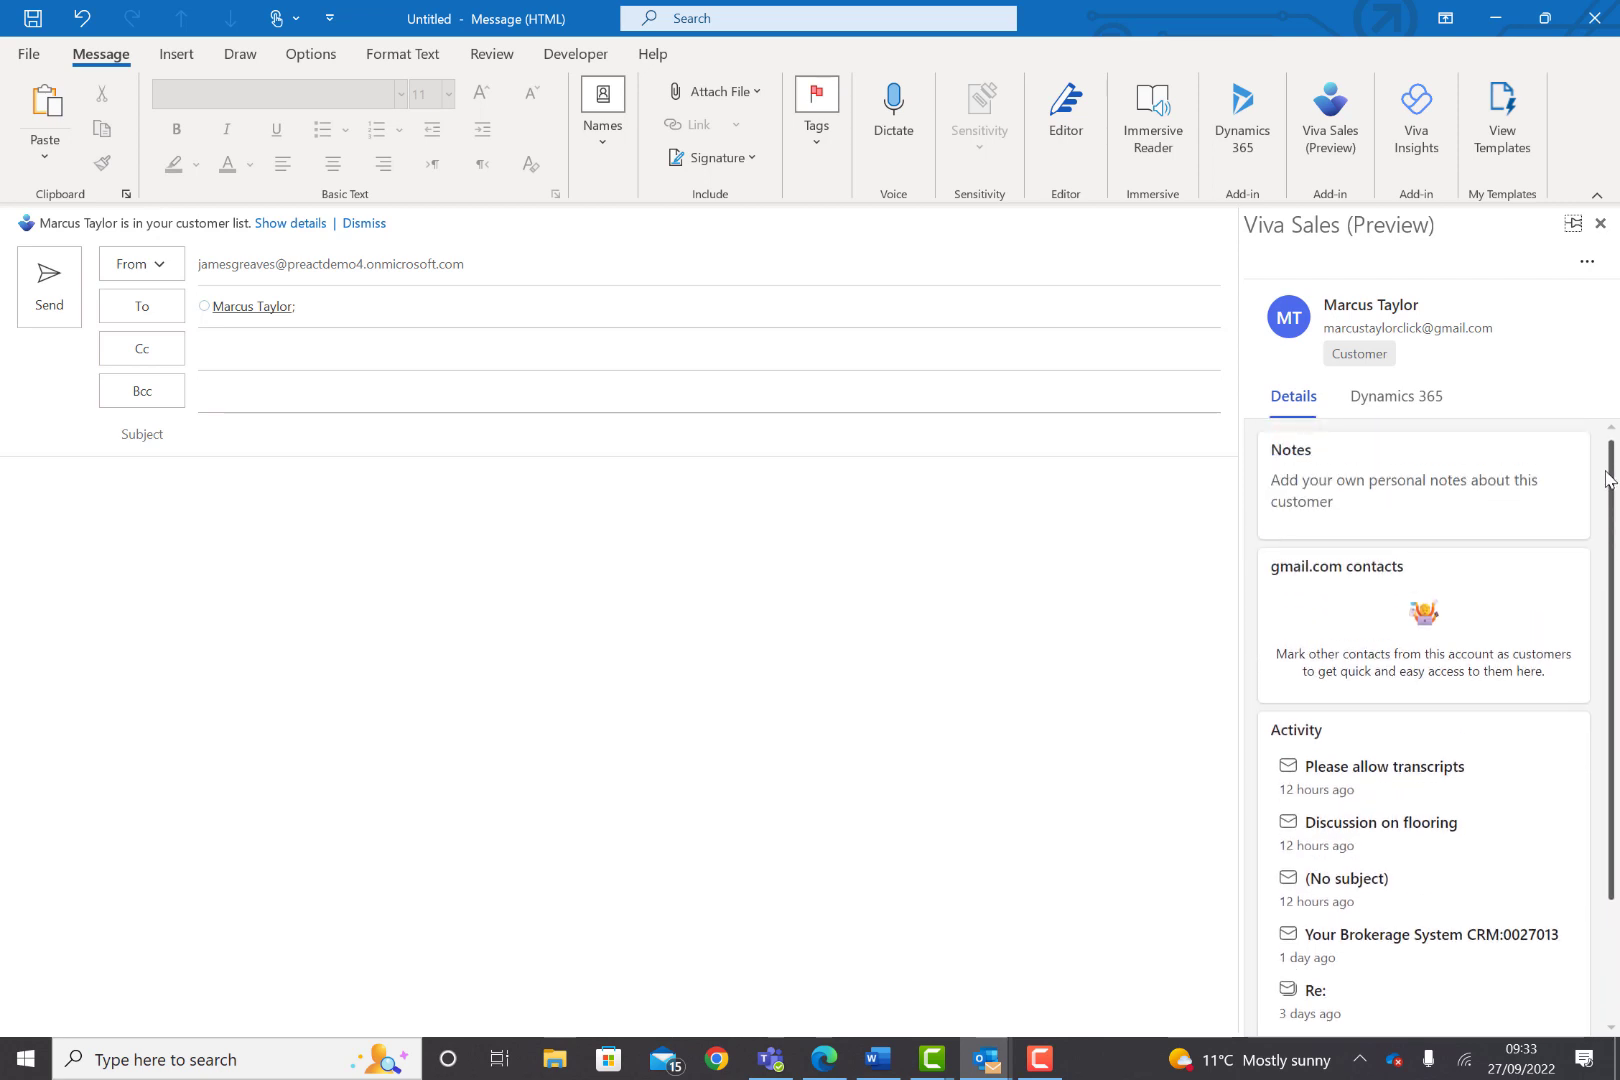
left_click(1392, 398)
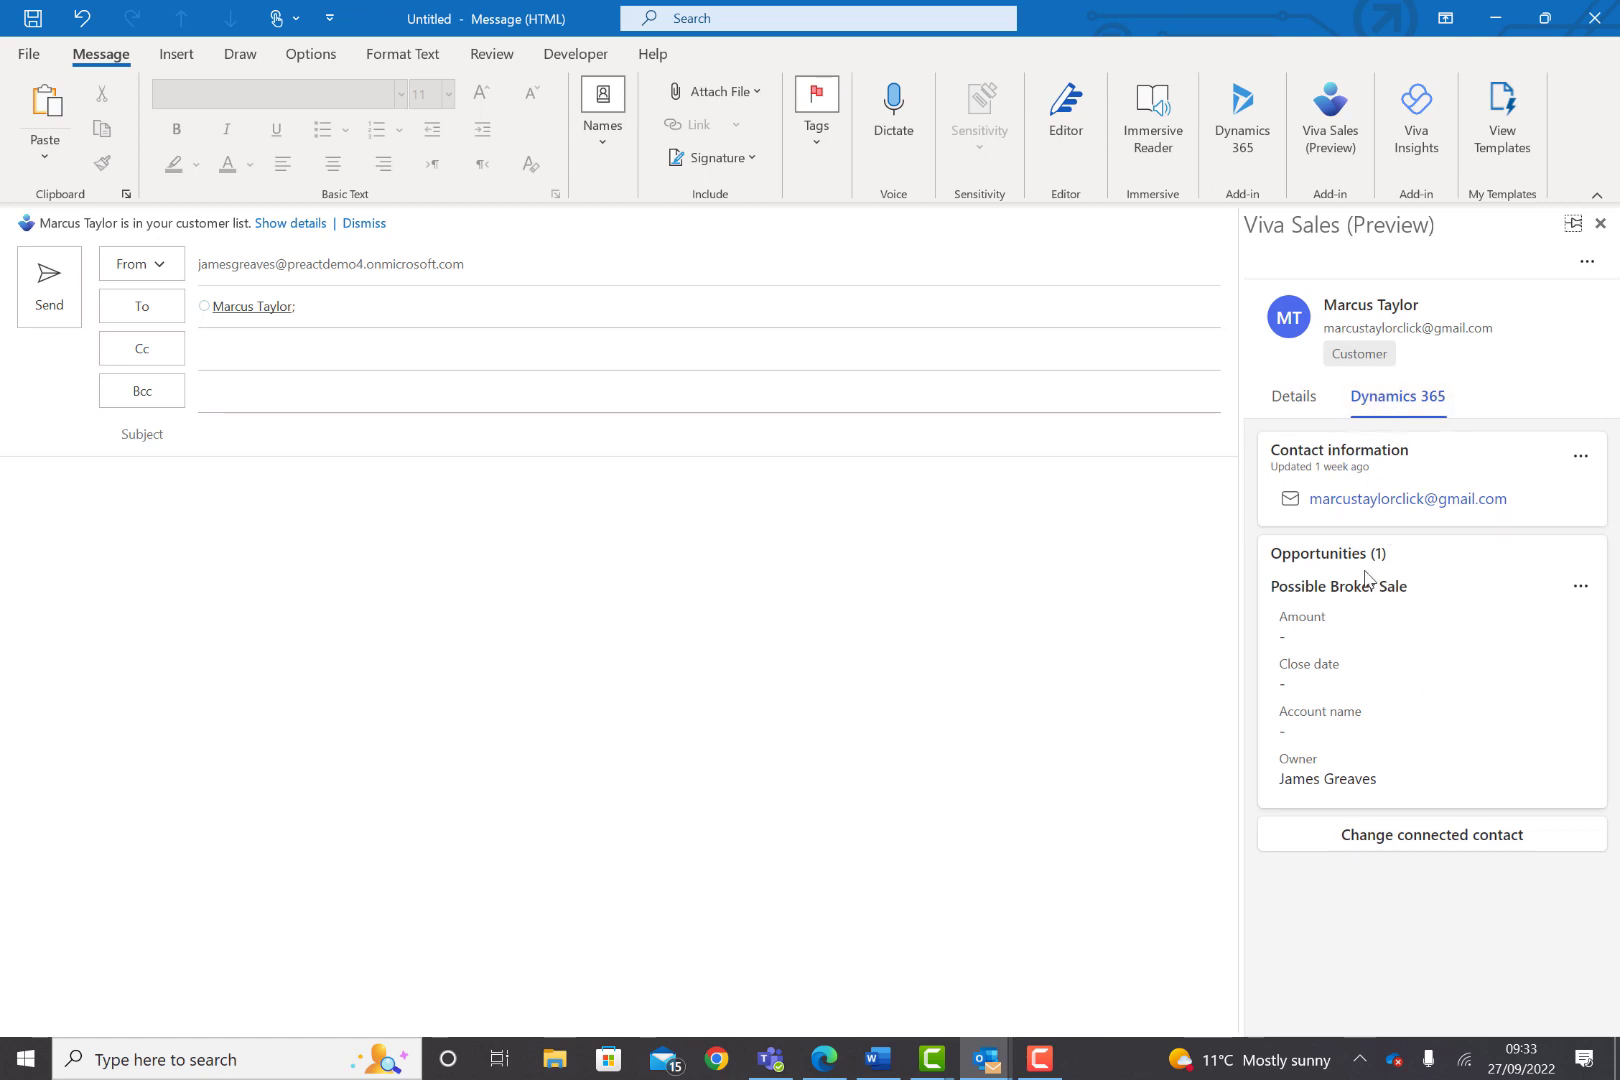
left_click(1289, 400)
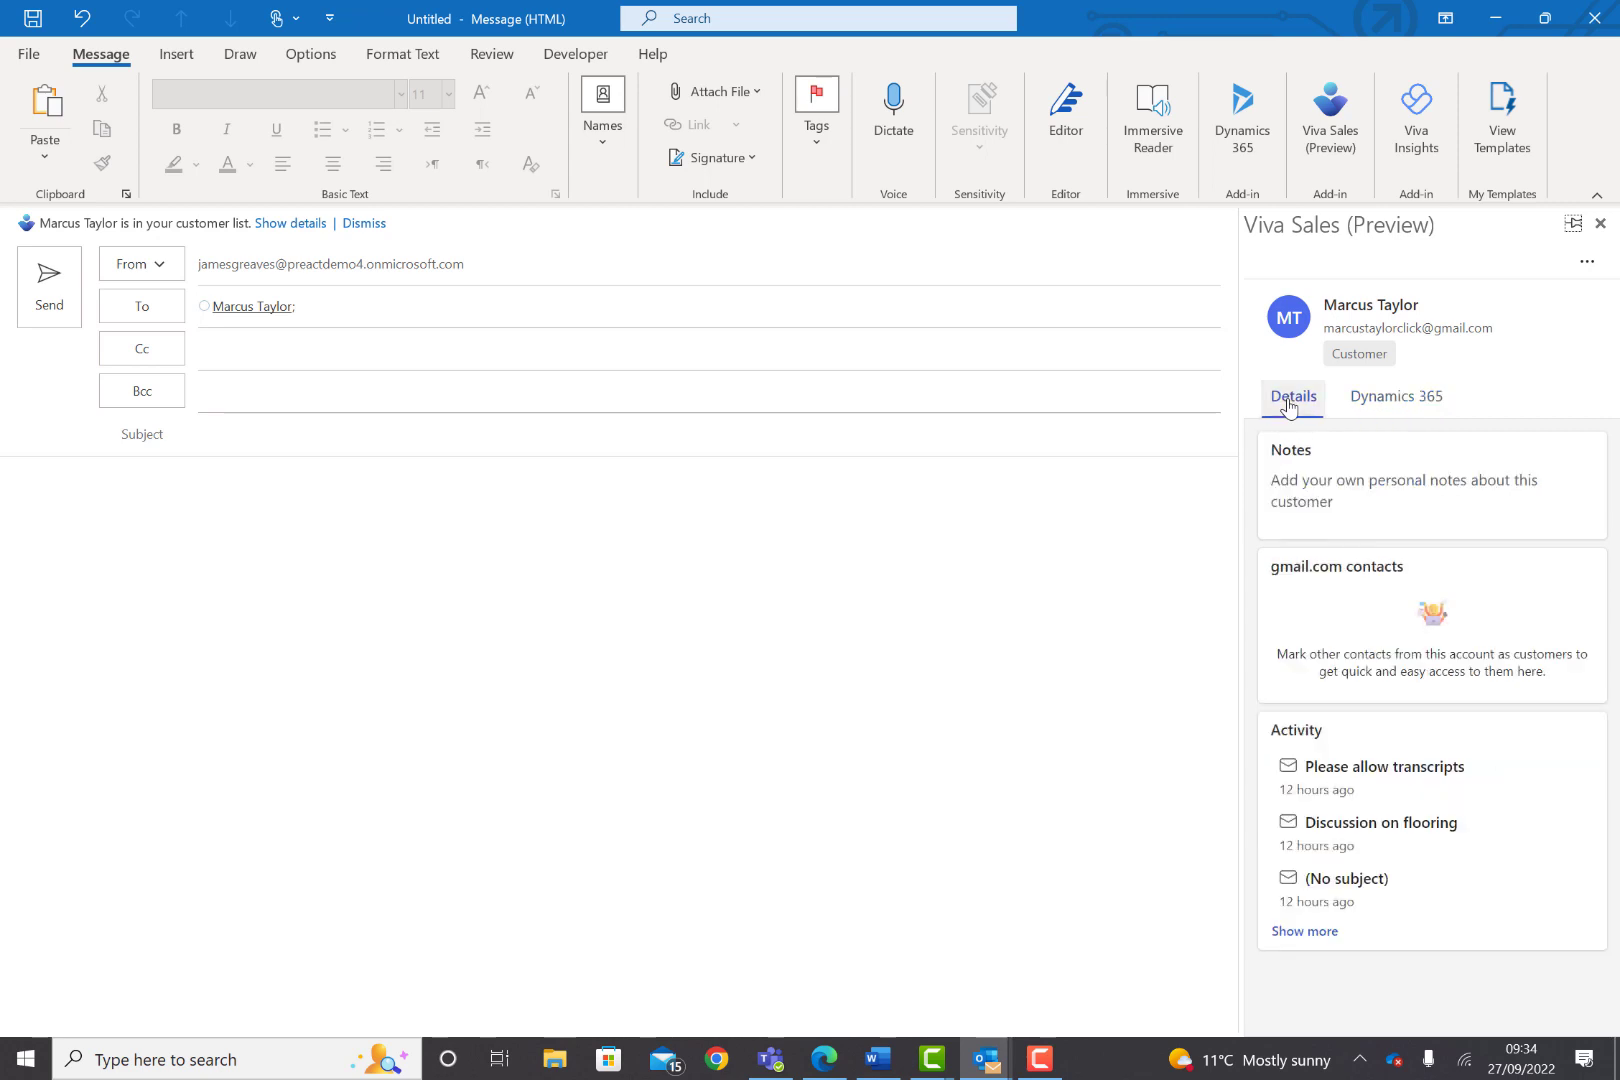
- Paste the note 'Please do not call after 5pm,' into the customer's Notes box
left_click(1356, 504)
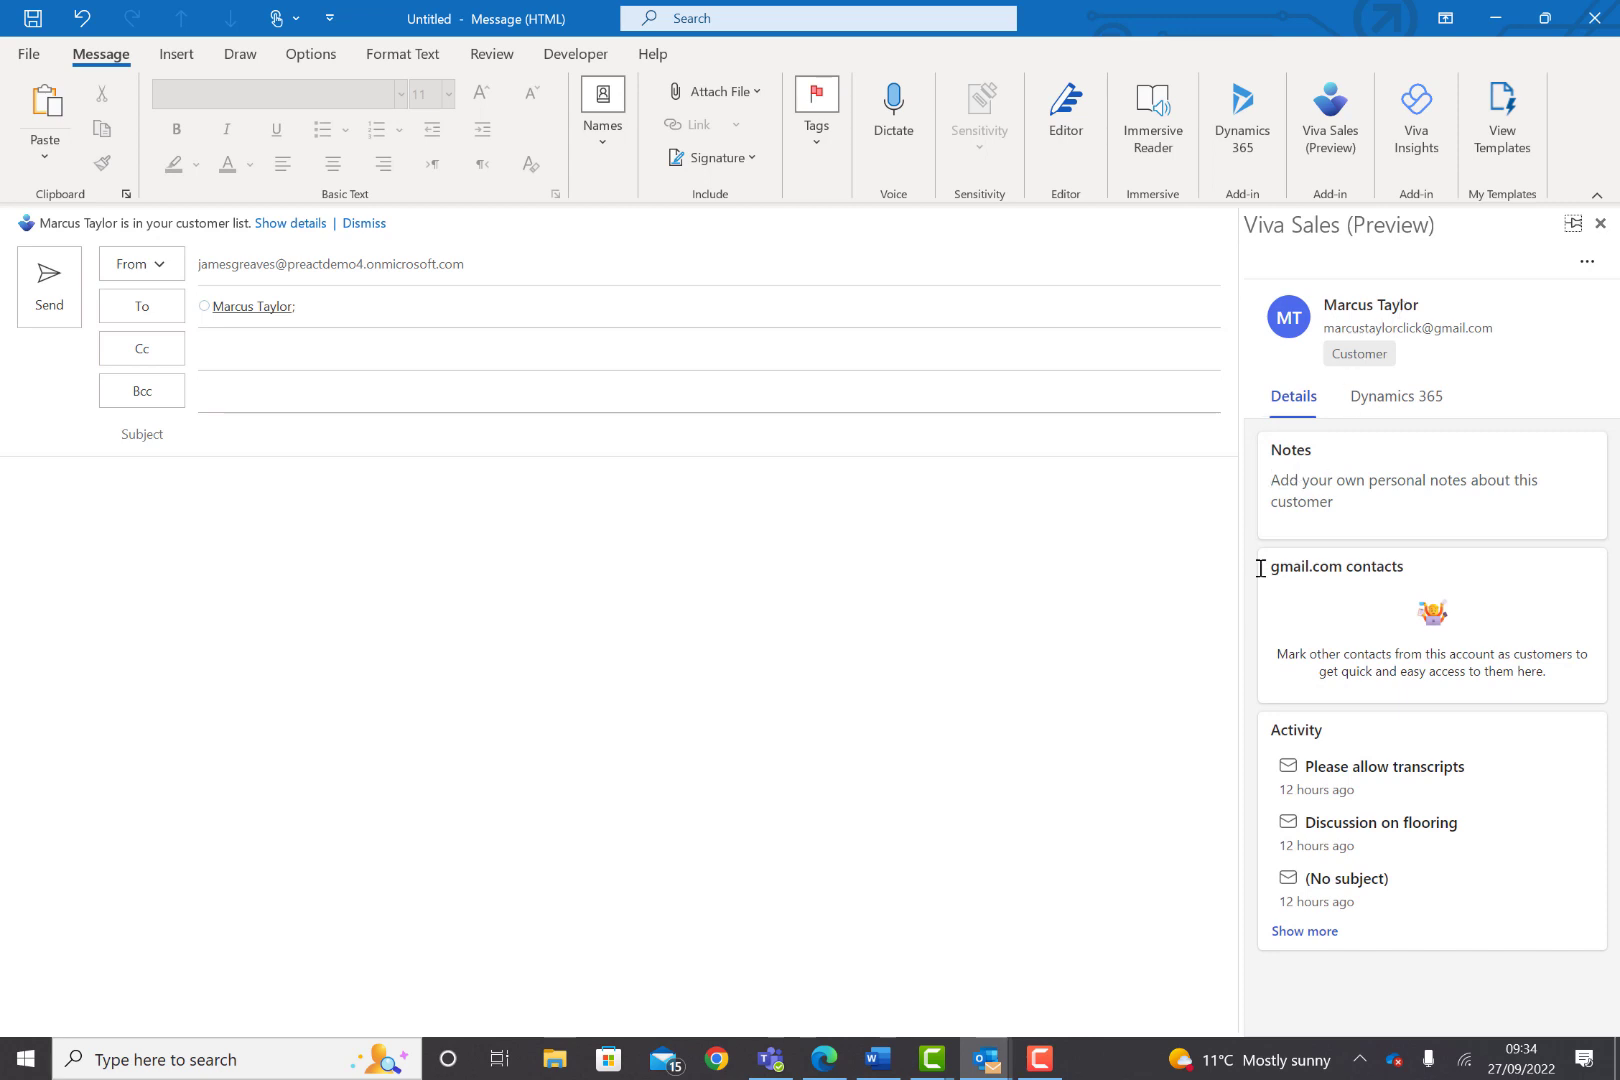
type("Please do not call after 5pm,")
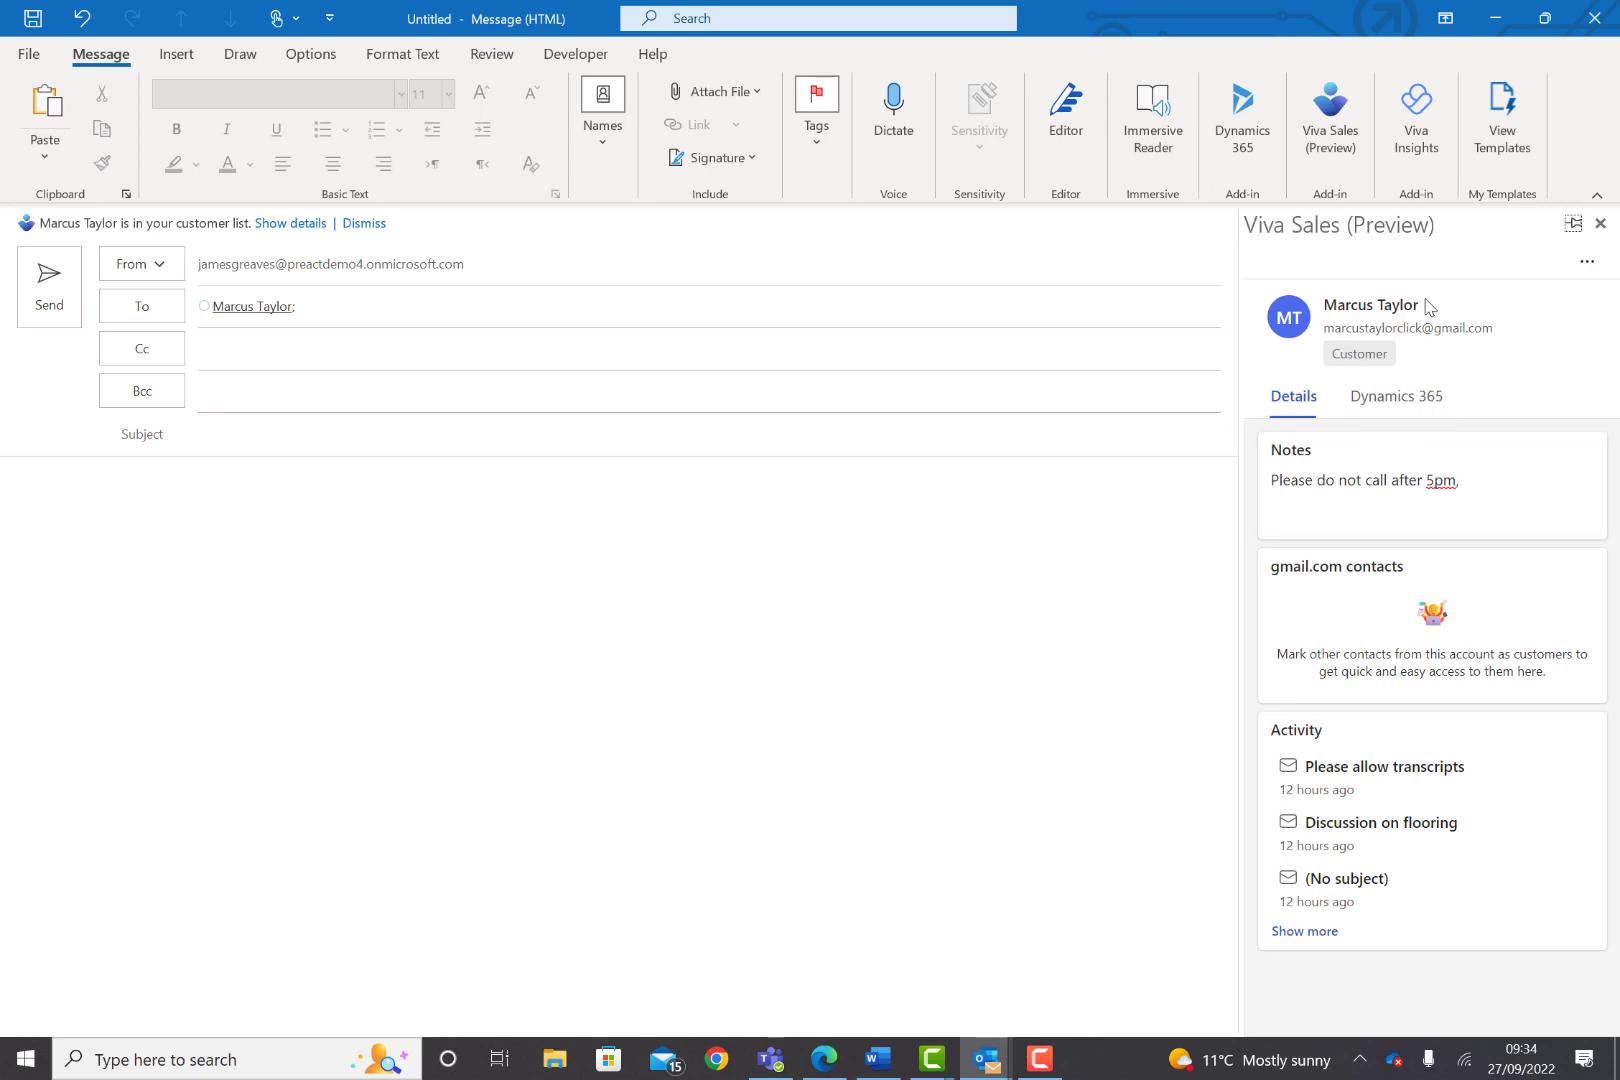
left_click(1514, 480)
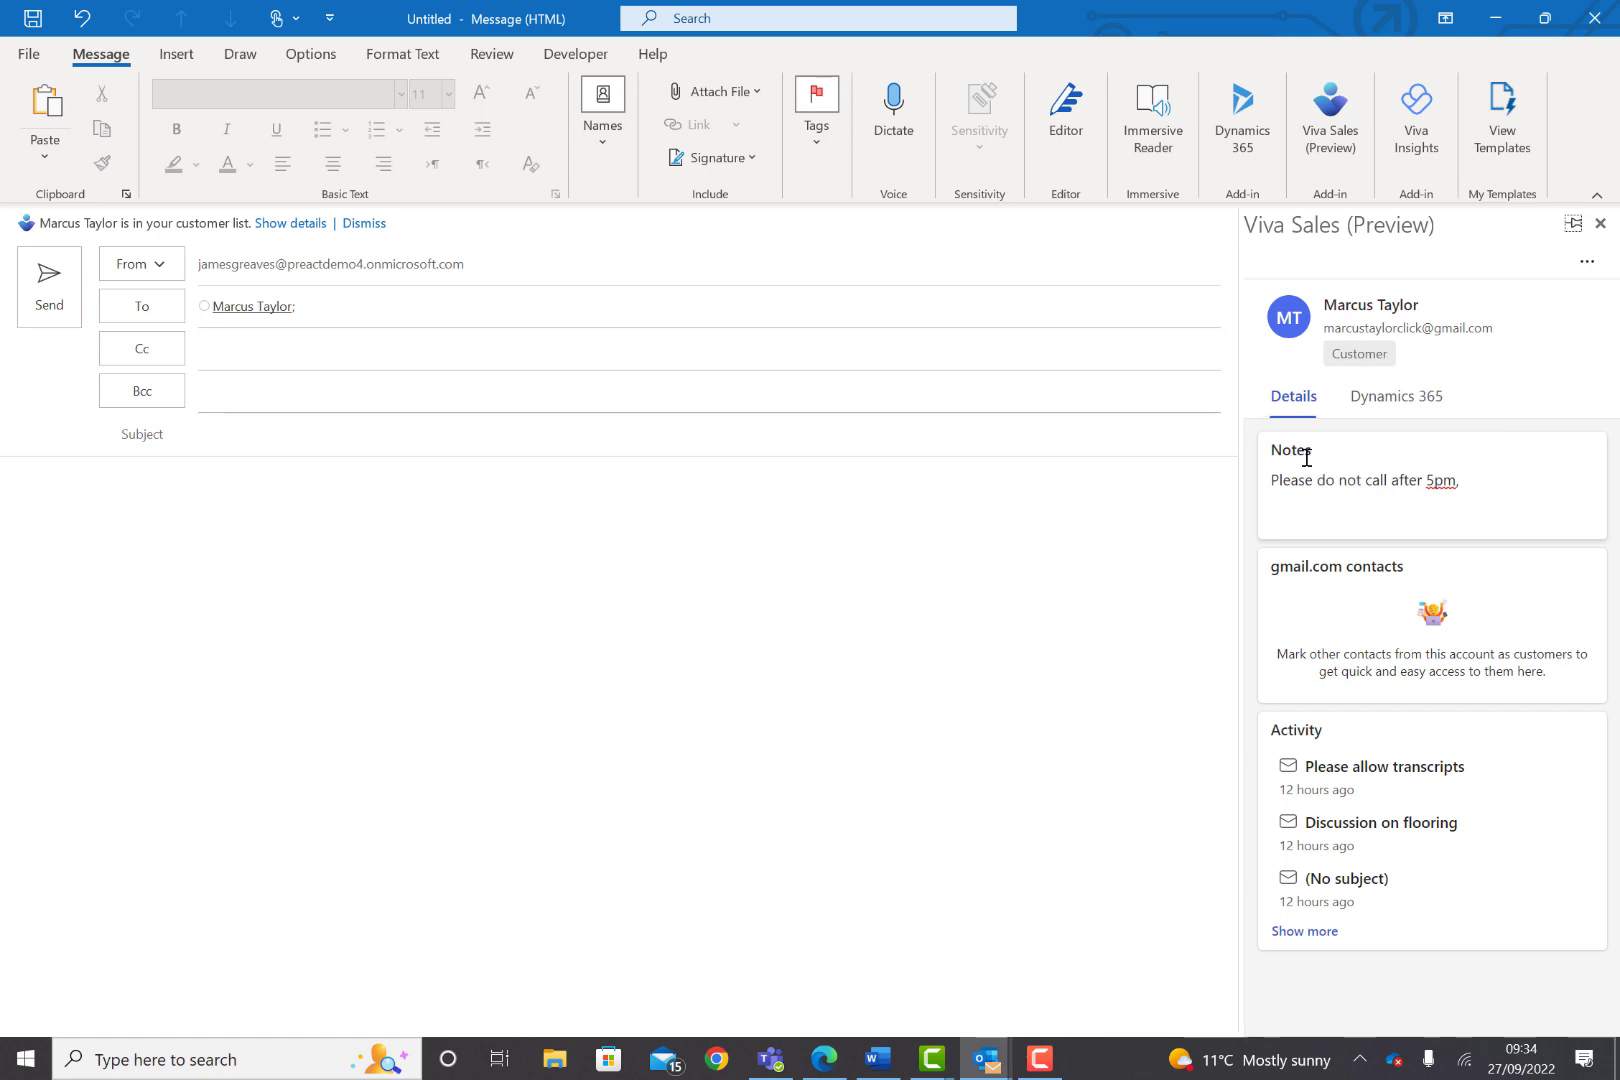
left_click(1306, 457)
left_click(1306, 457)
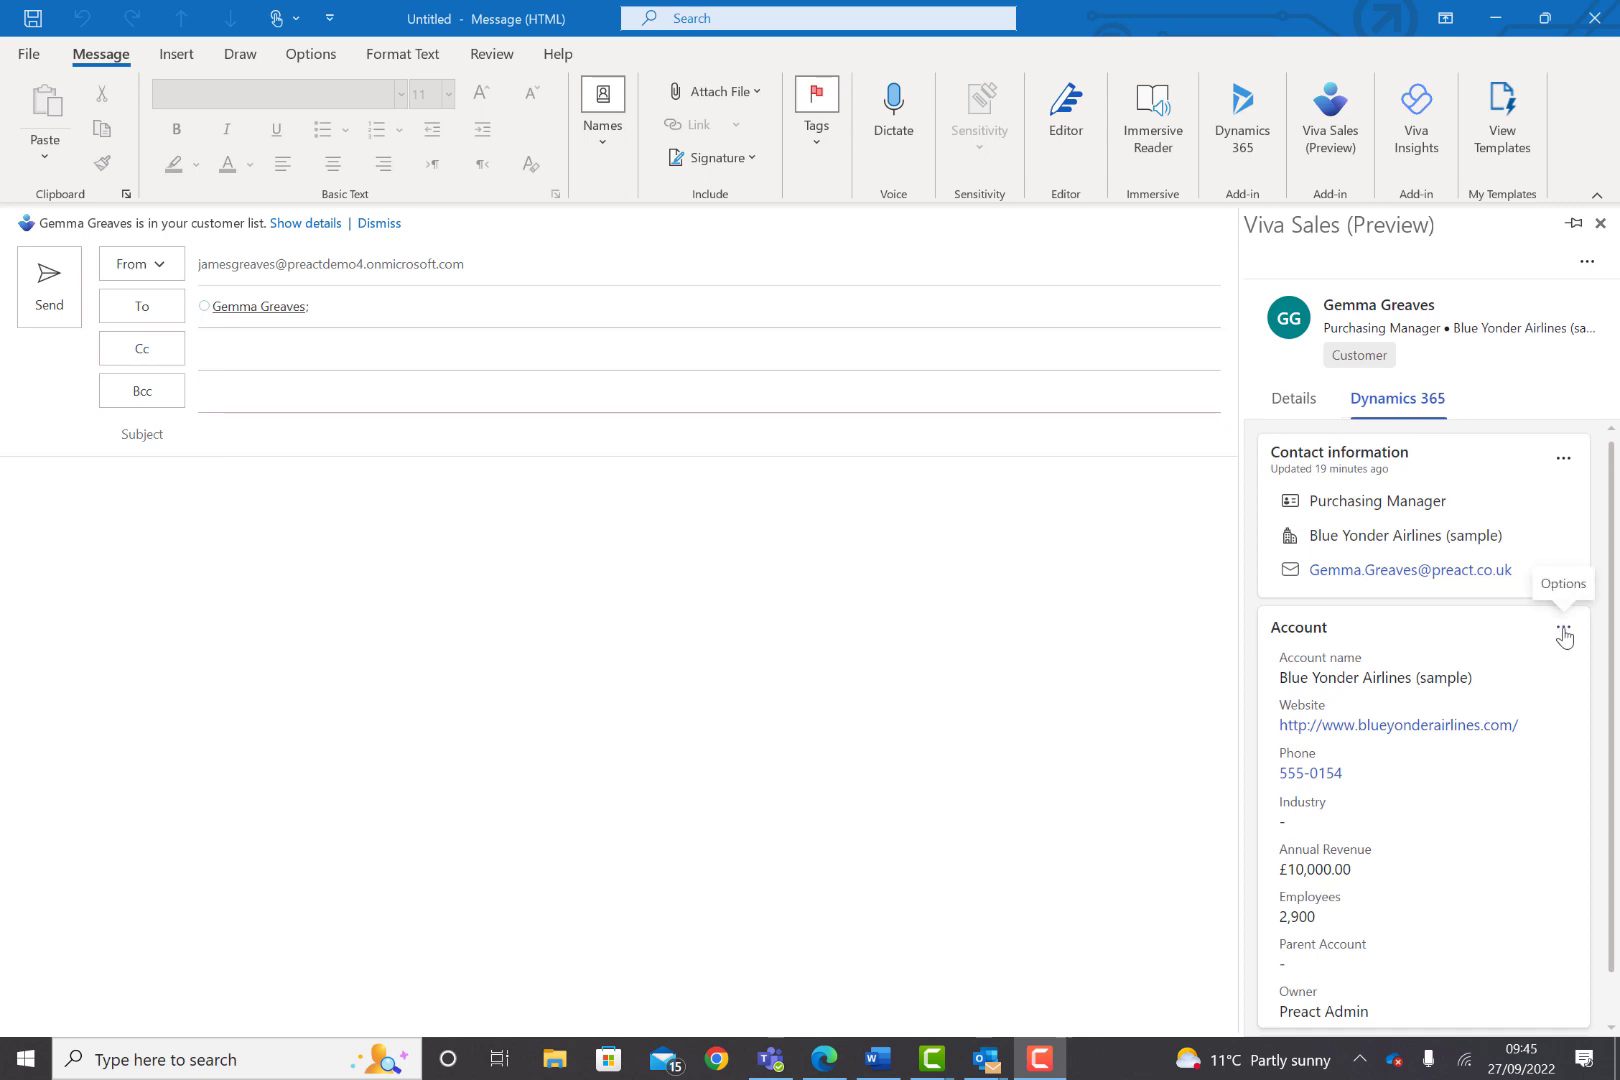
- Copy the link to the Dynamics 365 contact record from the Contact information menu
left_click(1563, 465)
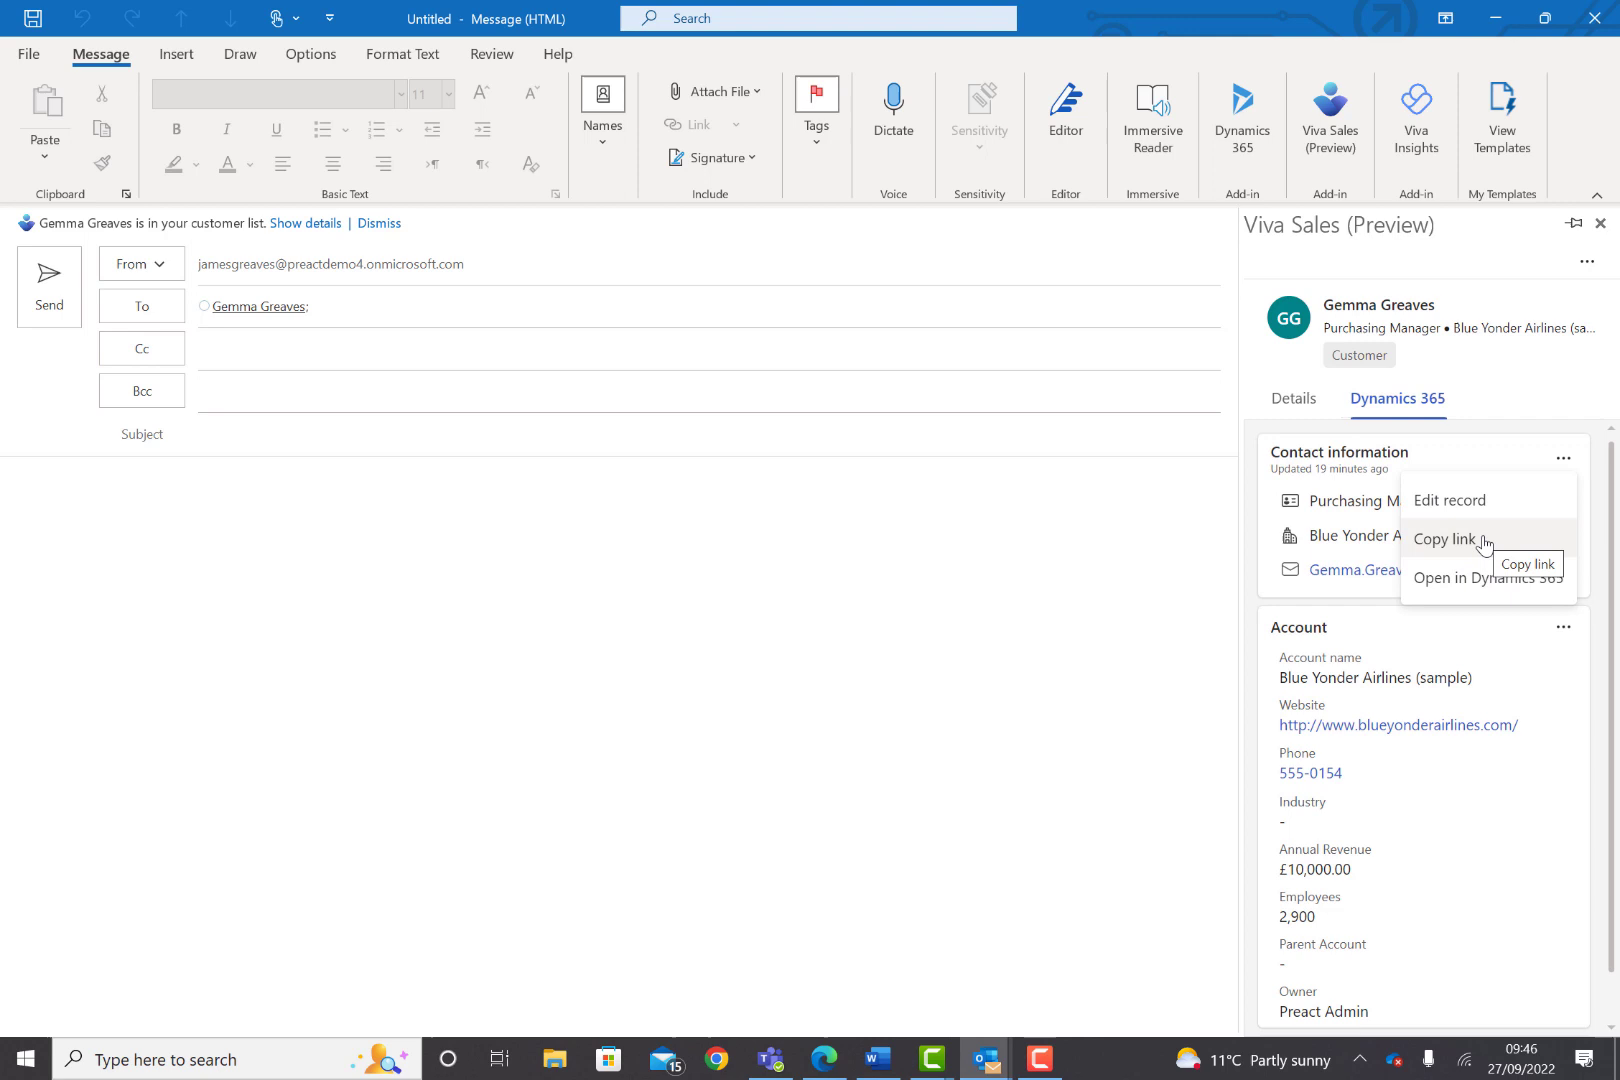
left_click(1484, 545)
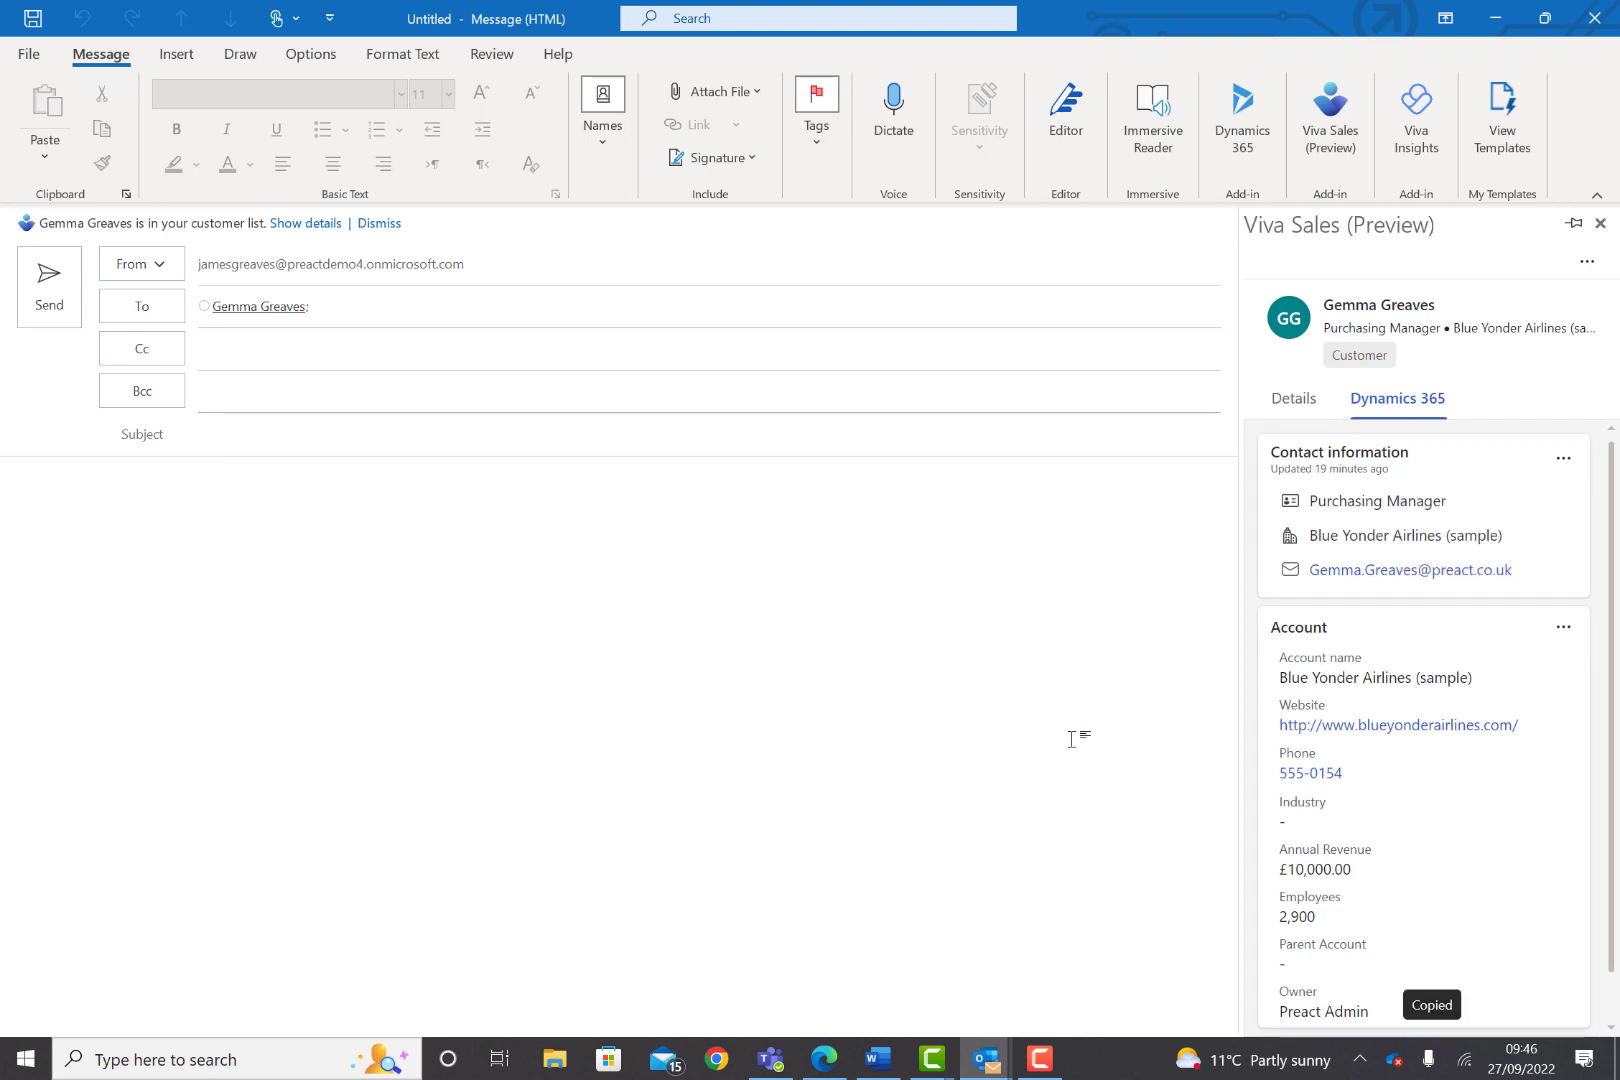
- In the colleague's Teams chat, ask whether she will provide a reference and paste the contact link
mouse_move(772, 1066)
left_click(772, 1066)
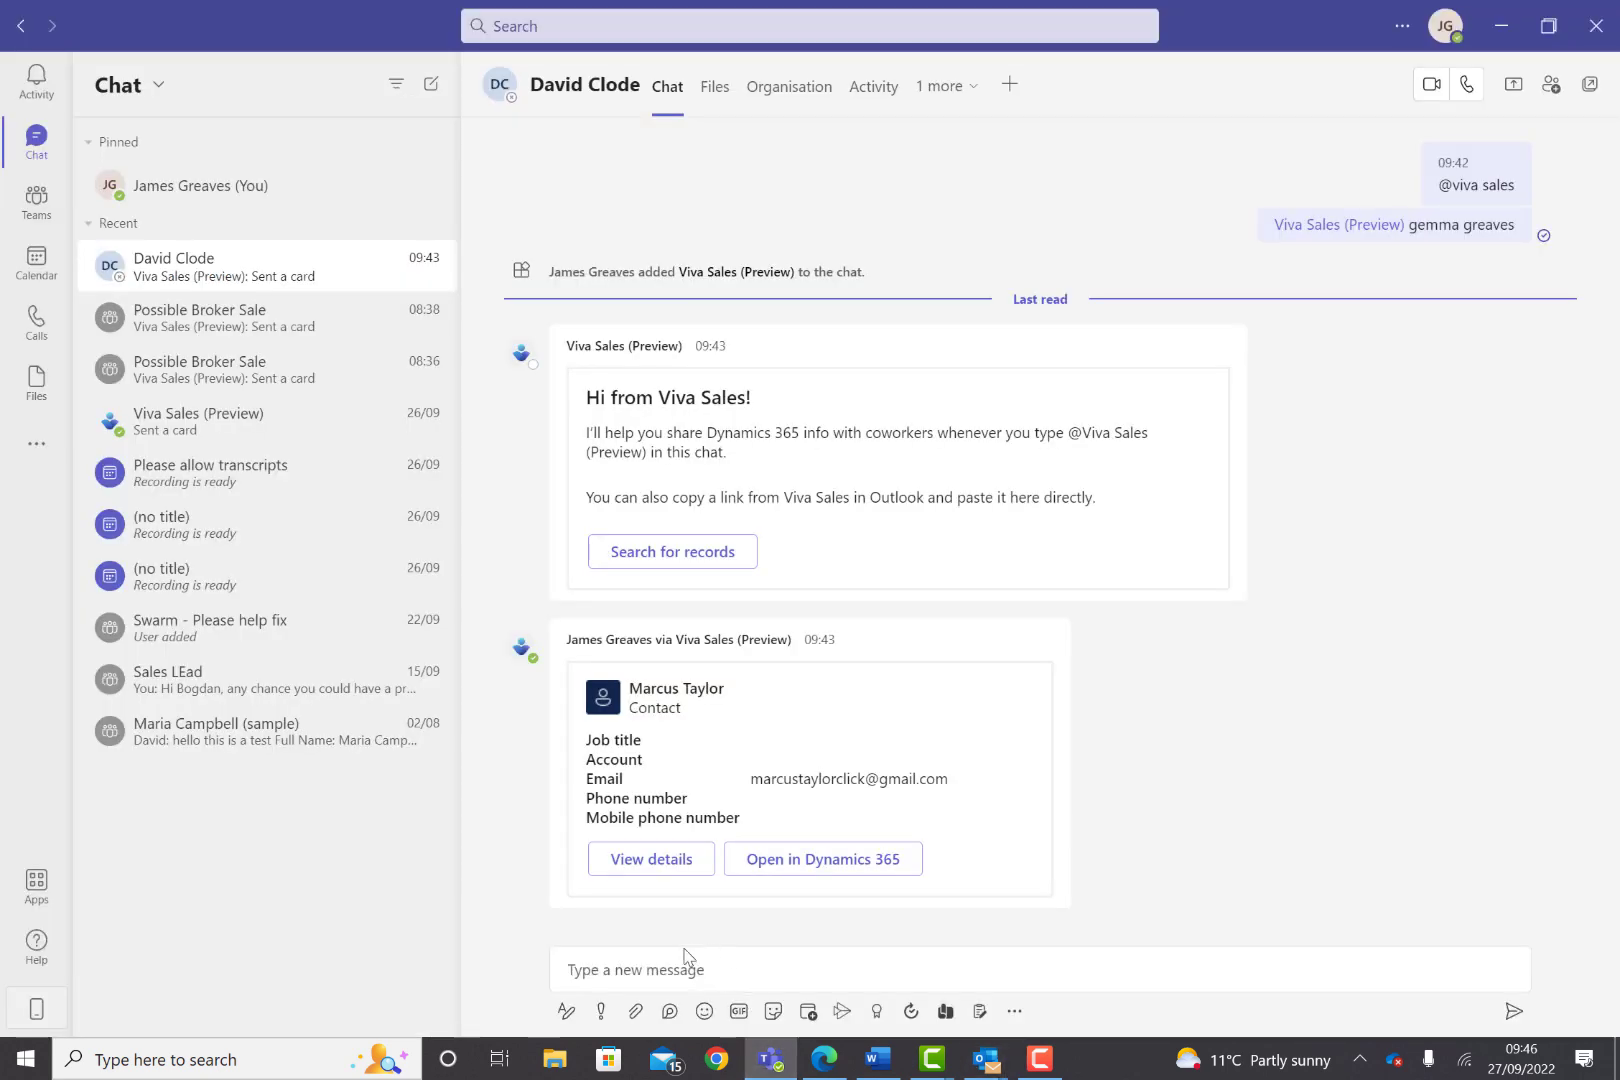
left_click(663, 971)
type("Hi Dave, do you think that she will be happy")
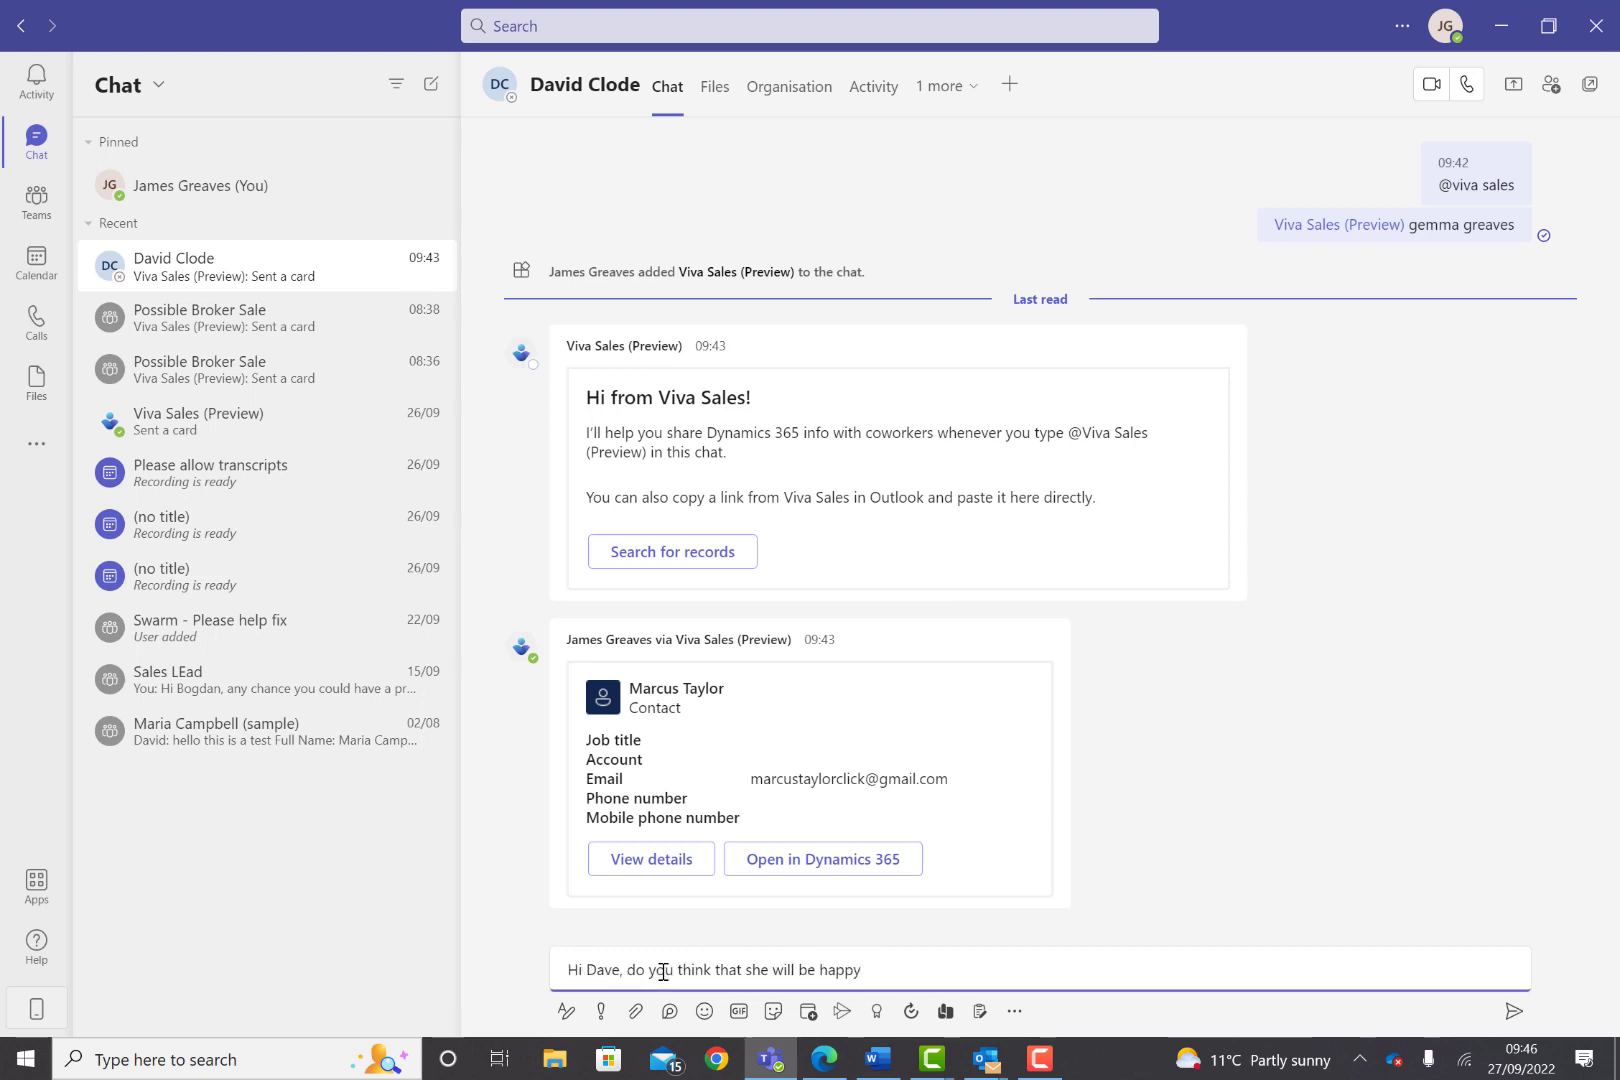
type(" to provide a reference")
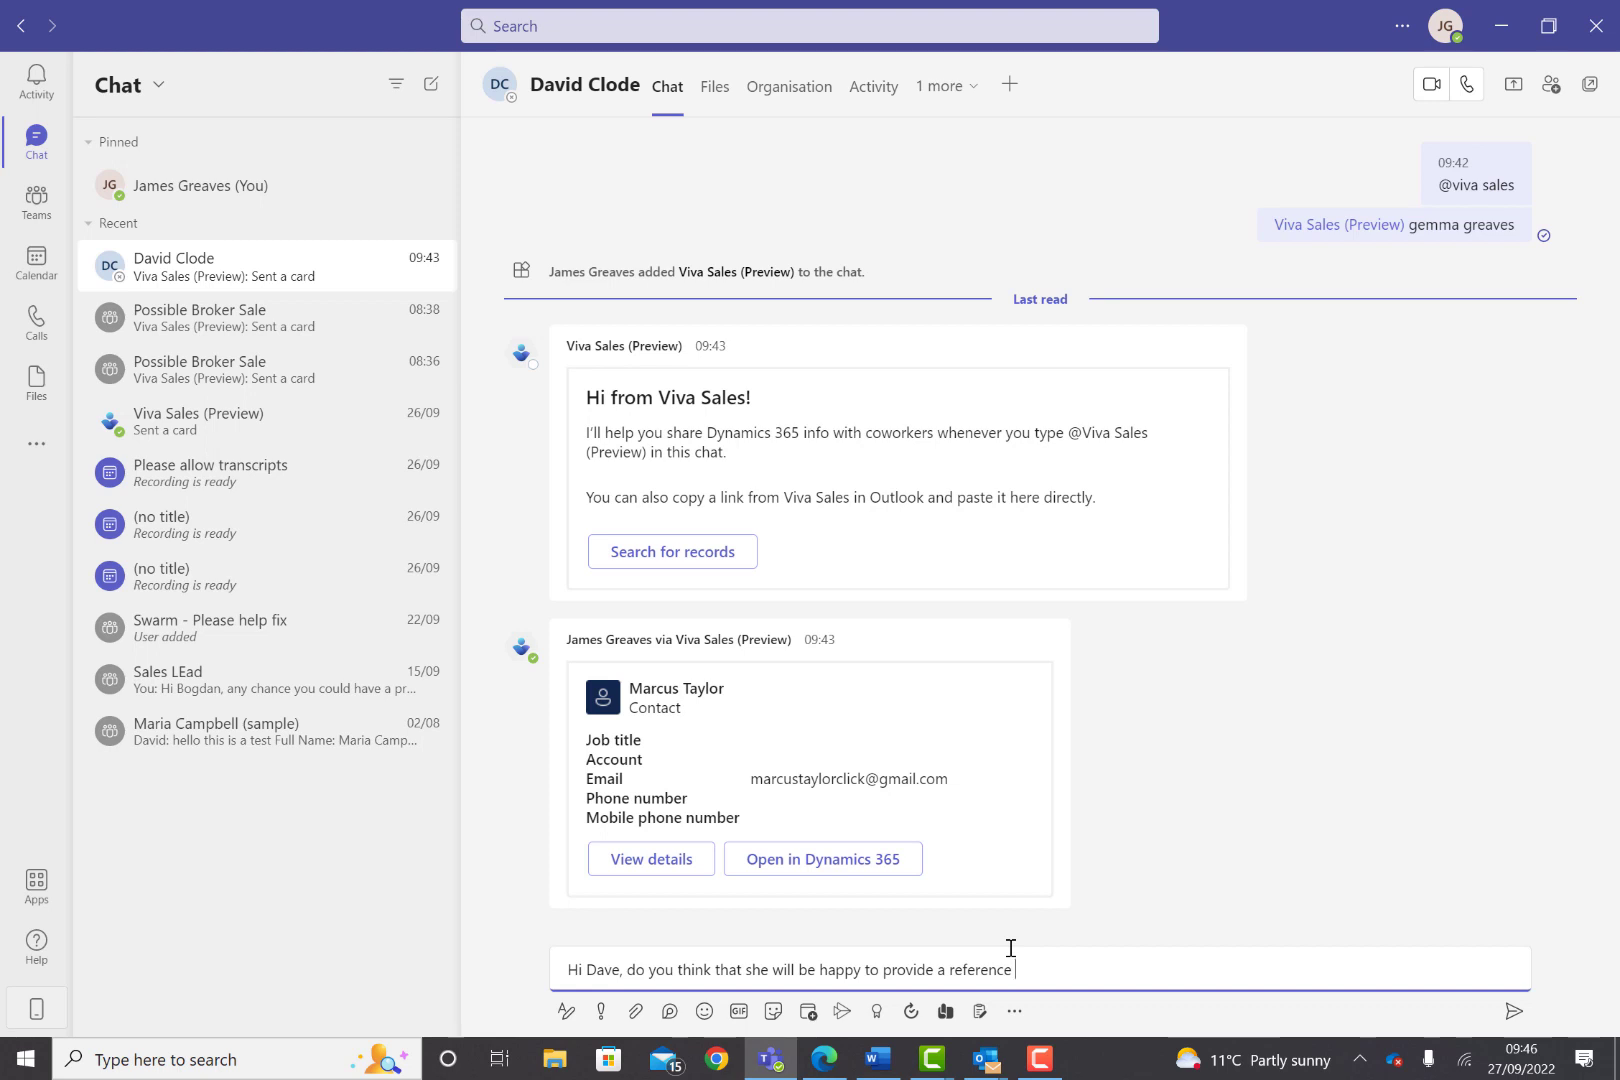
key("ctrl+v")
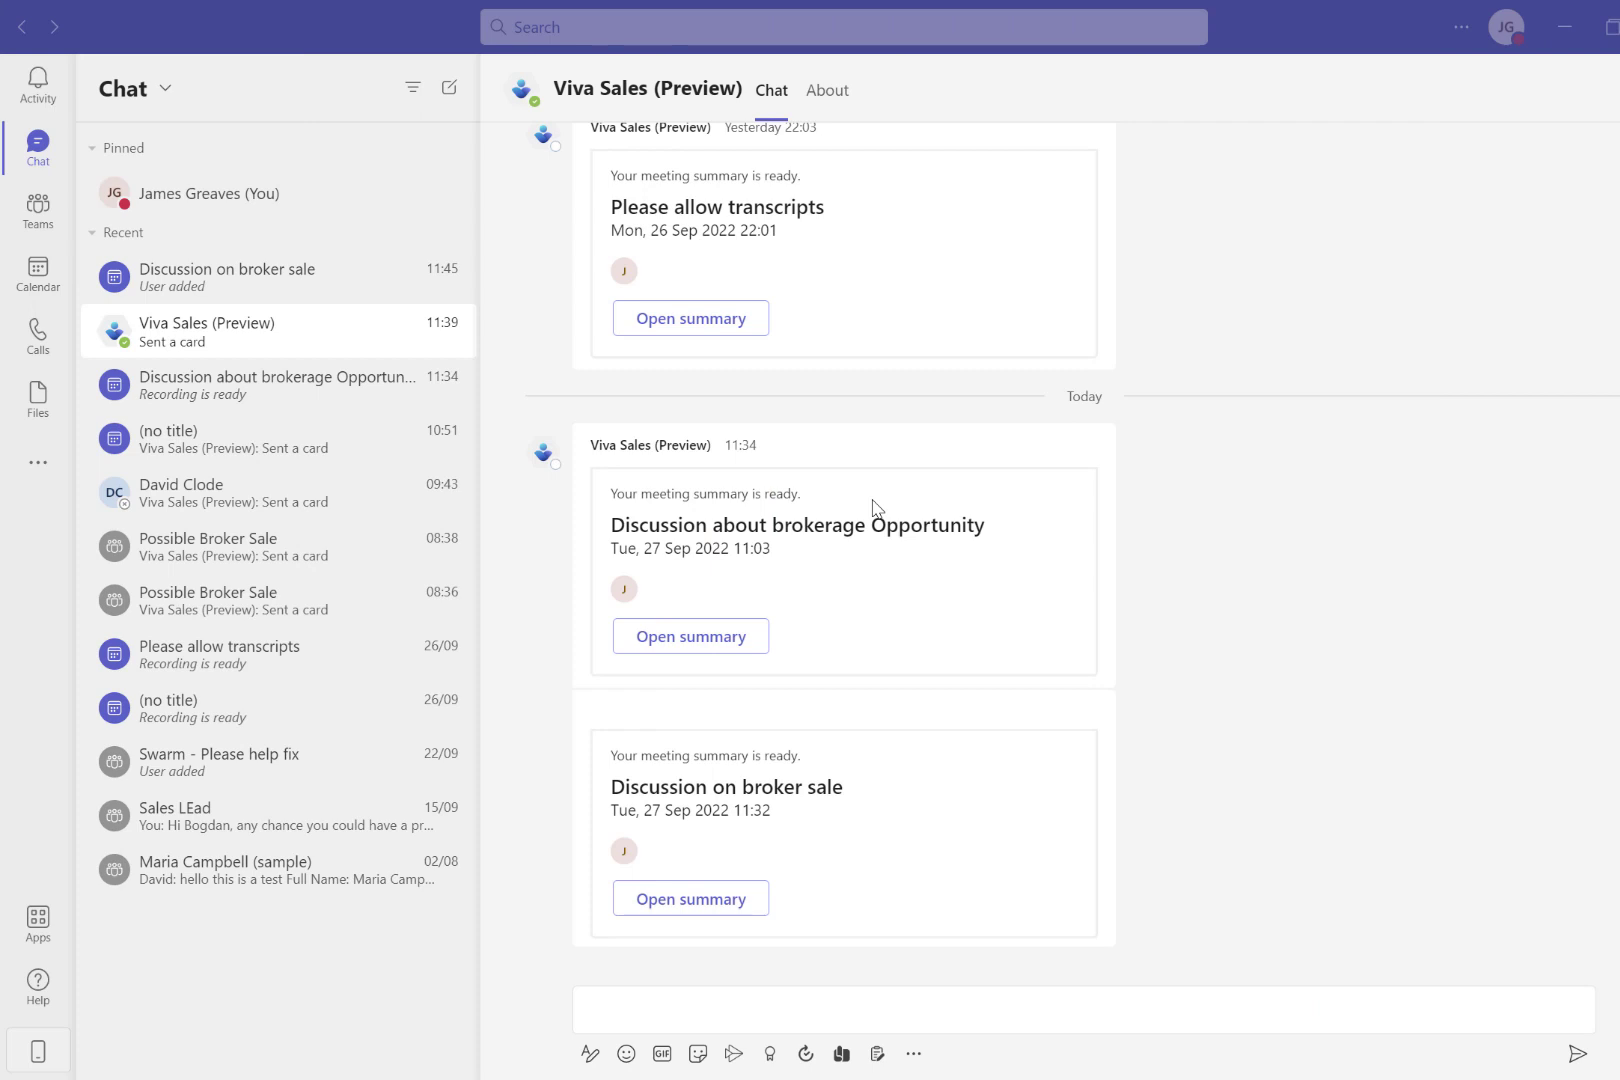
- Open the Viva Sales summary on the Discussion on broker sale meeting card
left_click(720, 893)
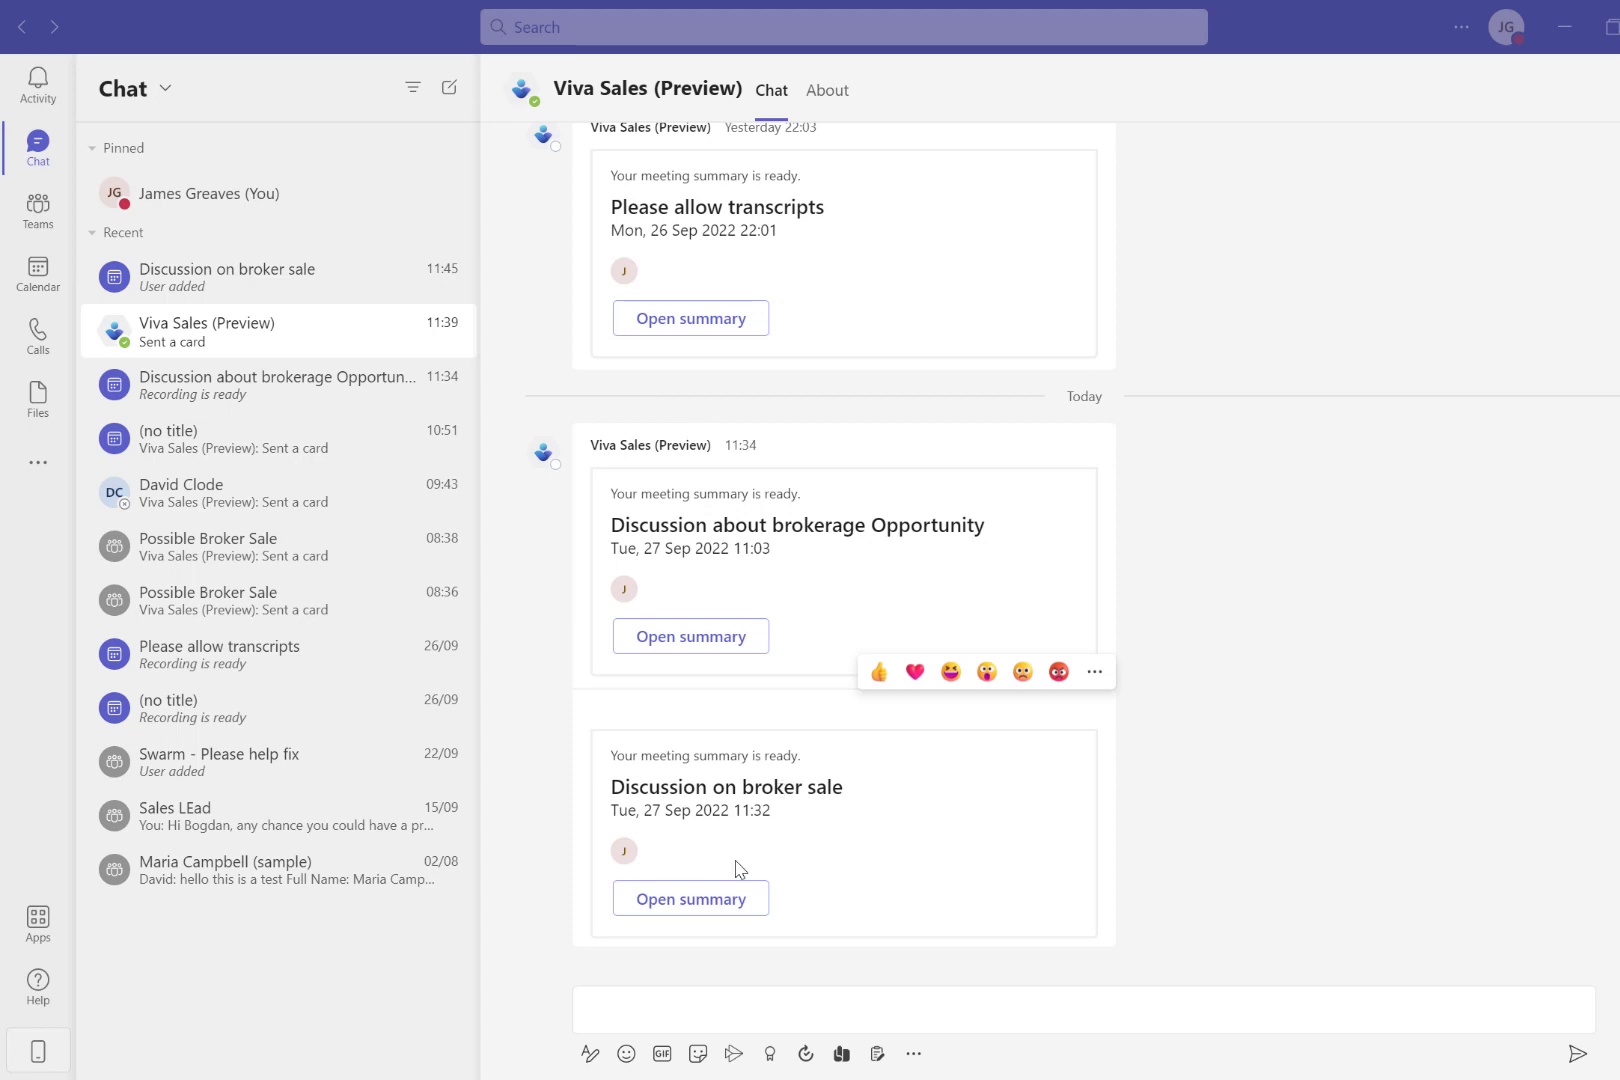
left_click(719, 900)
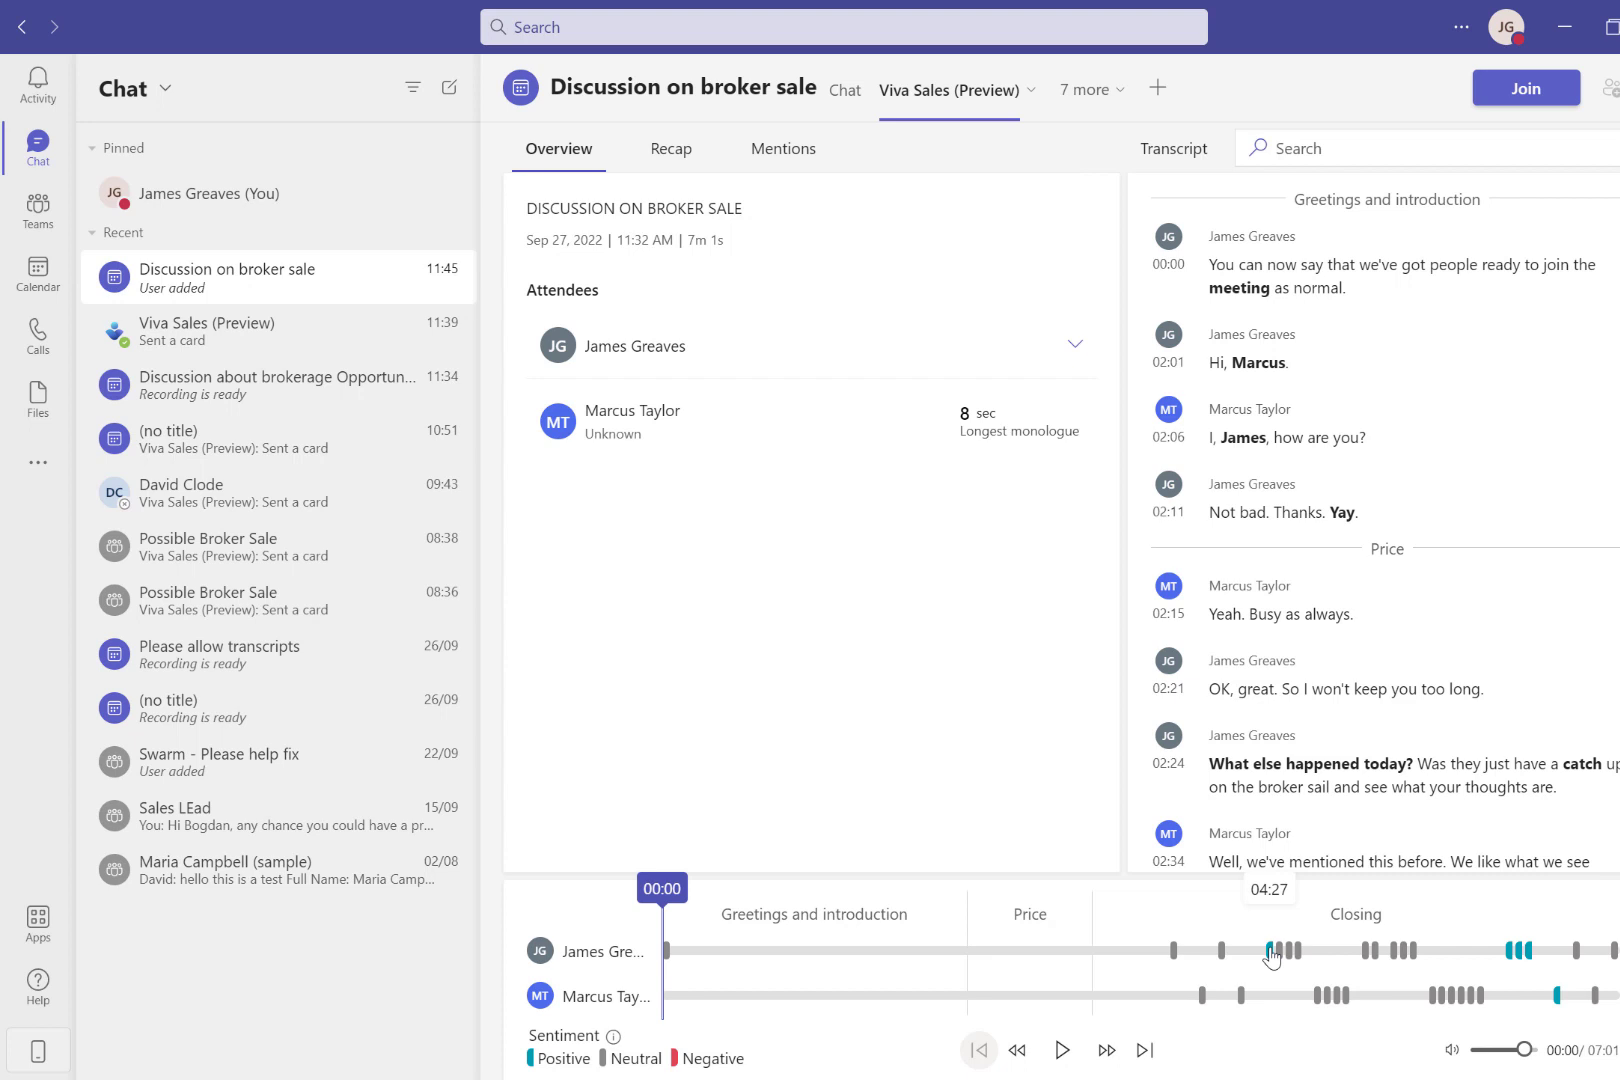
- Replay a few seconds from 04:27 in the Closing section, then show the Recap highlights and follow-ups
left_click(1271, 957)
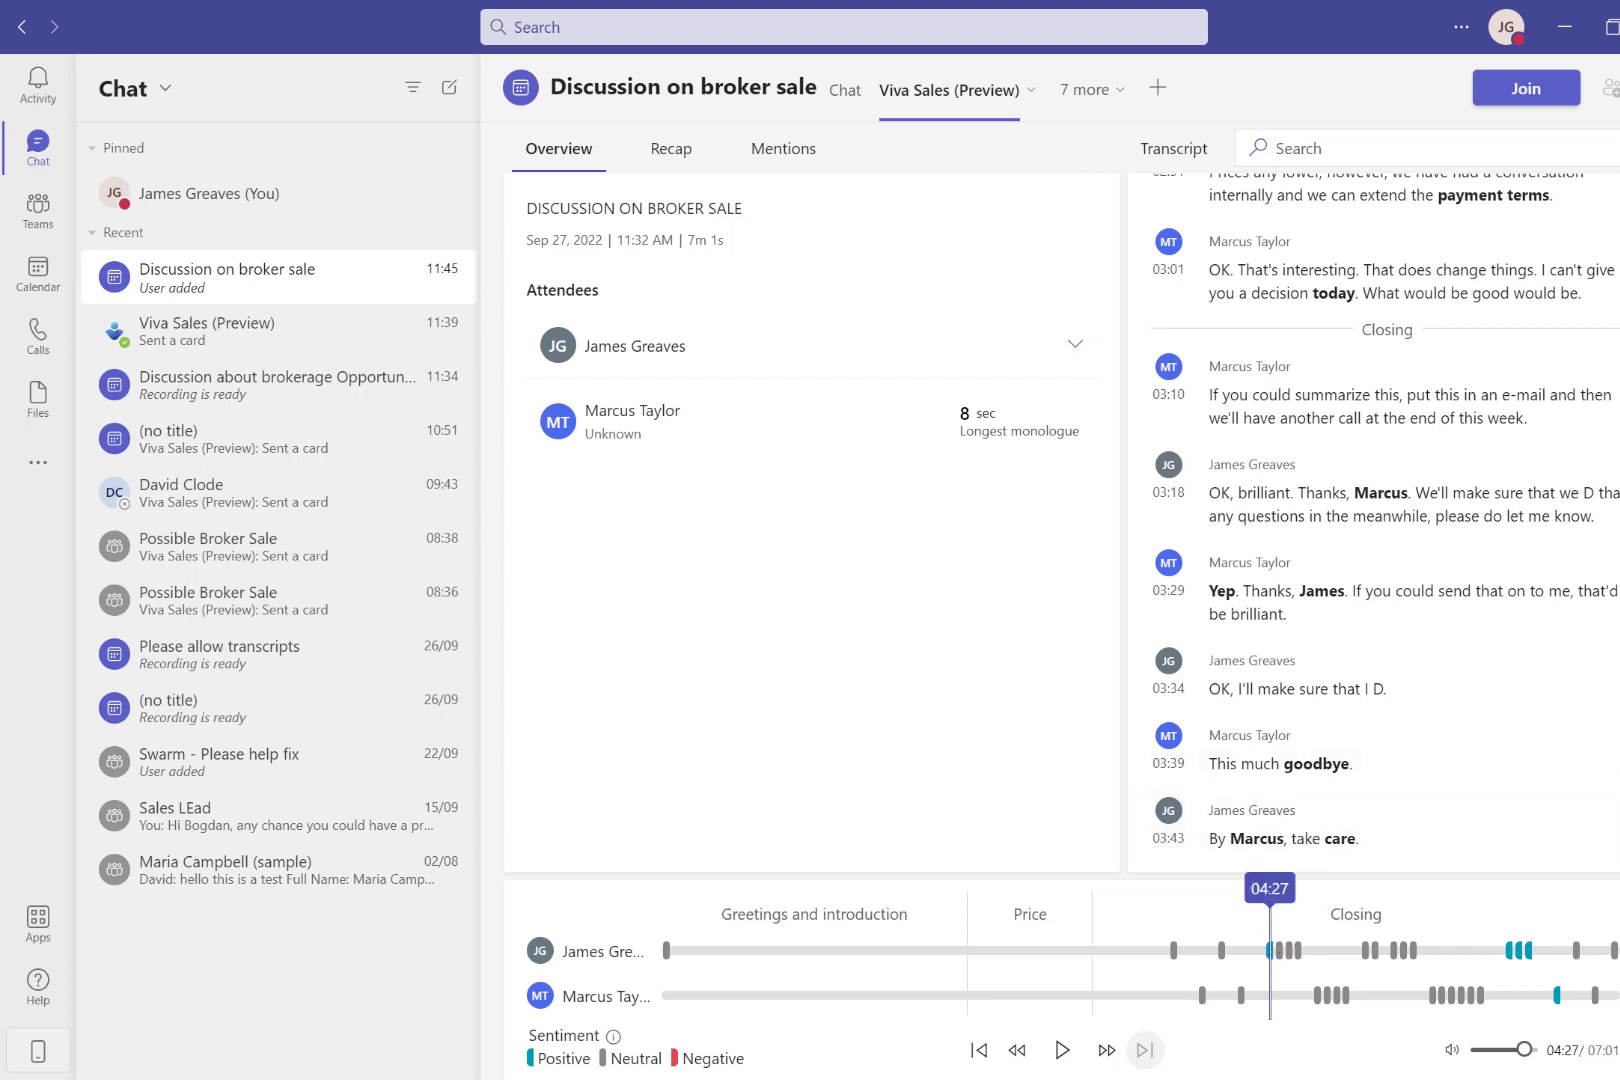
scroll(1460, 725, "up", 2)
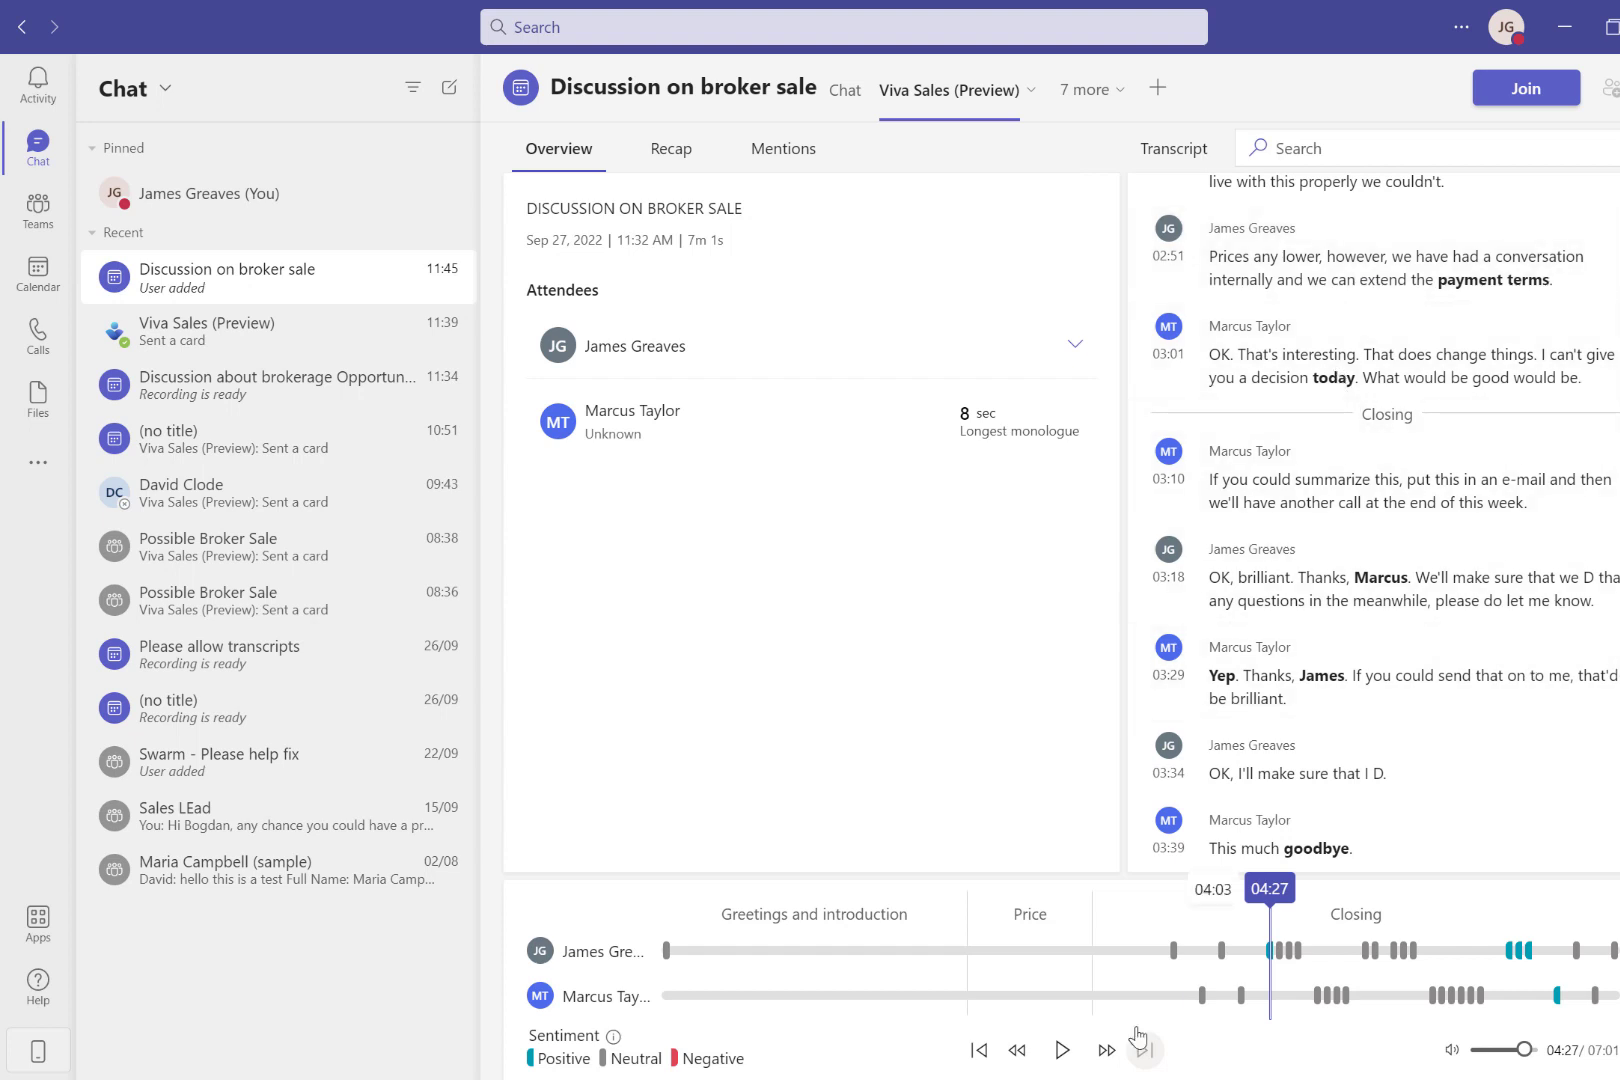
left_click(1061, 1050)
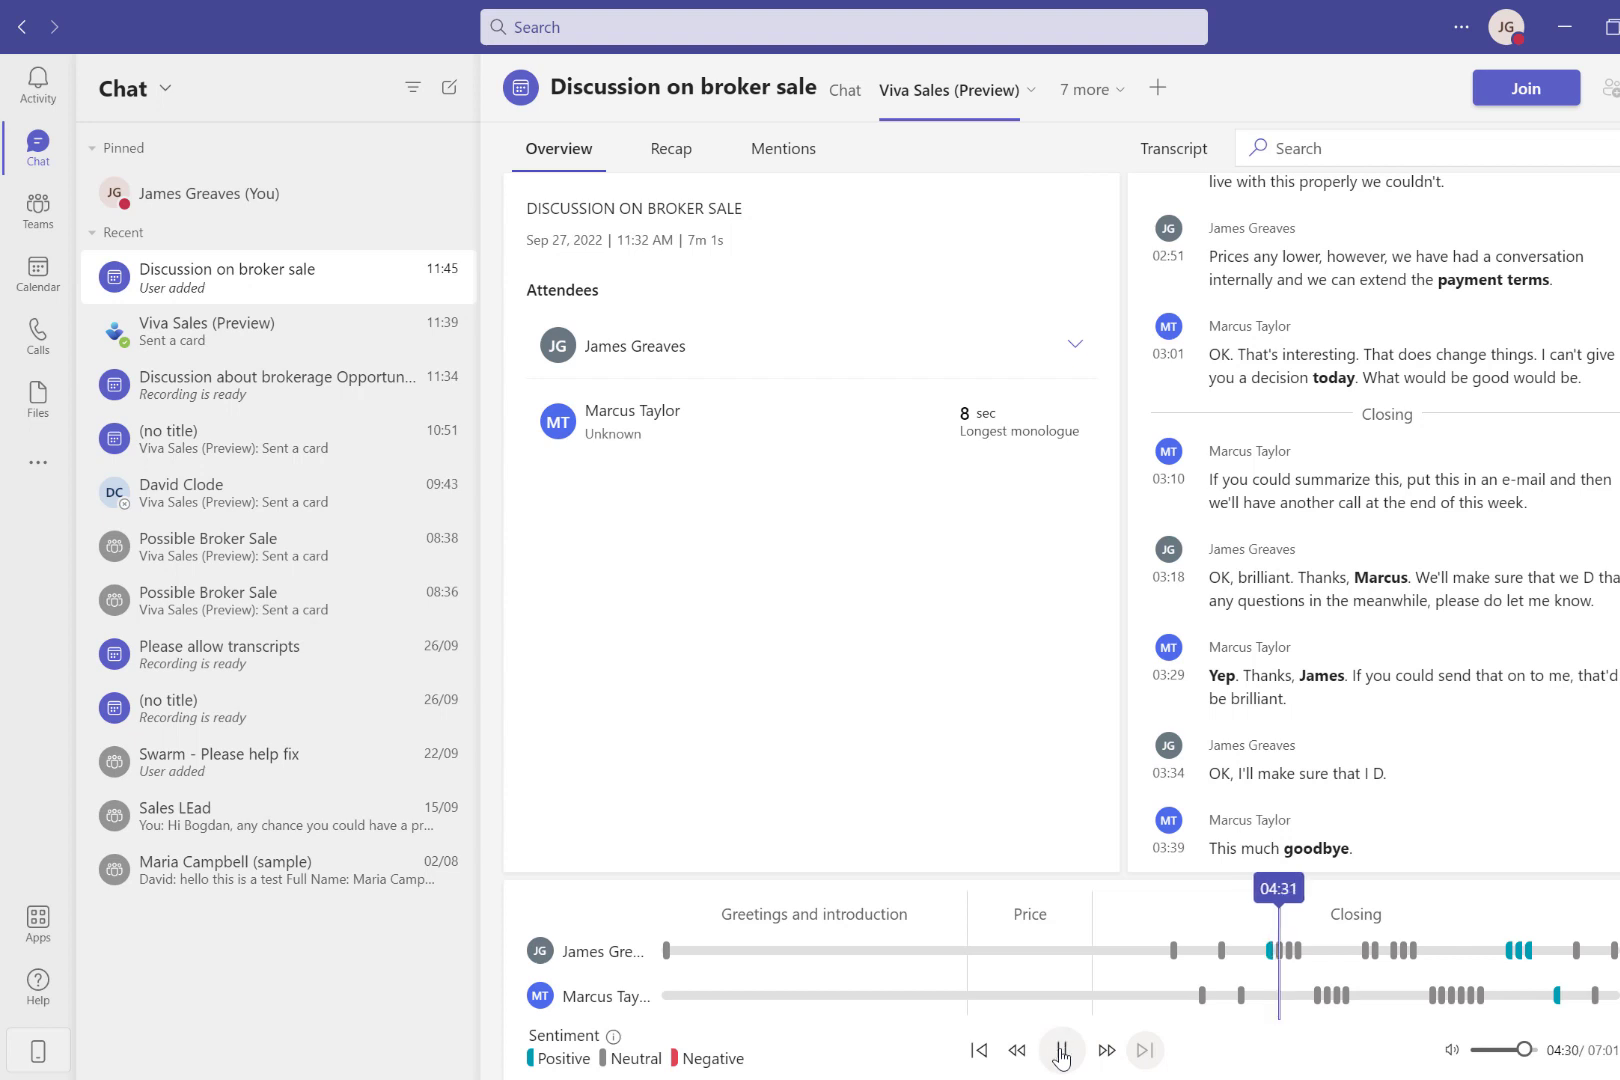
left_click(1061, 1050)
left_click(671, 156)
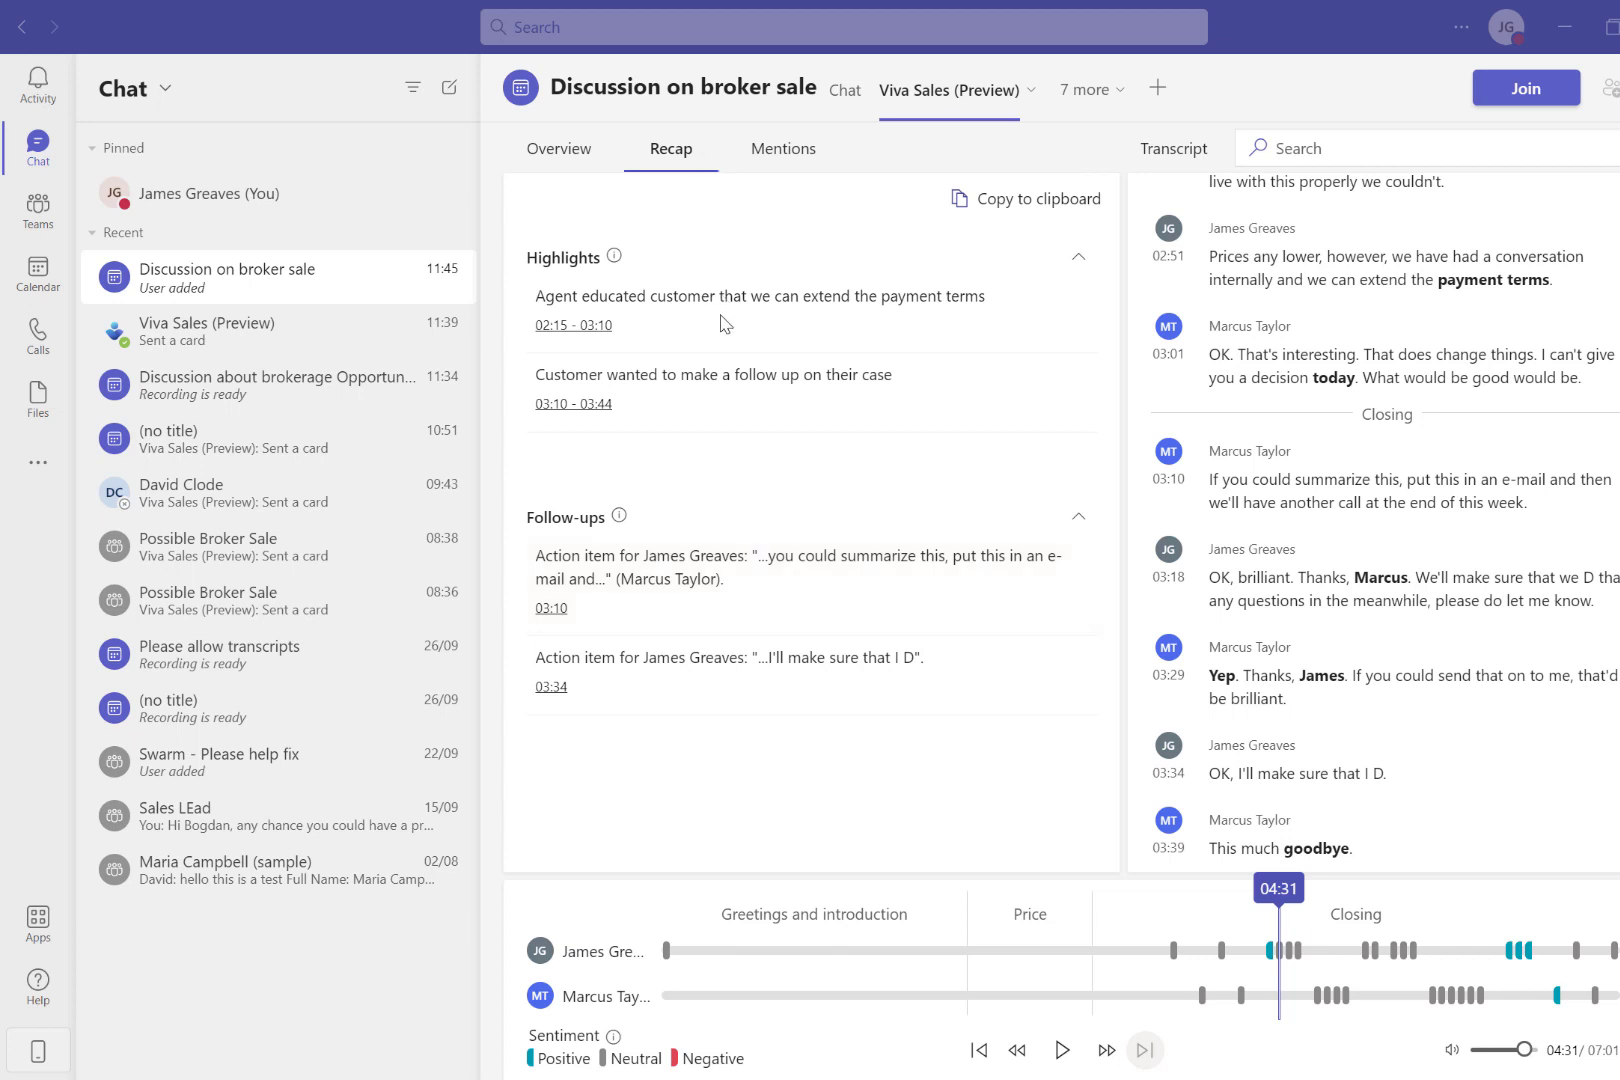
- Show the meeting's Mentions and expand the full list of mentioned keywords
left_click(793, 152)
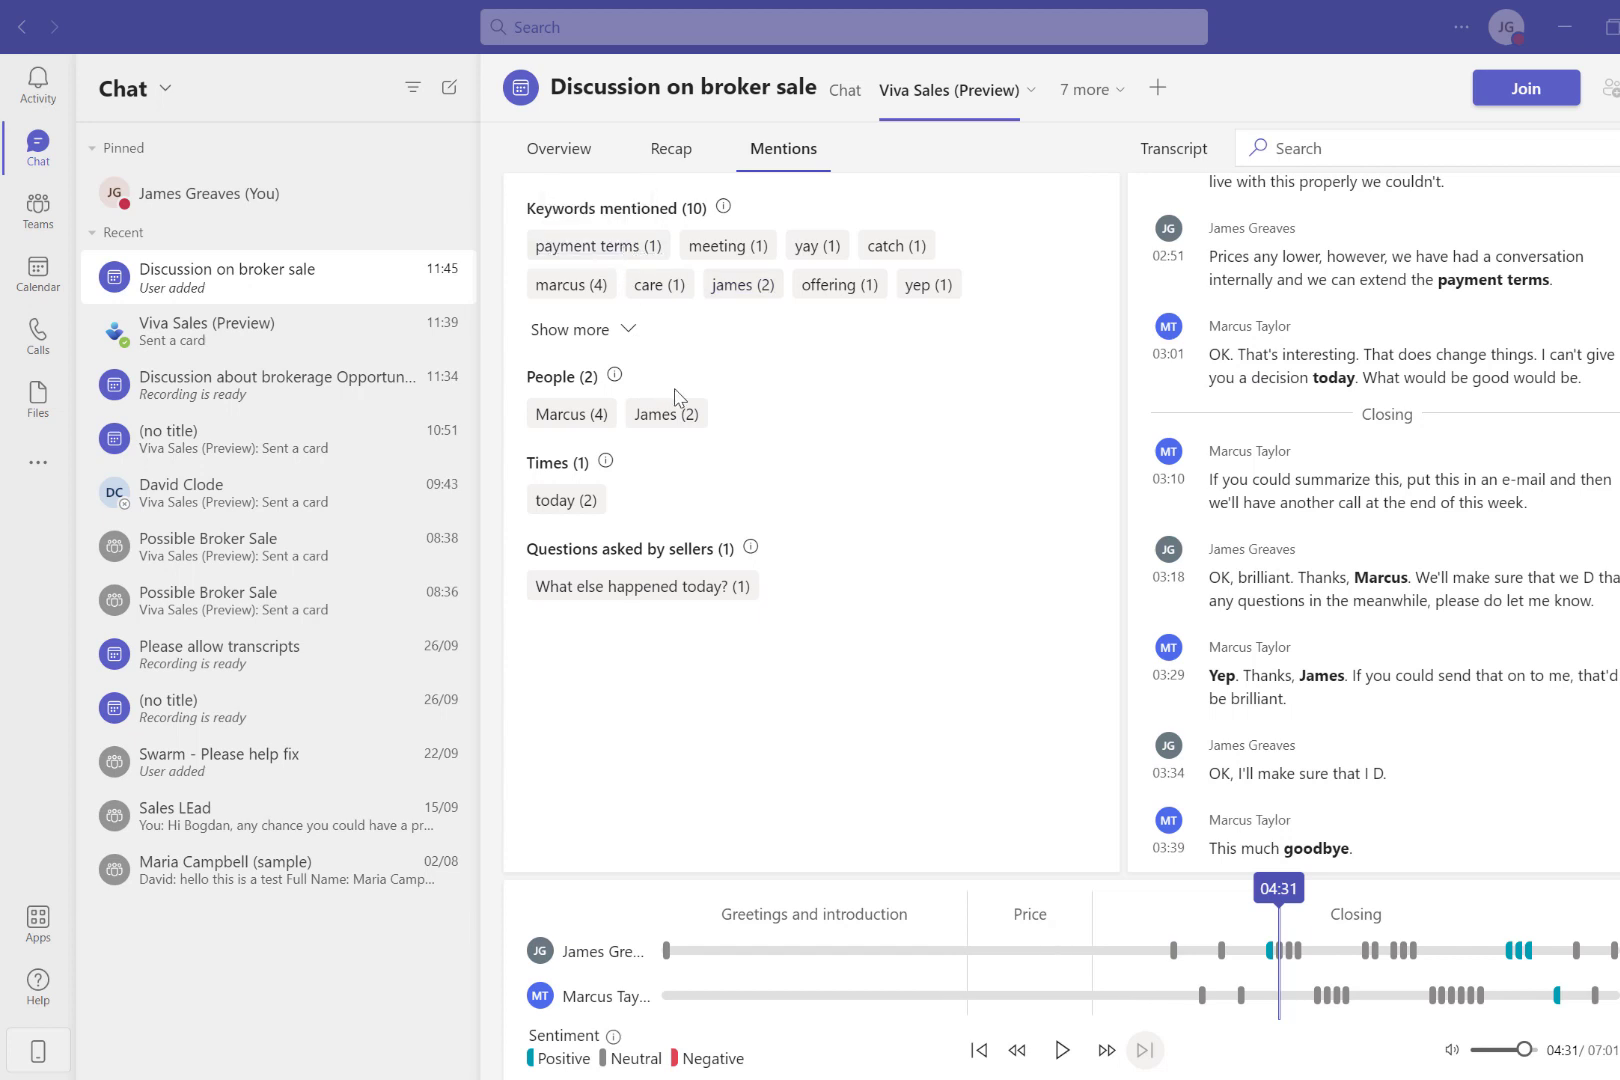
left_click(626, 332)
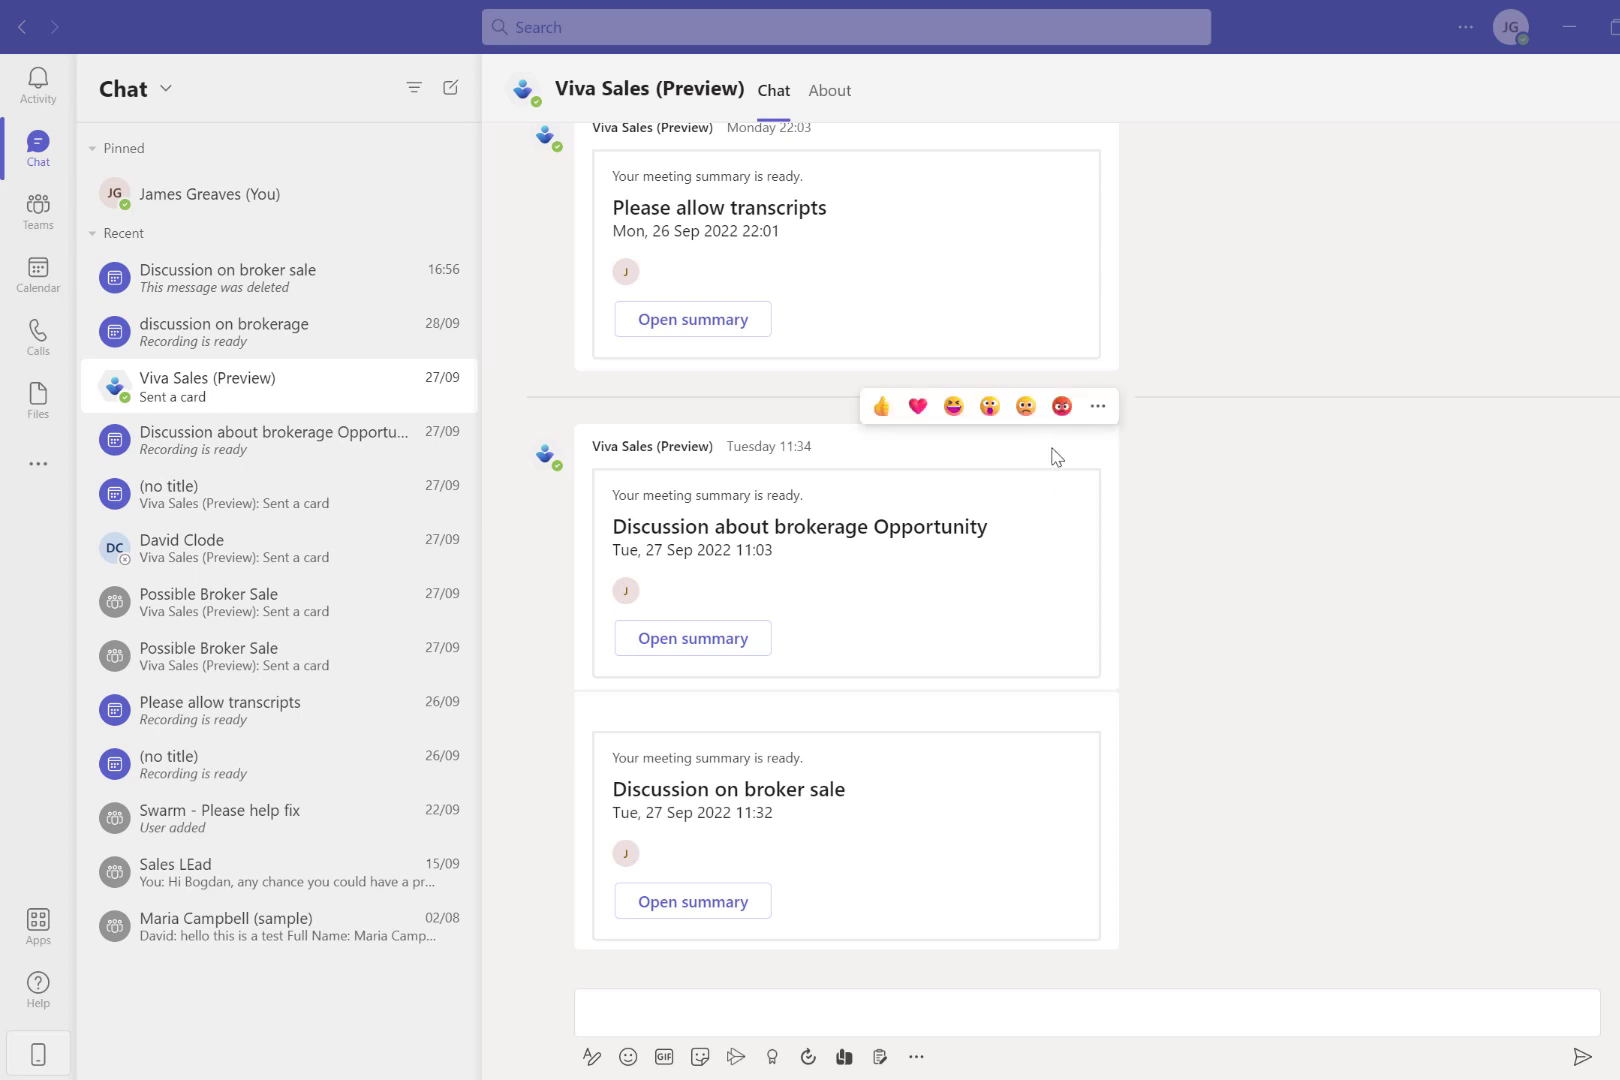
- Save the summary to Dynamics 365 as note 'Call on wednesday', regarding the Possible Broker Sale record
left_click(1098, 408)
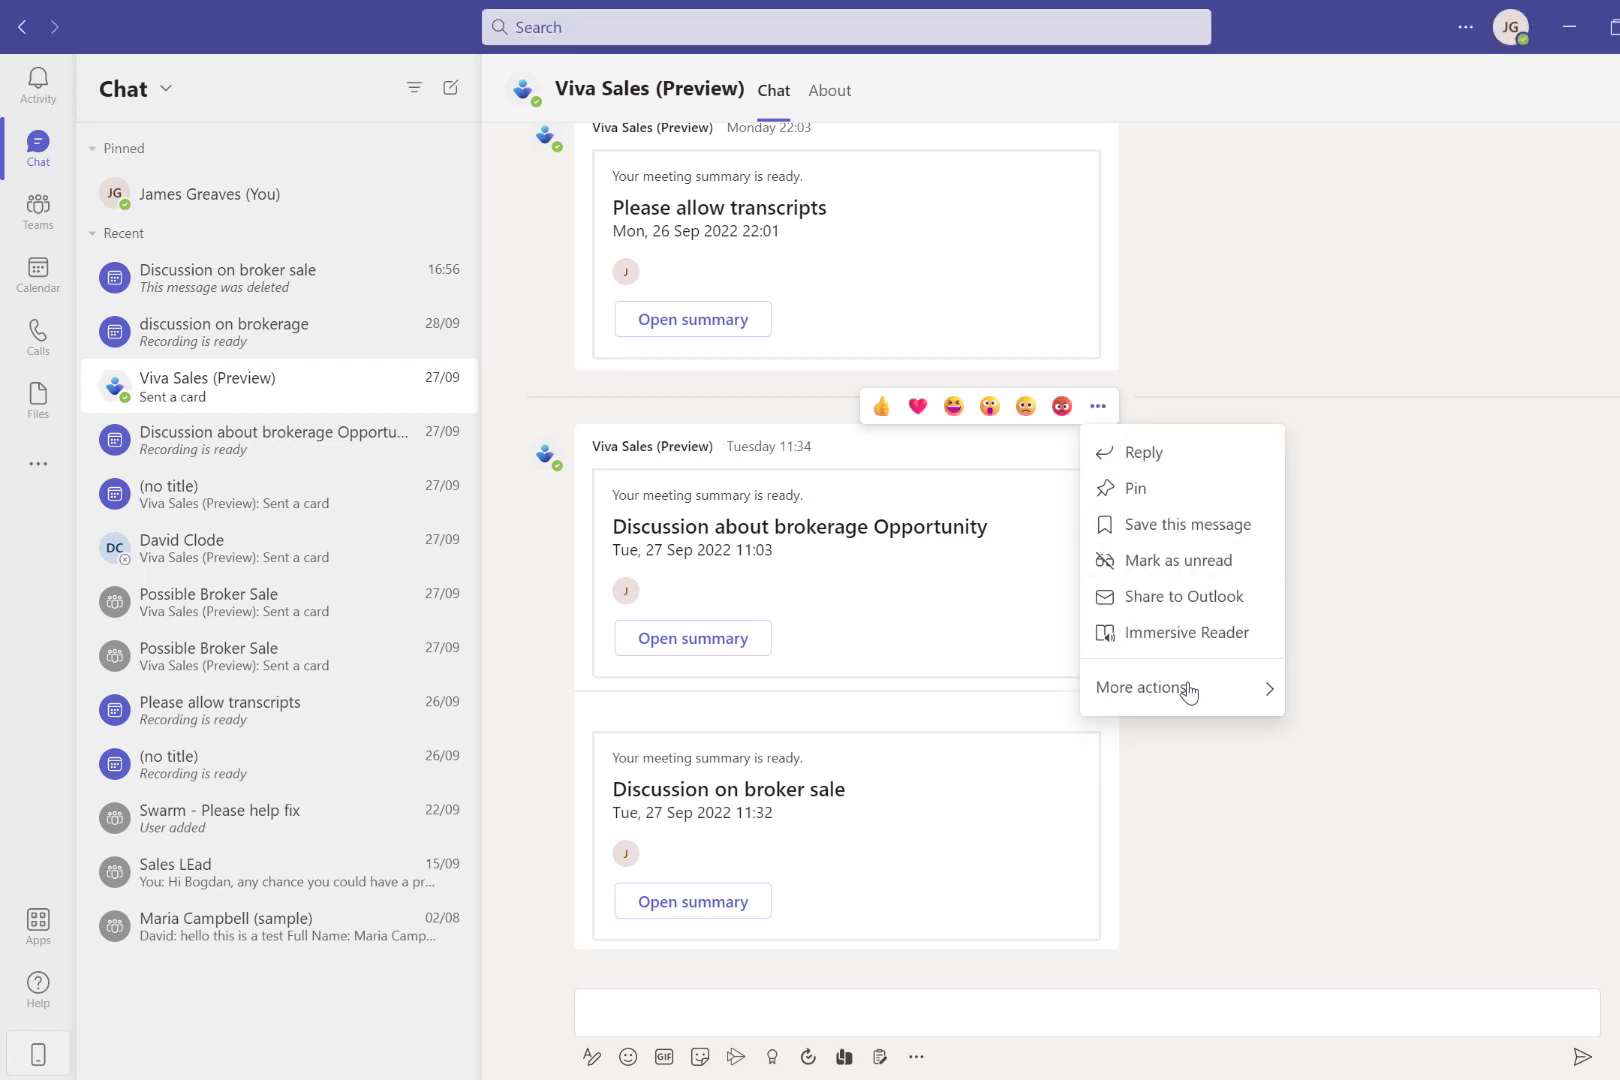
mouse_move(1188, 688)
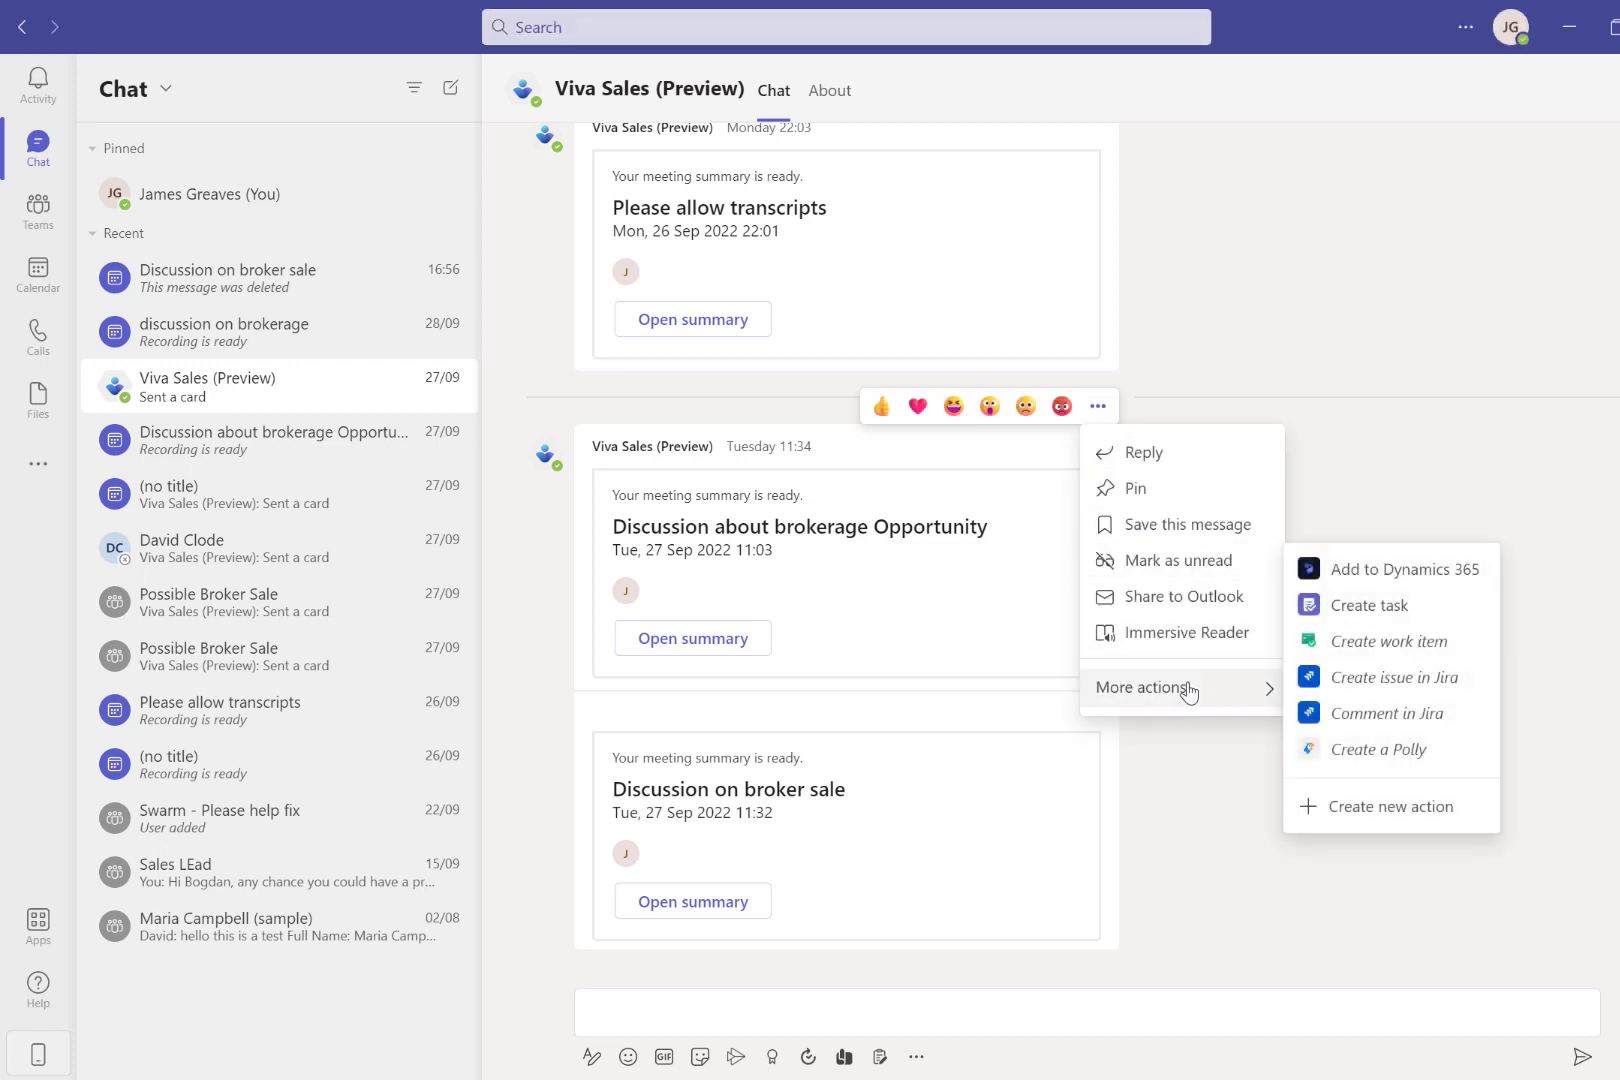
left_click(1376, 572)
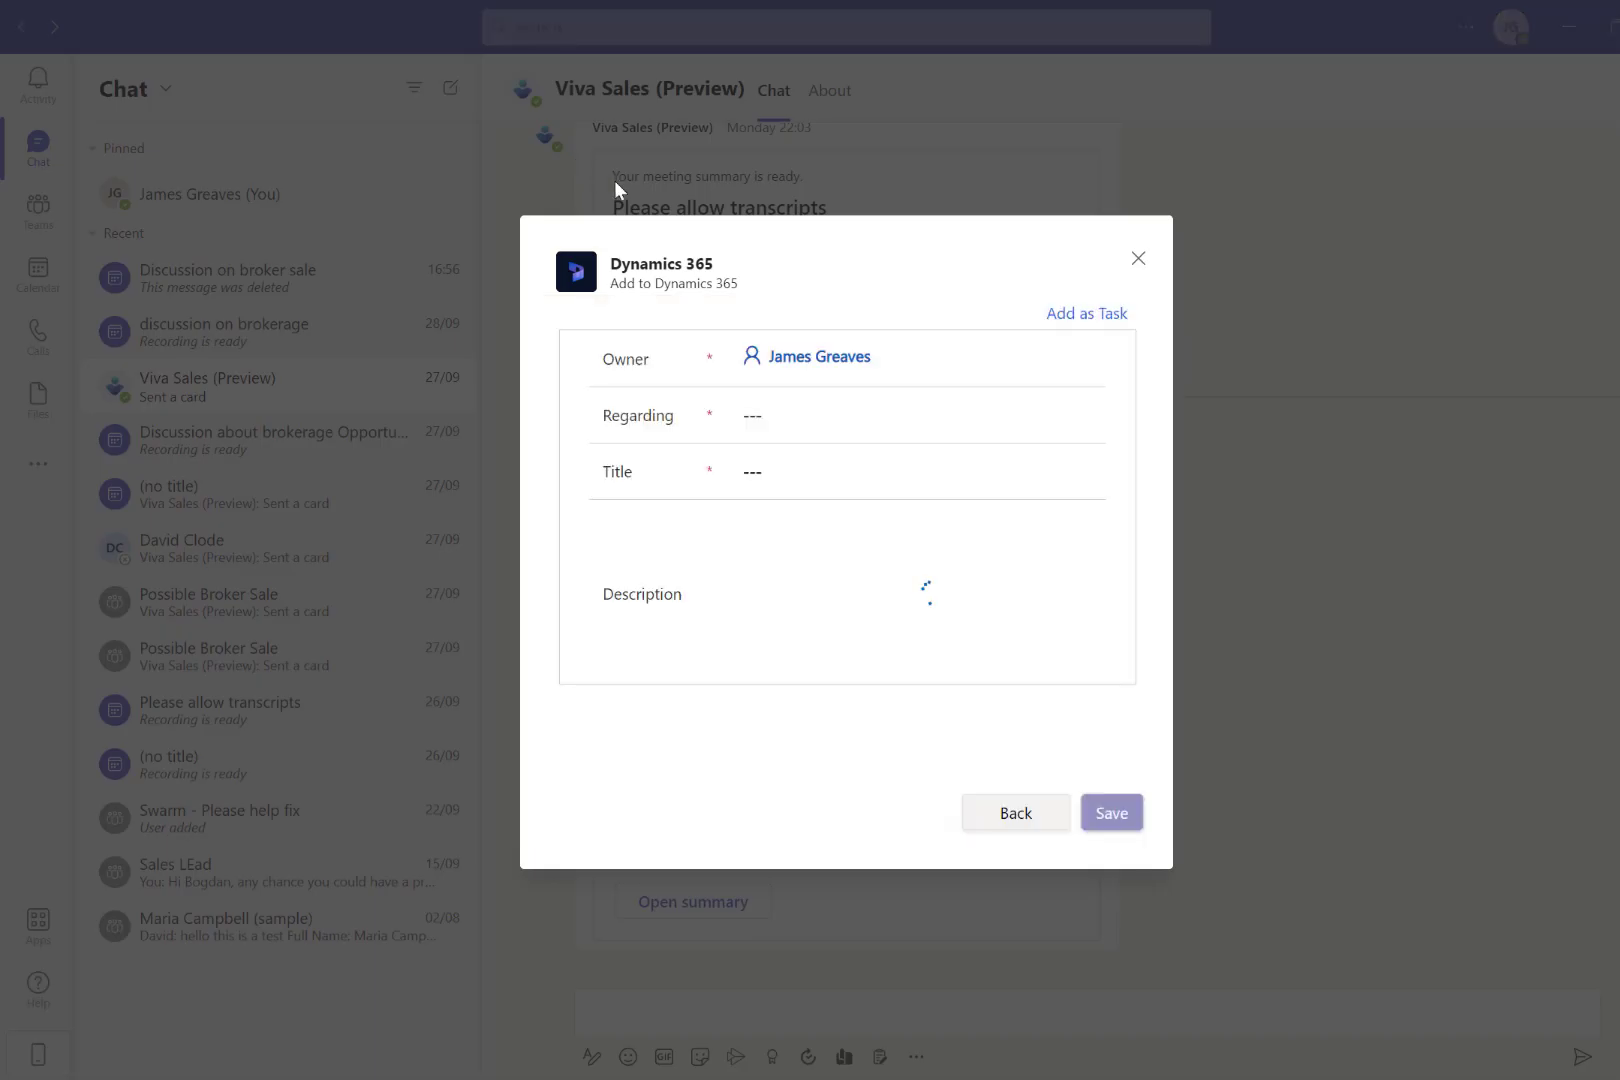
left_click(789, 414)
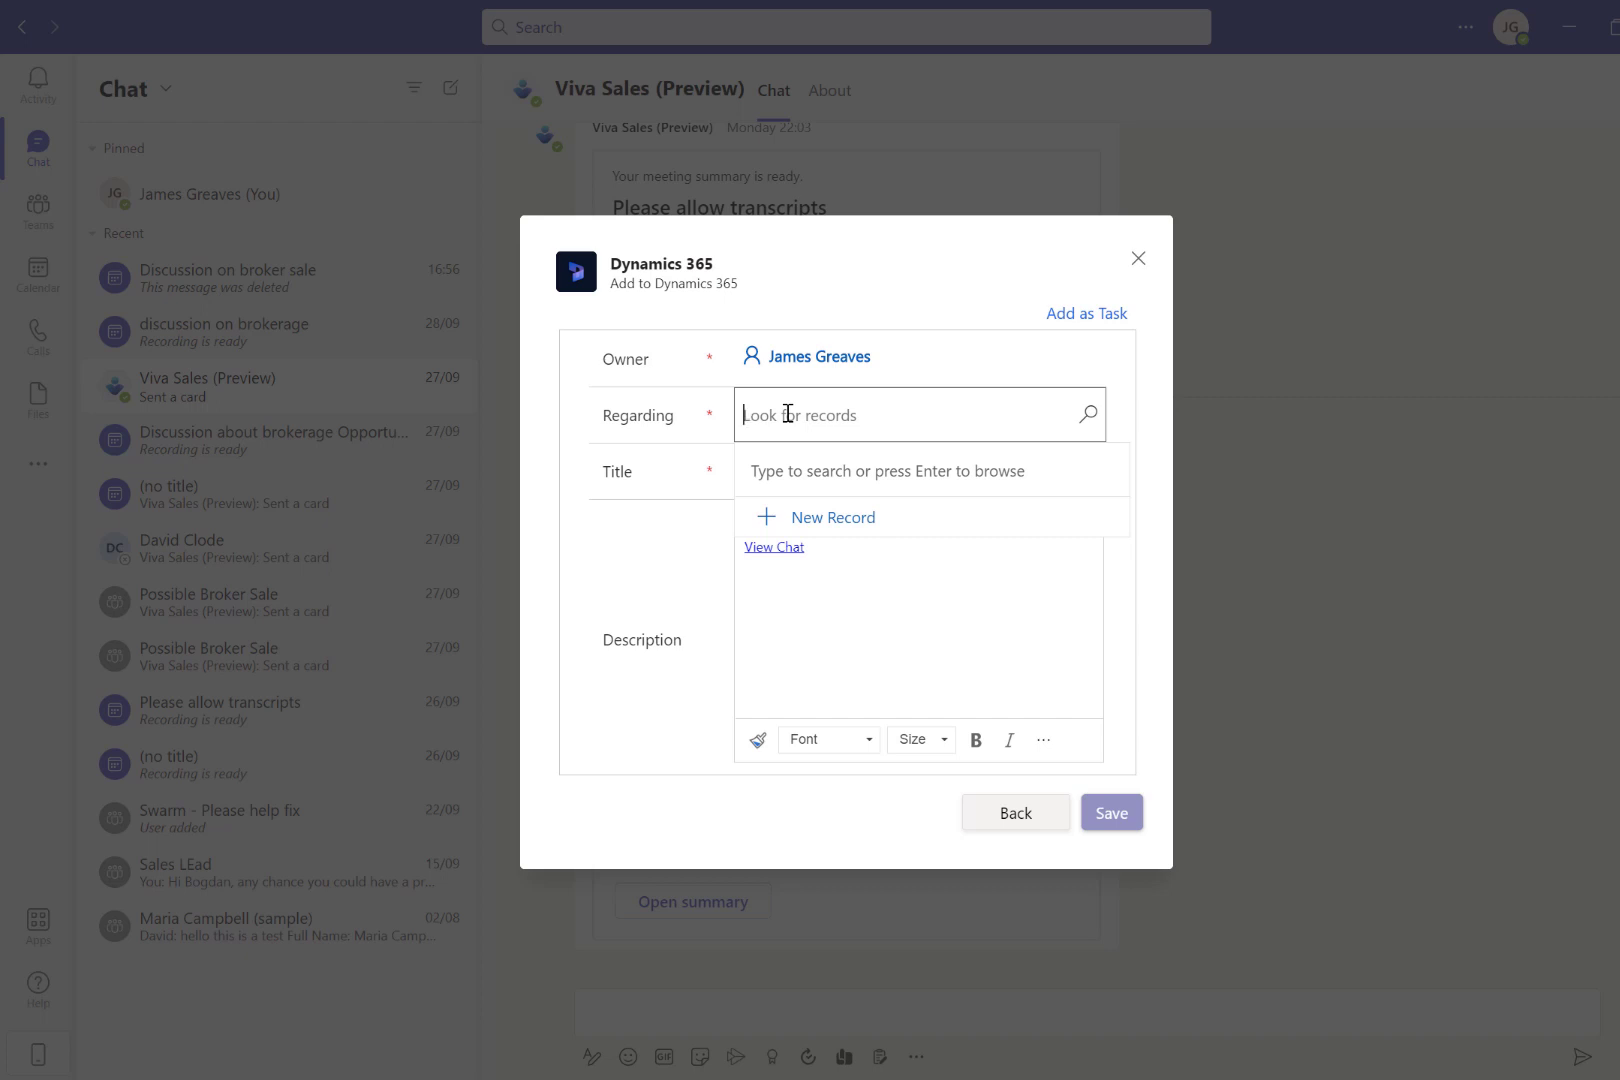
type("possible brok")
left_click(852, 537)
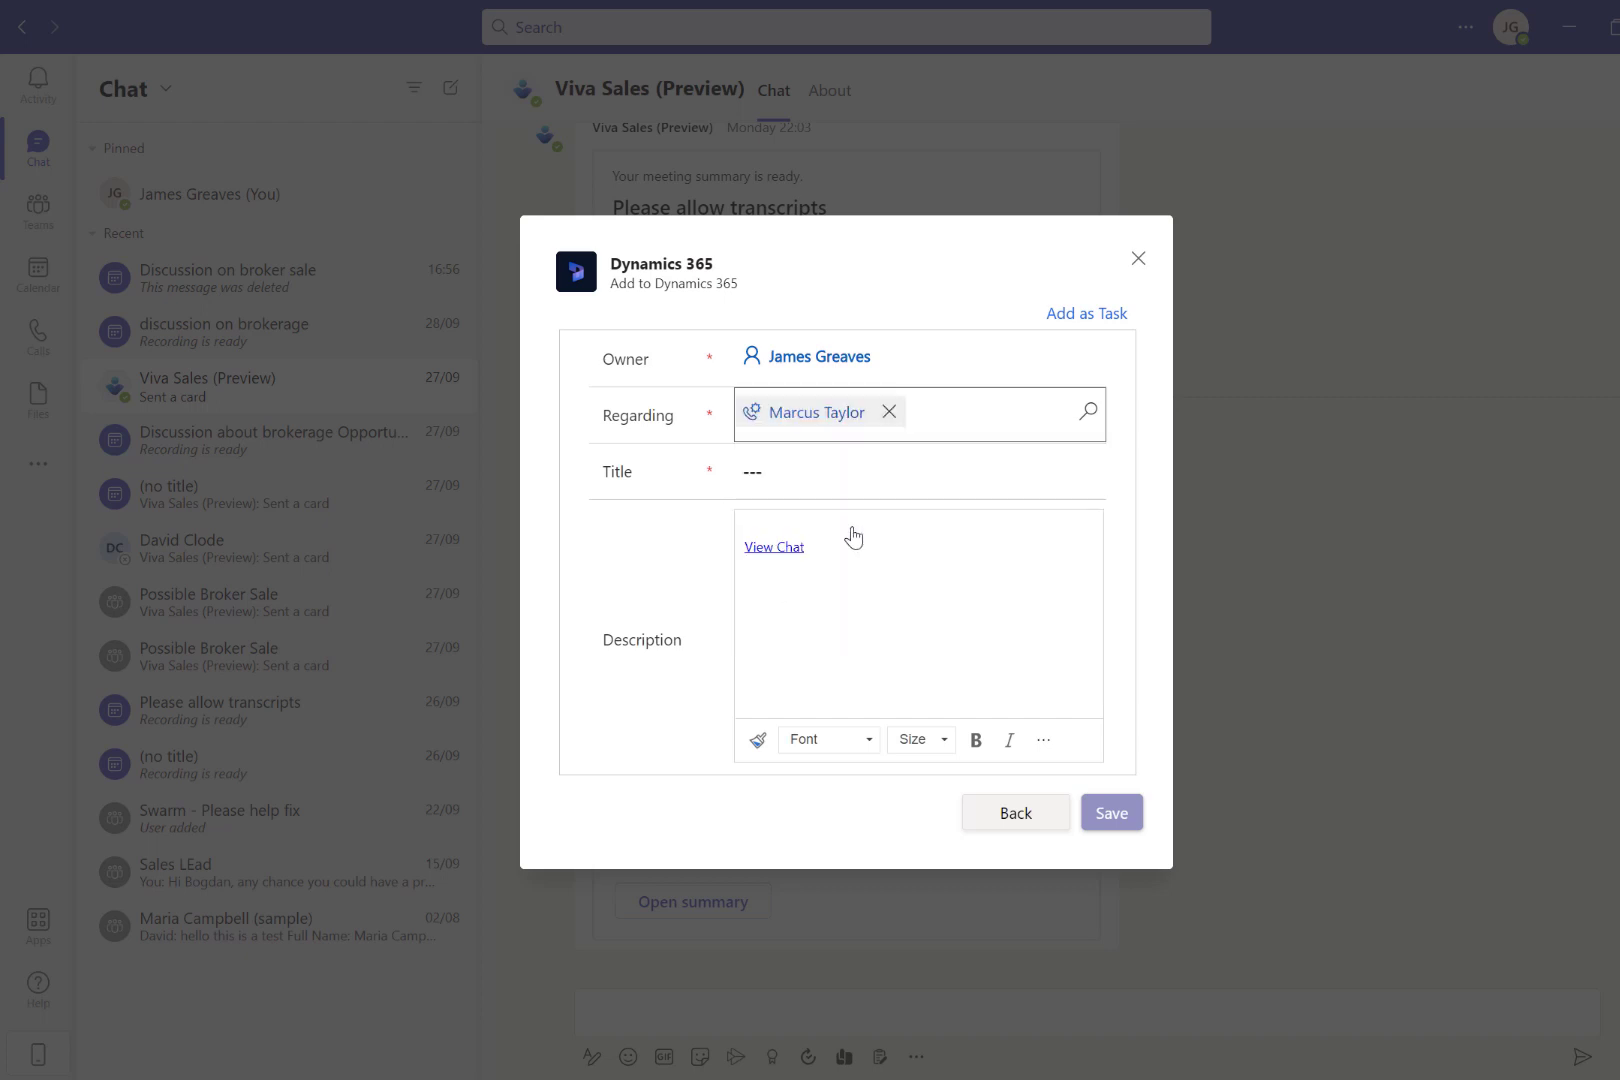
left_click(806, 482)
type("Call on wednesday")
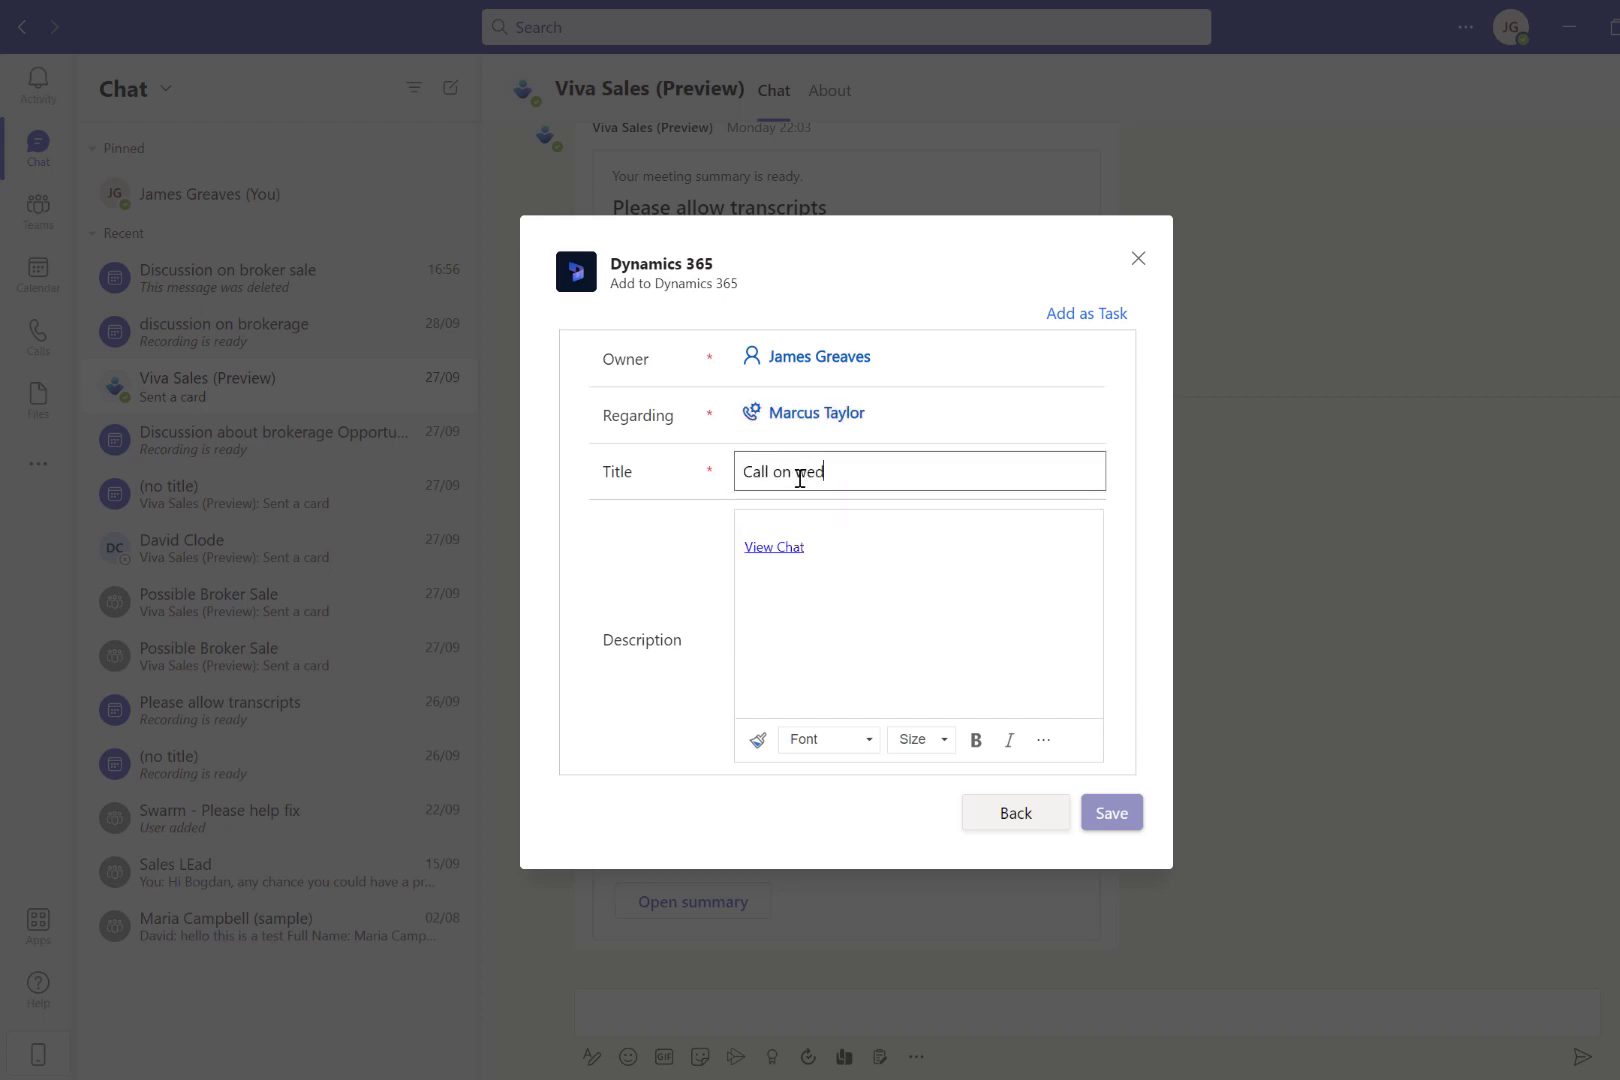
left_click(1113, 825)
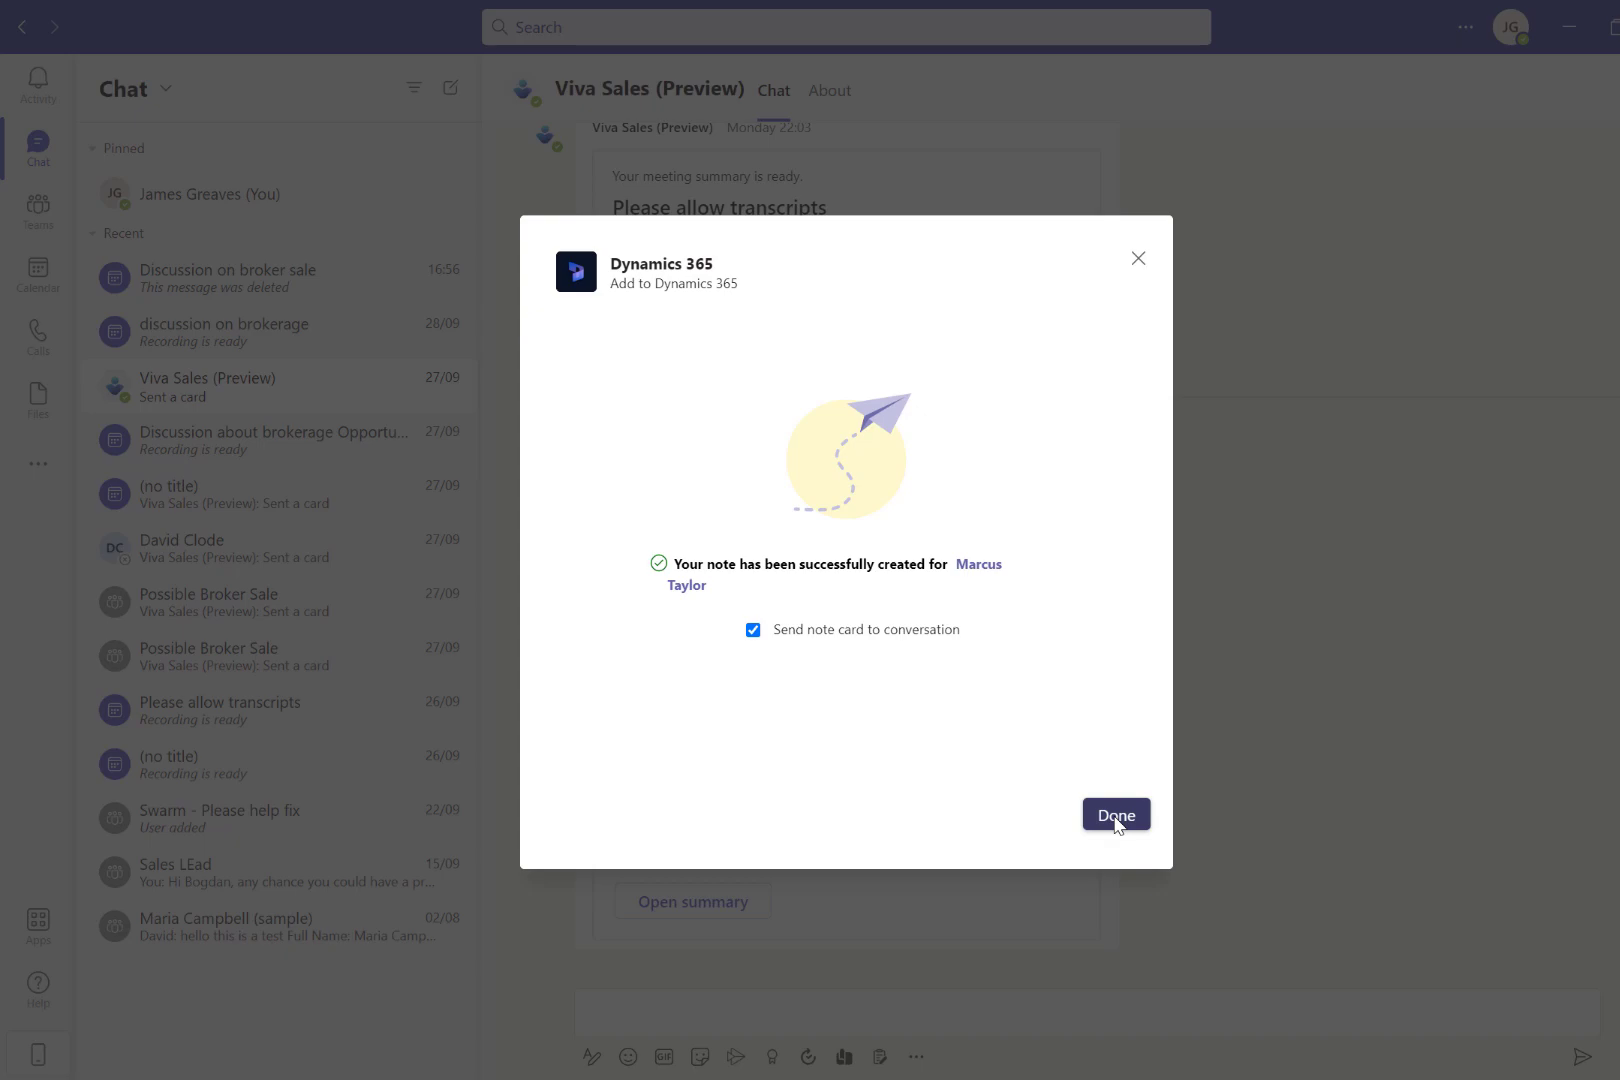
left_click(1116, 815)
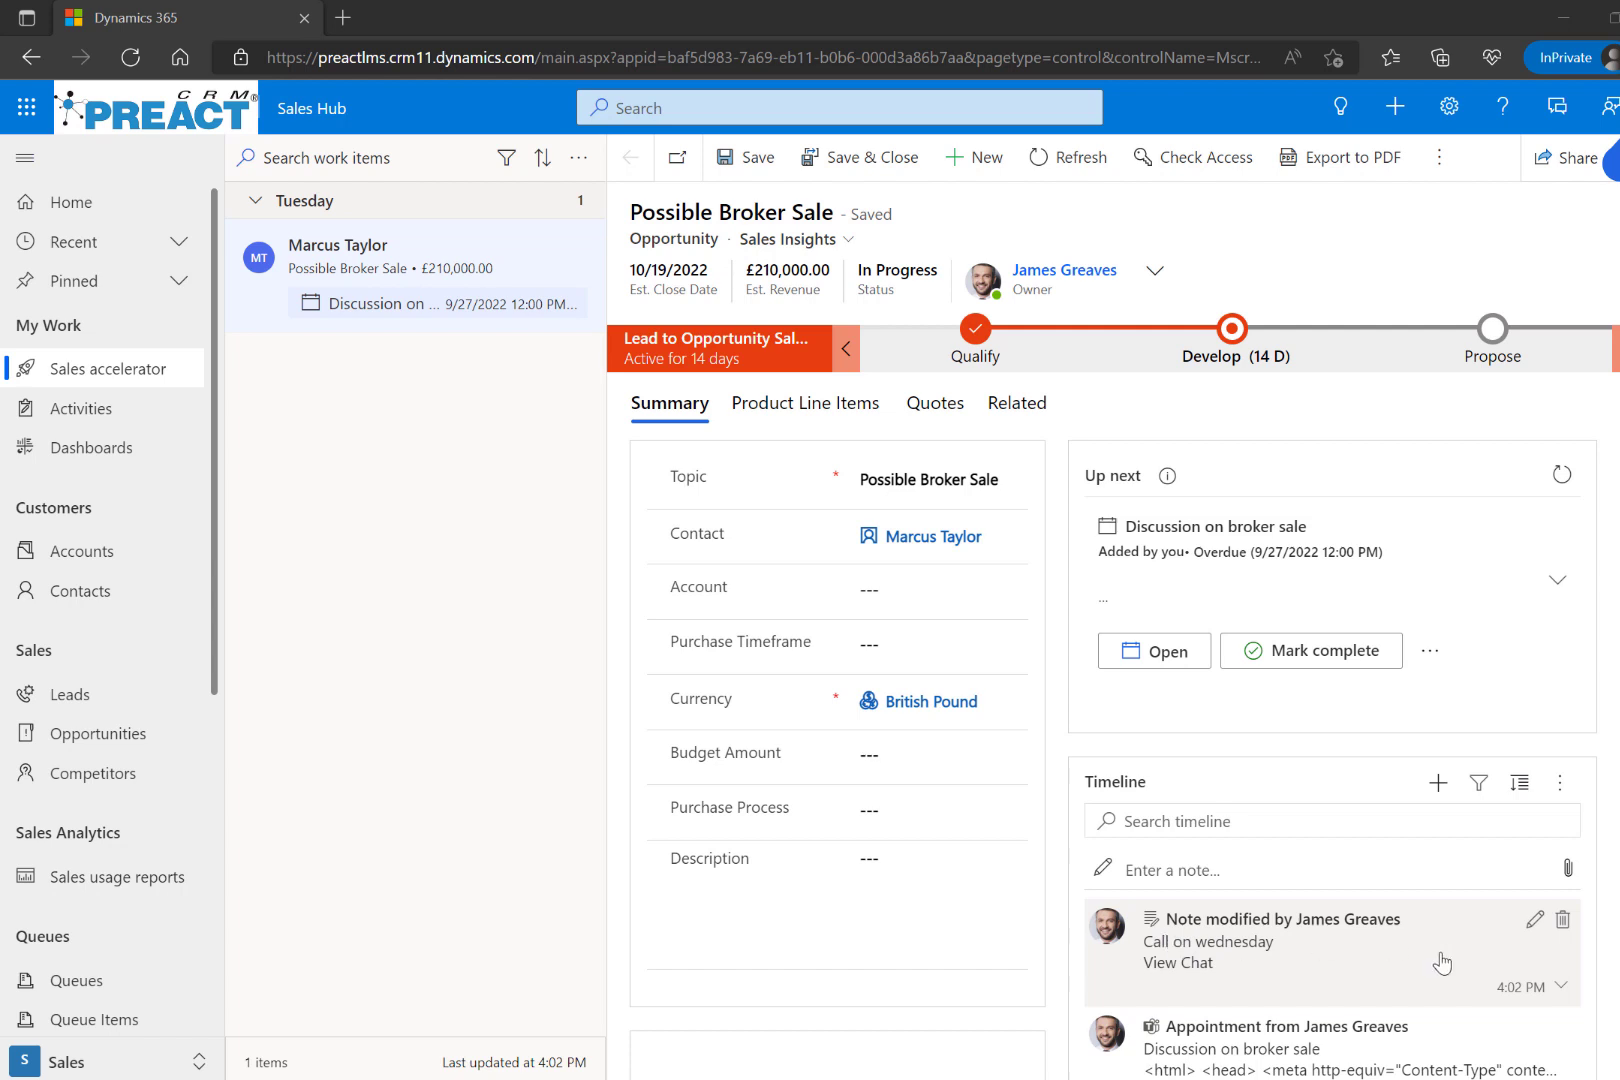
- Expand the Call on wednesday note in the Timeline and follow its View Chat link
left_click(1561, 990)
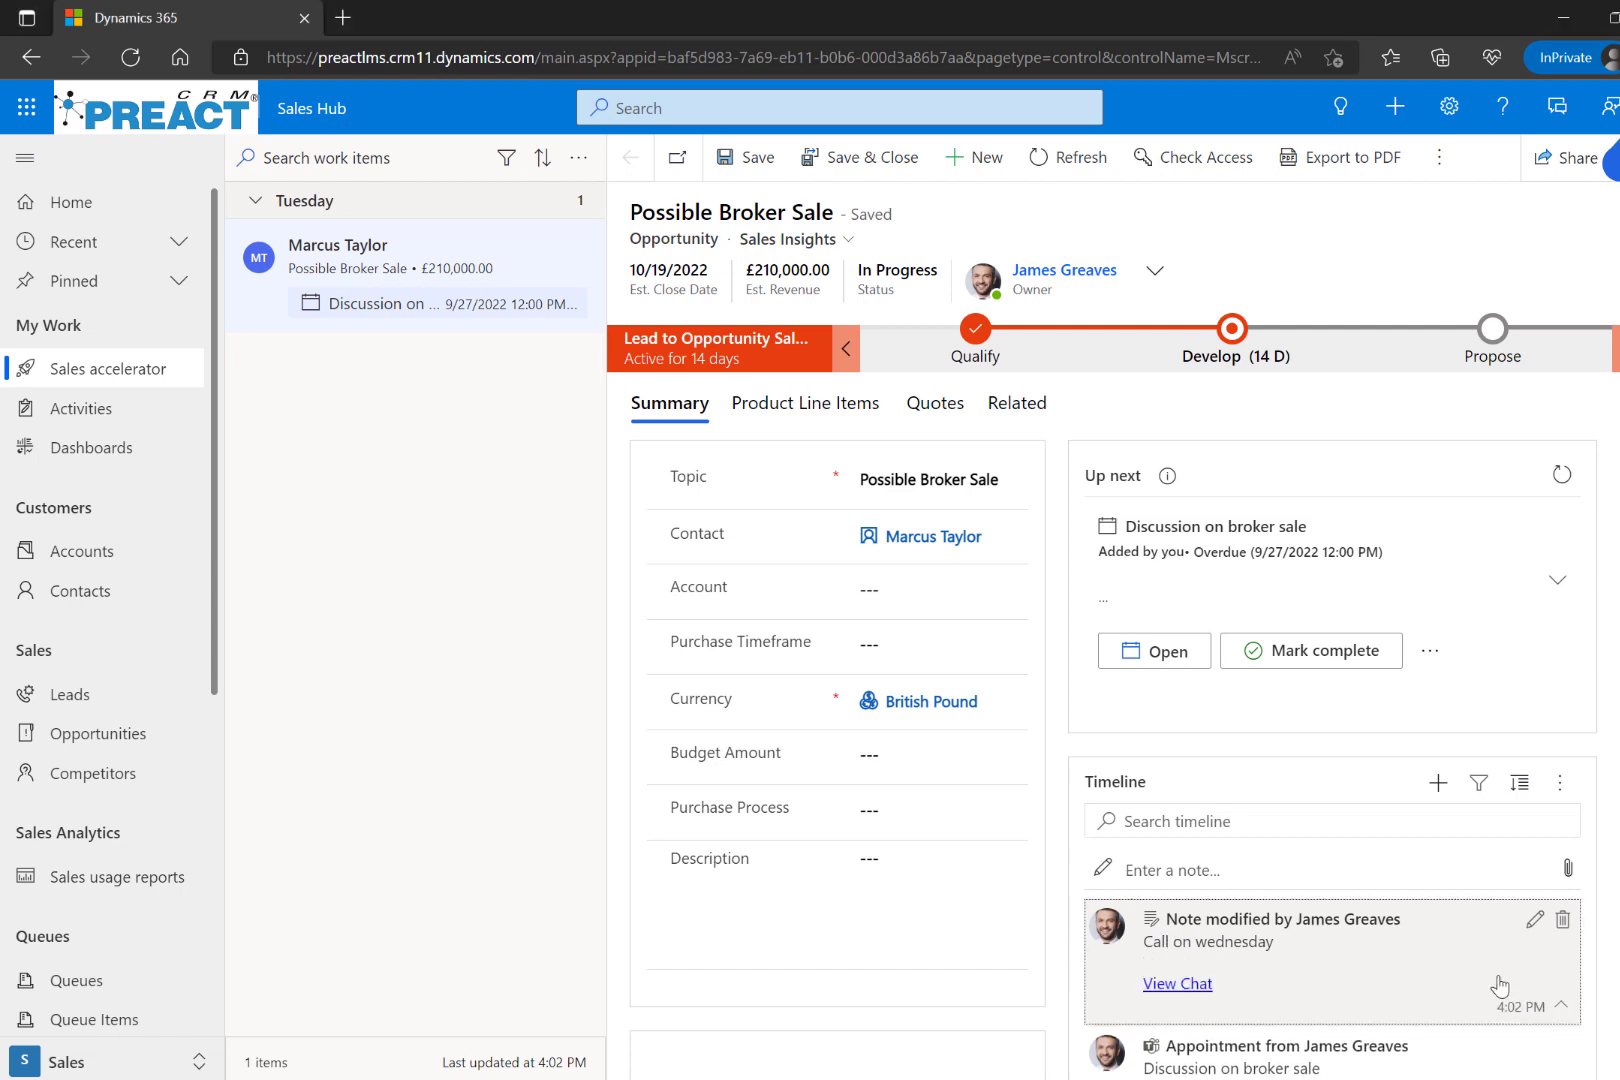
left_click(1184, 988)
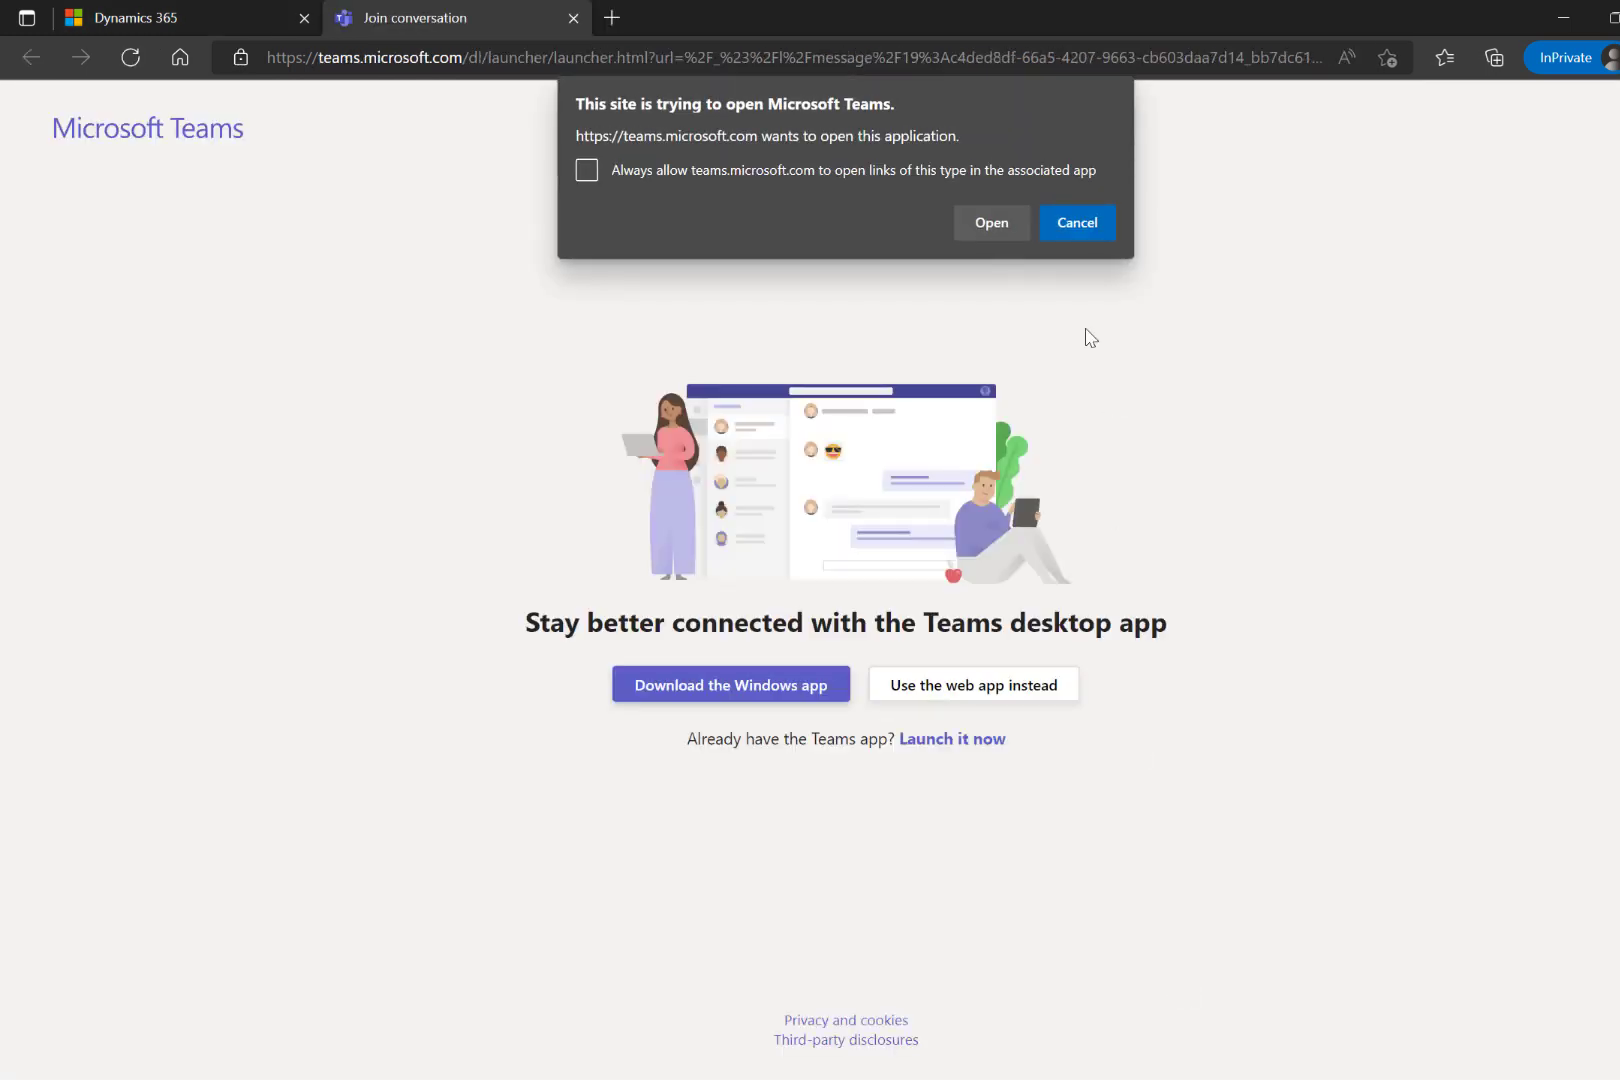
- Let the browser launch the Teams desktop app at the Viva Sales chat
left_click(990, 218)
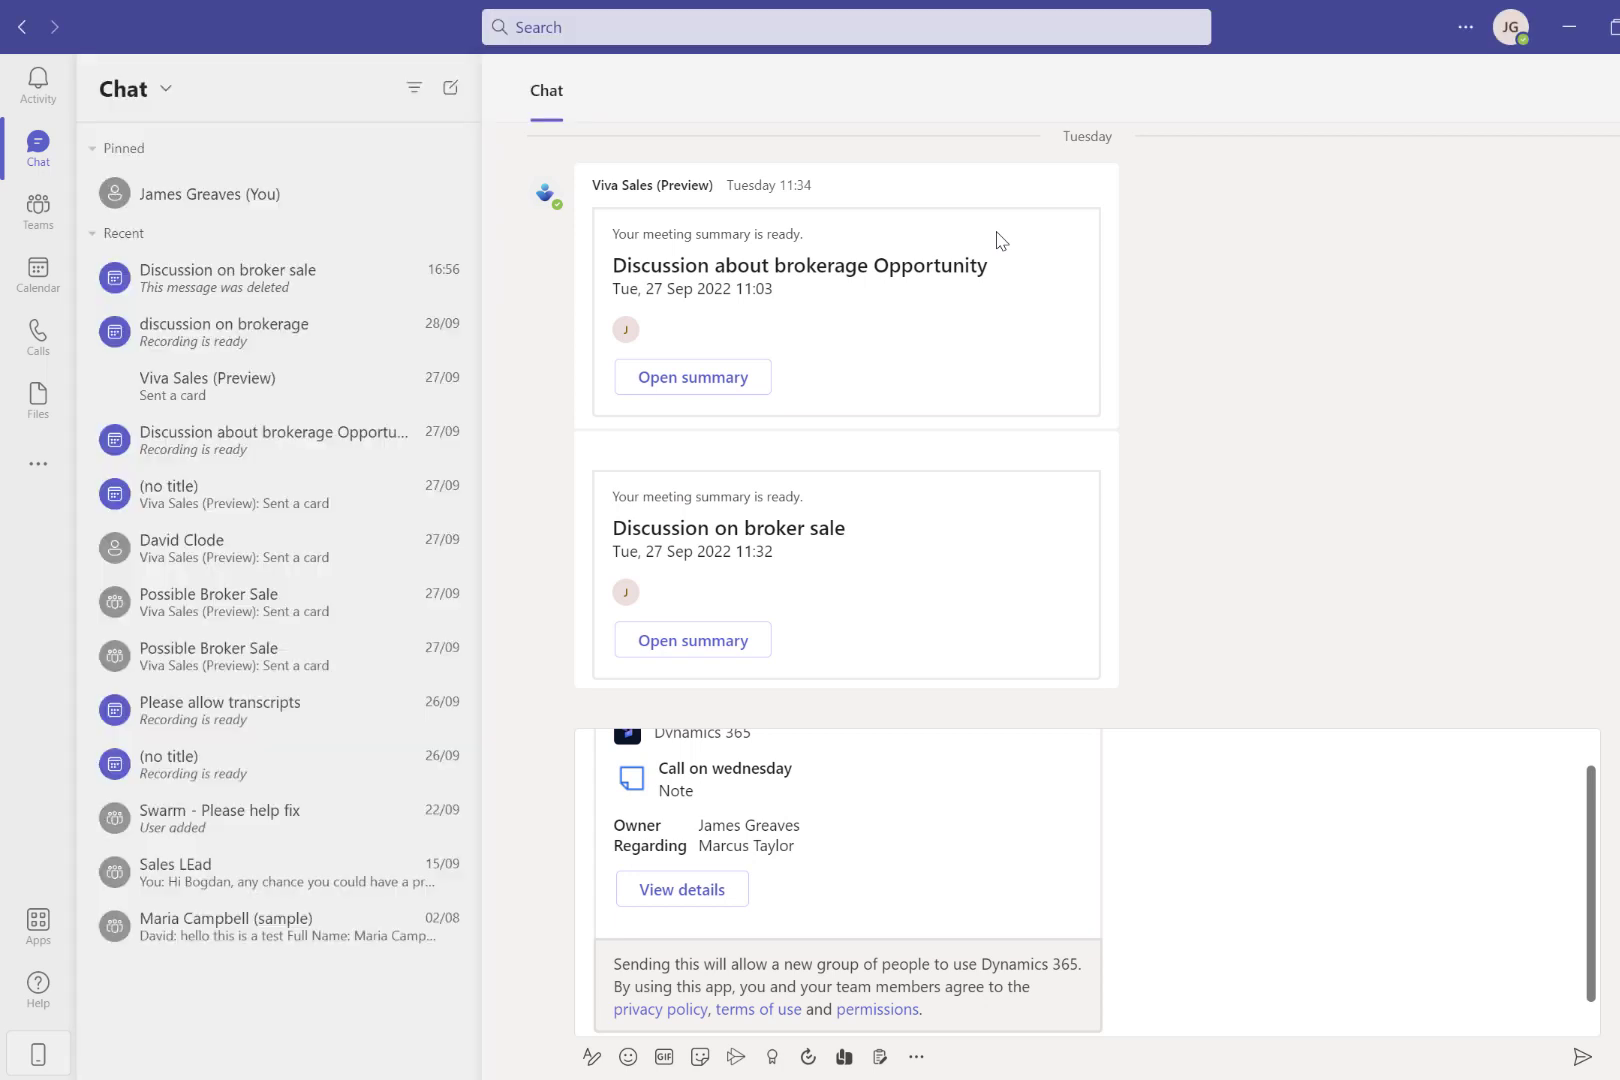